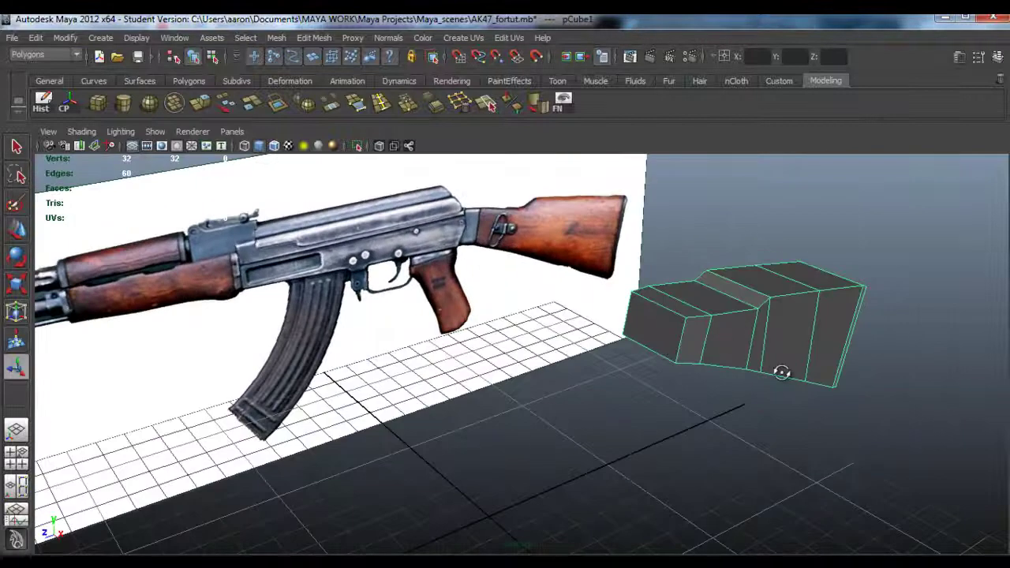
Orbit around the stock block and show its Channel Box, scrolled to the cube, extrude and tweak inputs.
{"action": "left_click_drag", "start_coordinate": [781, 372], "coordinate": [514, 270], "text": "alt"}
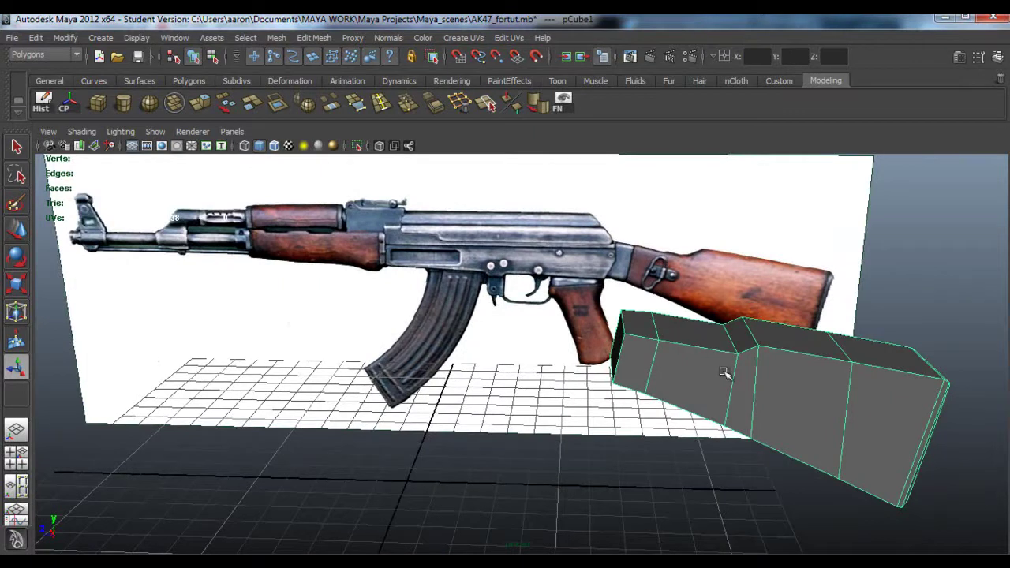
{"action": "mouse_move", "coordinate": [724, 372]}
{"action": "left_mouse_down", "text": "alt"}
{"action": "mouse_move", "coordinate": [654, 350]}
{"action": "mouse_move", "coordinate": [665, 349]}
{"action": "left_mouse_up", "text": "alt"}
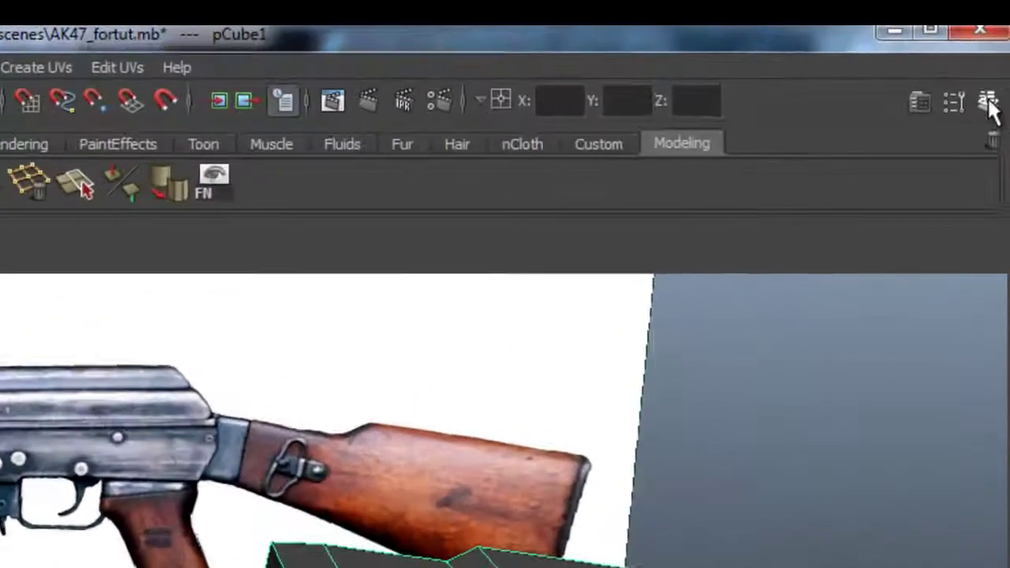
{"action": "left_click", "coordinate": [988, 104]}
{"action": "scroll", "coordinate": [908, 344], "scroll_direction": "down", "scroll_amount": 3}
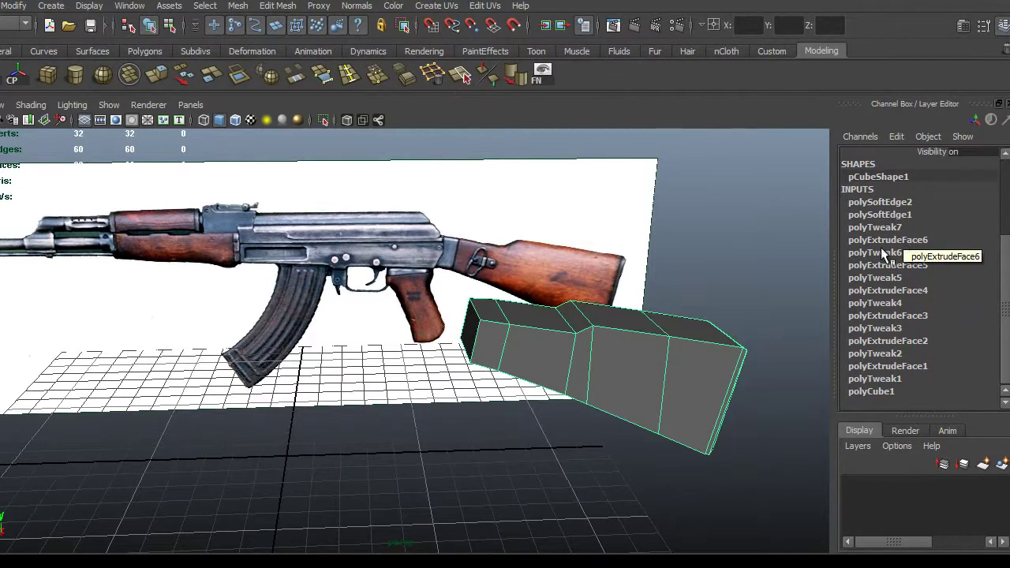
Delete pCube1's construction history with Edit > Delete by Type > History, then orbit to check the block.
{"action": "mouse_move", "coordinate": [755, 271]}
{"action": "left_mouse_down", "text": "alt"}
{"action": "mouse_move", "coordinate": [694, 272]}
{"action": "mouse_move", "coordinate": [733, 273]}
{"action": "mouse_move", "coordinate": [636, 342]}
{"action": "left_mouse_up", "text": "alt"}
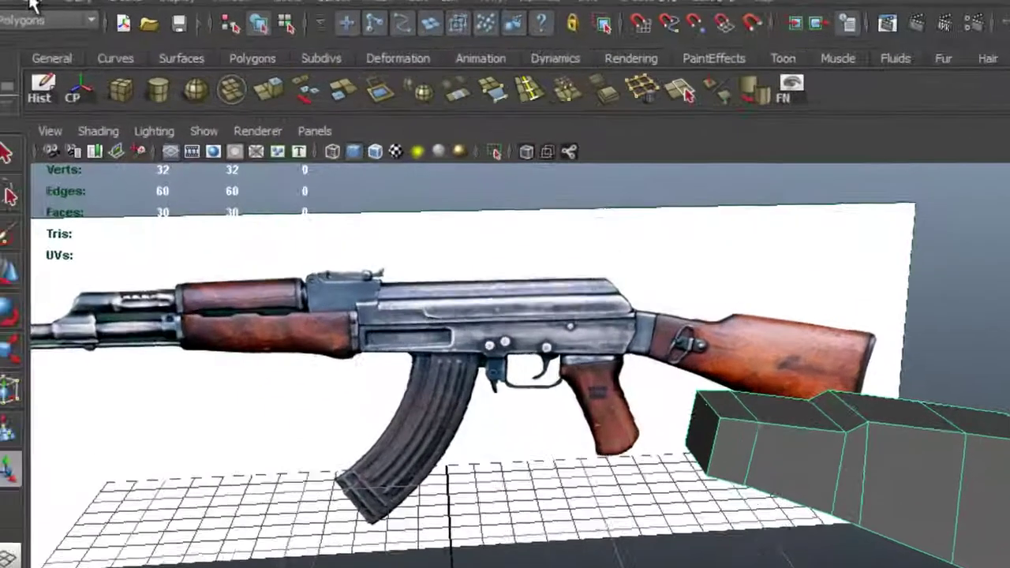
{"action": "left_click", "coordinate": [63, 6]}
{"action": "mouse_move", "coordinate": [111, 236]}
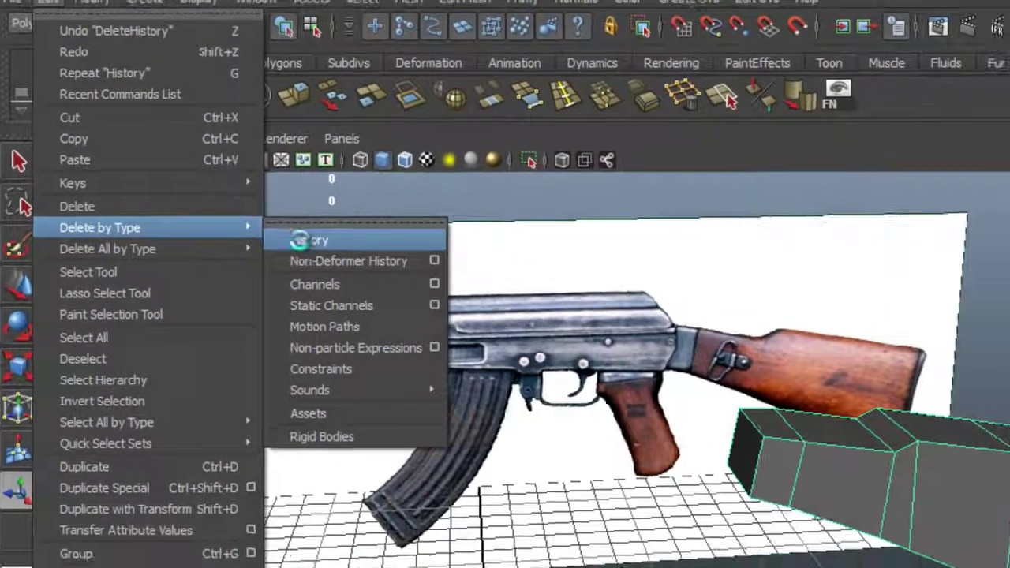
{"action": "left_click", "coordinate": [320, 248]}
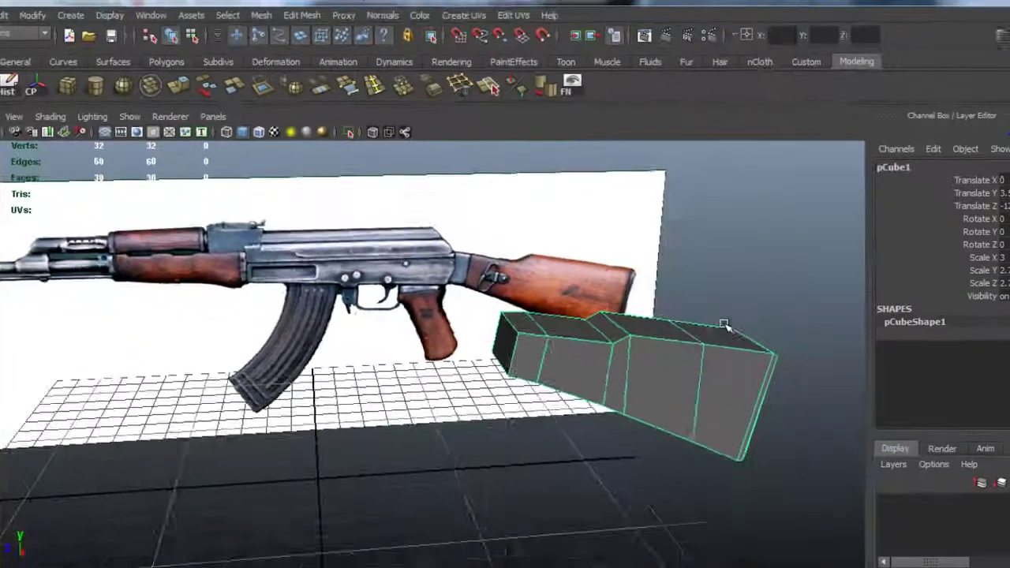
{"action": "left_click_drag", "start_coordinate": [633, 313], "coordinate": [653, 315], "text": "alt"}
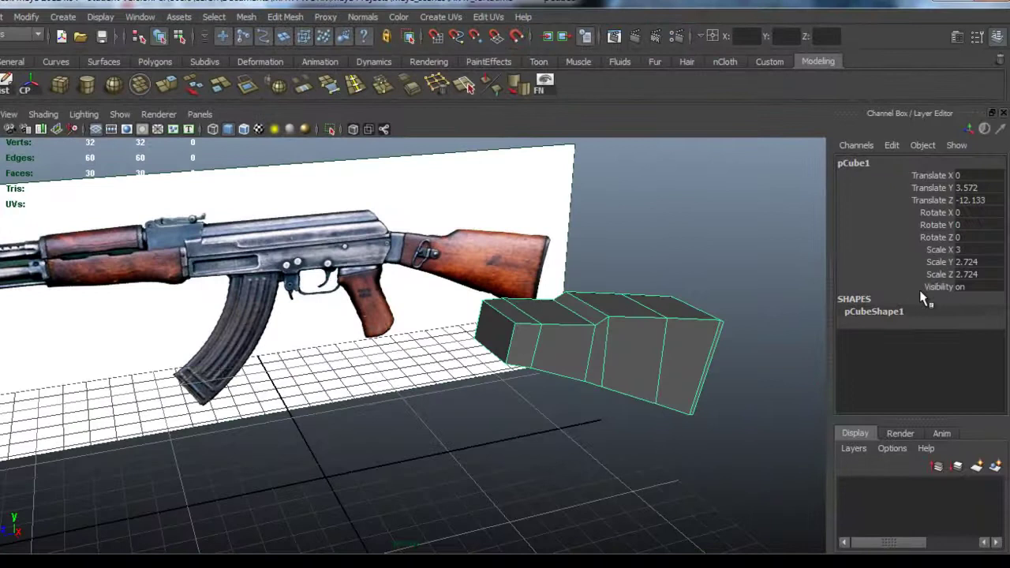
{"action": "left_click_drag", "start_coordinate": [702, 281], "coordinate": [658, 282], "text": "alt"}
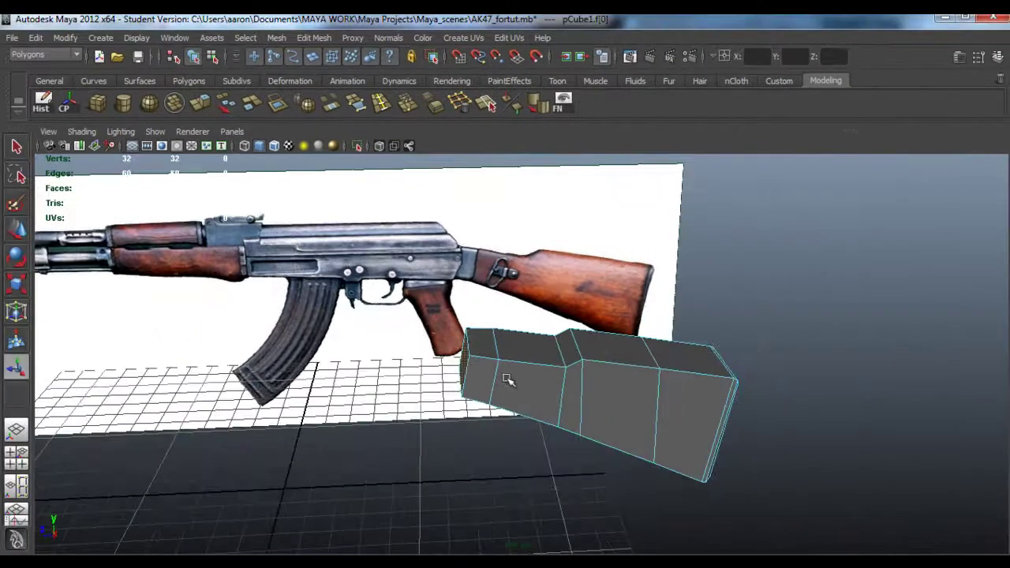
Switch the block to face mode and test-move the top face at its left end.
{"action": "right_click_drag", "start_coordinate": [506, 313], "coordinate": [601, 307]}
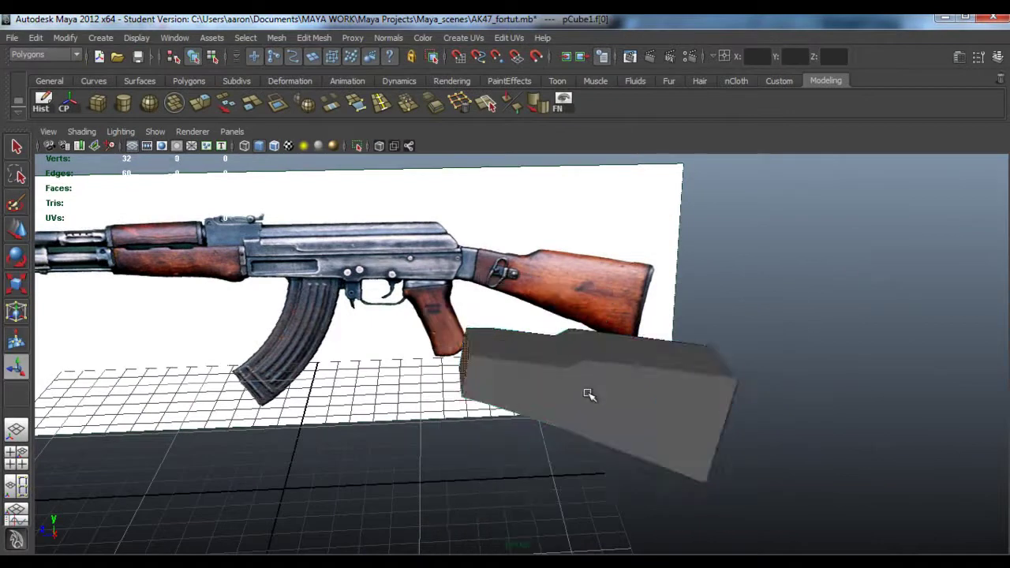
{"action": "left_click_drag", "start_coordinate": [513, 377], "coordinate": [541, 314], "text": "alt"}
{"action": "right_click_drag", "start_coordinate": [540, 314], "coordinate": [540, 350]}
{"action": "left_click_drag", "start_coordinate": [541, 350], "coordinate": [521, 374], "text": "alt"}
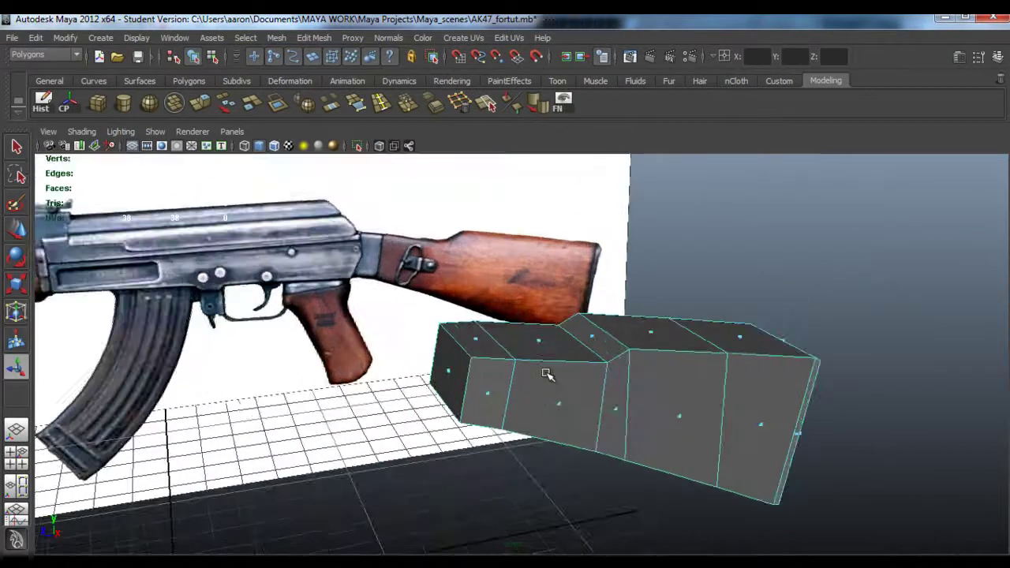
{"action": "left_click", "coordinate": [468, 341]}
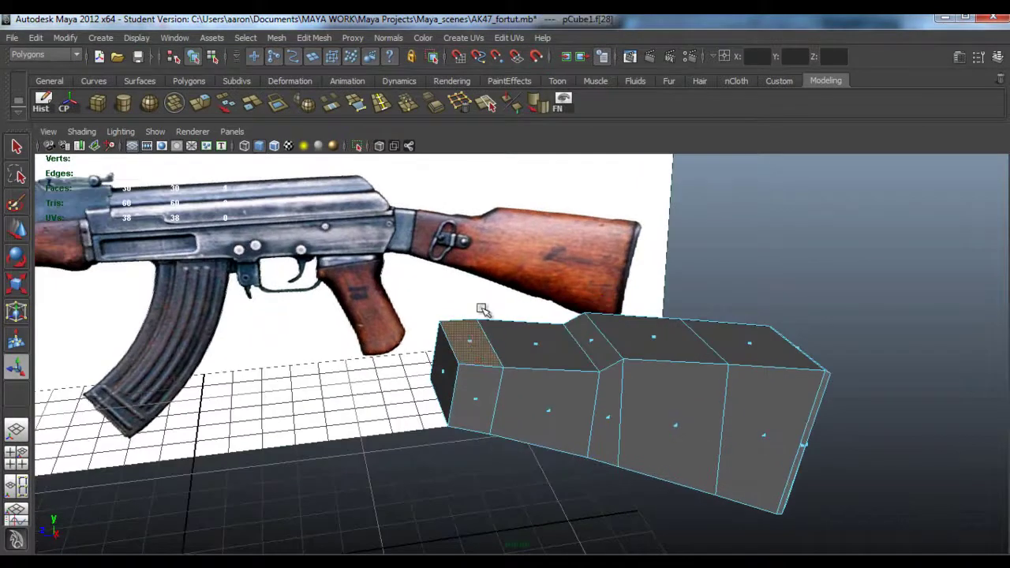
{"action": "key", "text": "w"}
{"action": "mouse_move", "coordinate": [474, 298]}
{"action": "left_mouse_down"}
{"action": "mouse_move", "coordinate": [474, 263]}
{"action": "mouse_move", "coordinate": [475, 297]}
{"action": "mouse_move", "coordinate": [475, 278]}
{"action": "left_mouse_up"}
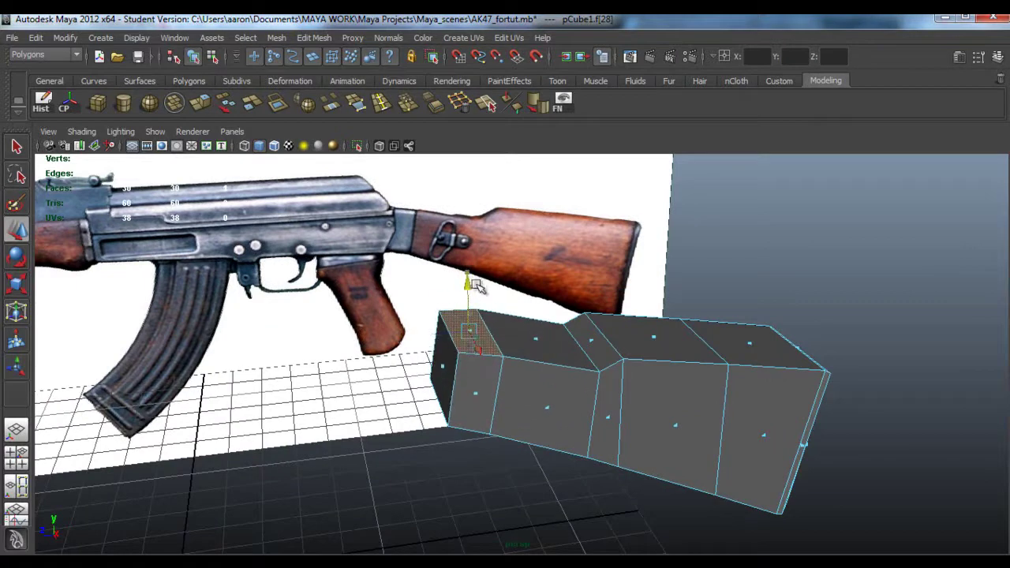
Extrude the block's left end face twice and pull the new face outward.
{"action": "left_click_drag", "start_coordinate": [456, 338], "coordinate": [486, 374], "text": "alt"}
{"action": "left_click", "coordinate": [485, 374]}
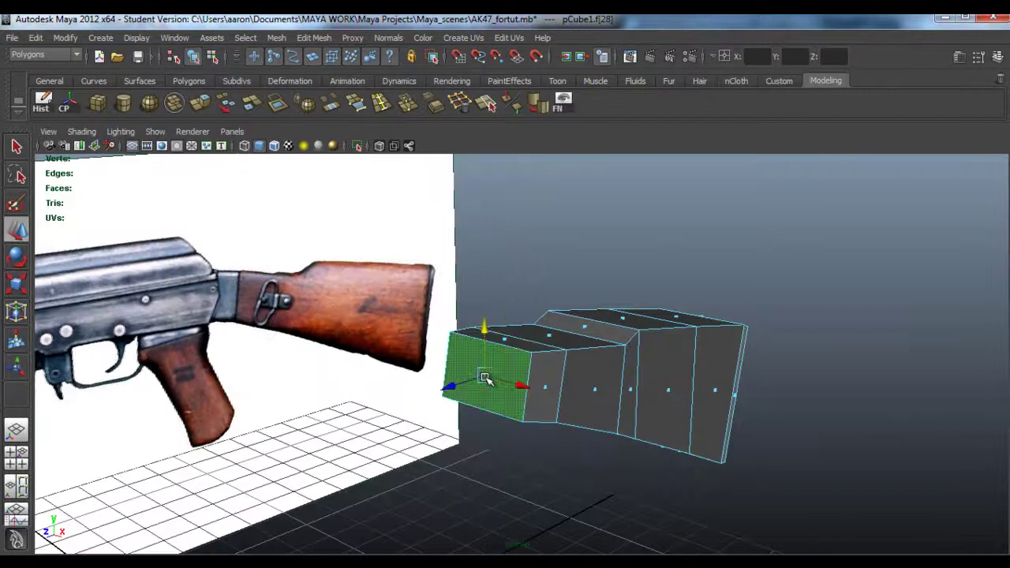
{"action": "key", "text": "t"}
{"action": "left_click_drag", "start_coordinate": [565, 353], "coordinate": [501, 355], "text": "alt"}
{"action": "key", "text": "ctrl+e"}
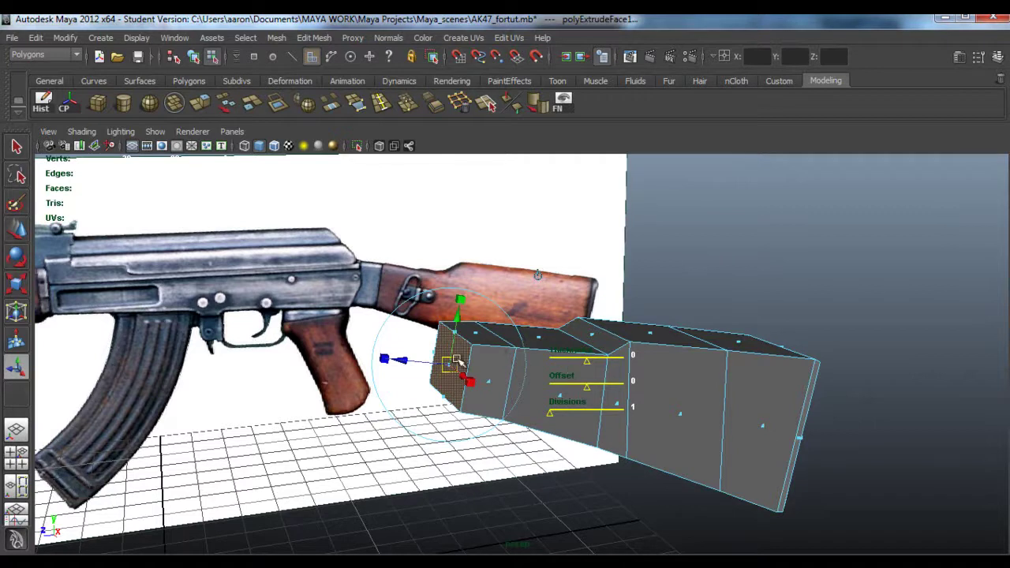
{"action": "key", "text": "ctrl+e"}
{"action": "mouse_move", "coordinate": [410, 360]}
{"action": "left_mouse_down"}
{"action": "mouse_move", "coordinate": [363, 360]}
{"action": "mouse_move", "coordinate": [387, 374]}
{"action": "left_mouse_up"}
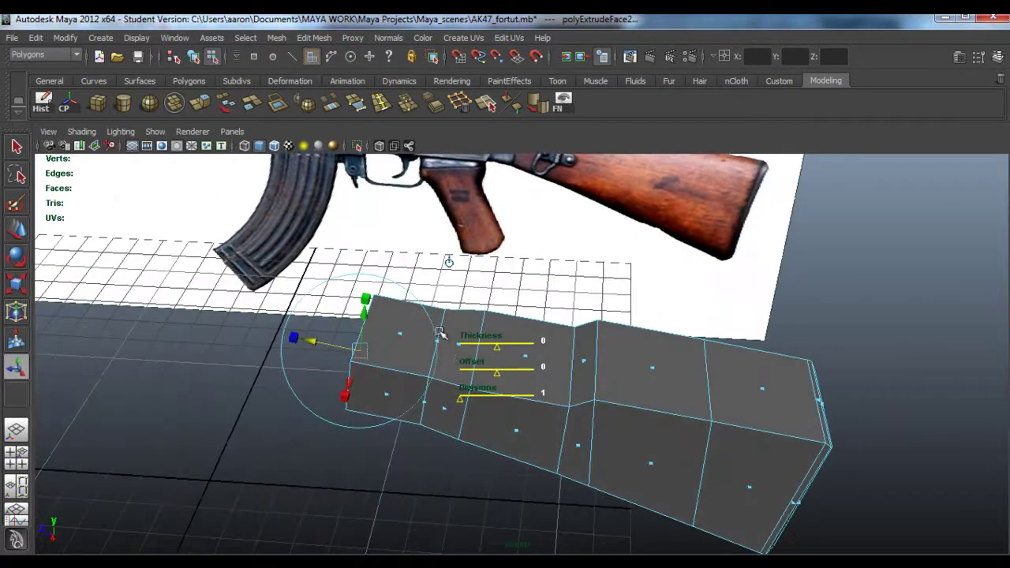
{"action": "left_click", "coordinate": [436, 345]}
{"action": "mouse_move", "coordinate": [444, 343]}
{"action": "left_mouse_down", "text": "alt"}
{"action": "mouse_move", "coordinate": [402, 346]}
{"action": "mouse_move", "coordinate": [450, 351]}
{"action": "mouse_move", "coordinate": [451, 327]}
{"action": "mouse_move", "coordinate": [387, 362]}
{"action": "mouse_move", "coordinate": [411, 406]}
{"action": "mouse_move", "coordinate": [737, 372]}
{"action": "mouse_move", "coordinate": [462, 386]}
{"action": "mouse_move", "coordinate": [409, 358]}
{"action": "mouse_move", "coordinate": [424, 361]}
{"action": "mouse_move", "coordinate": [397, 374]}
{"action": "mouse_move", "coordinate": [422, 379]}
{"action": "left_mouse_up", "text": "alt"}
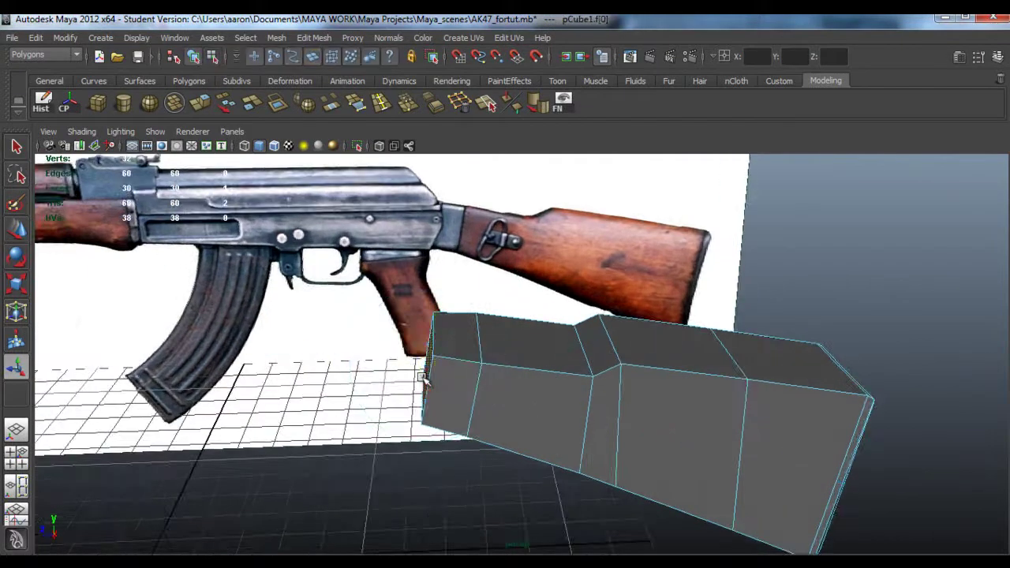
{"action": "right_click", "coordinate": [424, 362]}
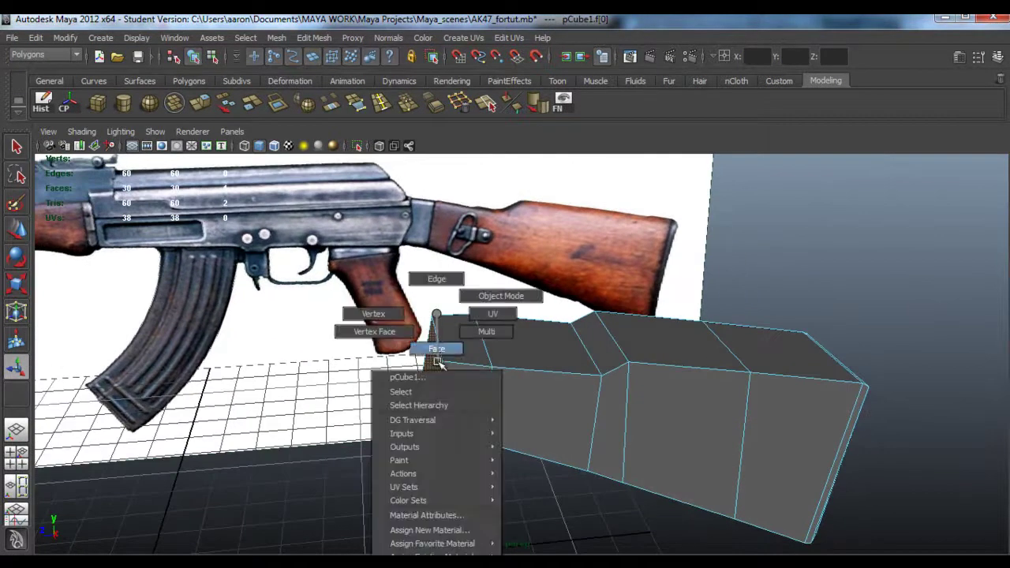
{"action": "right_click_drag", "start_coordinate": [426, 355], "coordinate": [424, 350]}
{"action": "left_click_drag", "start_coordinate": [424, 350], "coordinate": [353, 293], "text": "alt"}
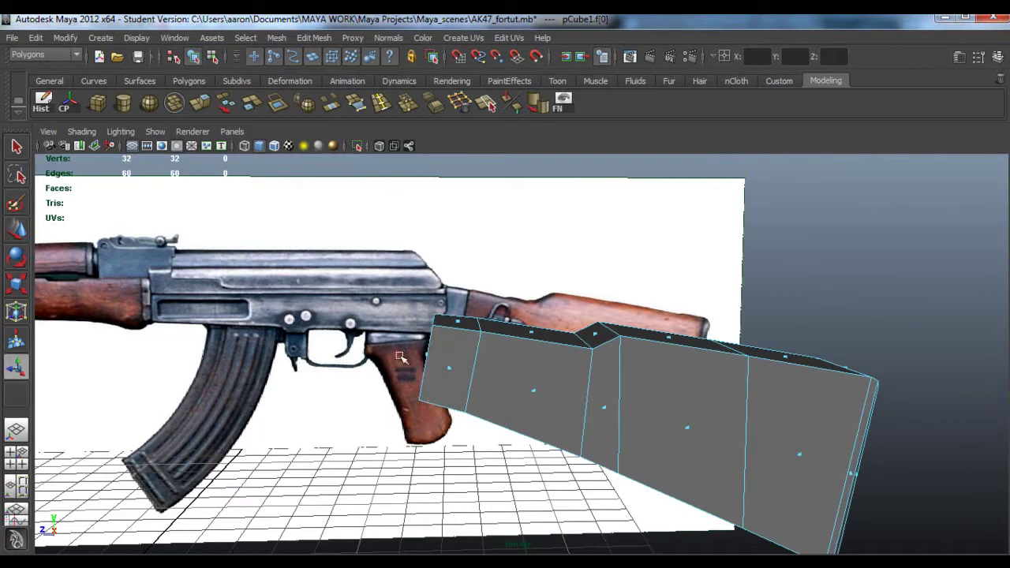
{"action": "left_click", "coordinate": [430, 363]}
{"action": "mouse_move", "coordinate": [430, 363]}
{"action": "left_mouse_down", "text": "alt"}
{"action": "mouse_move", "coordinate": [484, 365]}
{"action": "mouse_move", "coordinate": [463, 374]}
{"action": "mouse_move", "coordinate": [487, 281]}
{"action": "left_mouse_up", "text": "alt"}
{"action": "left_click", "coordinate": [455, 379]}
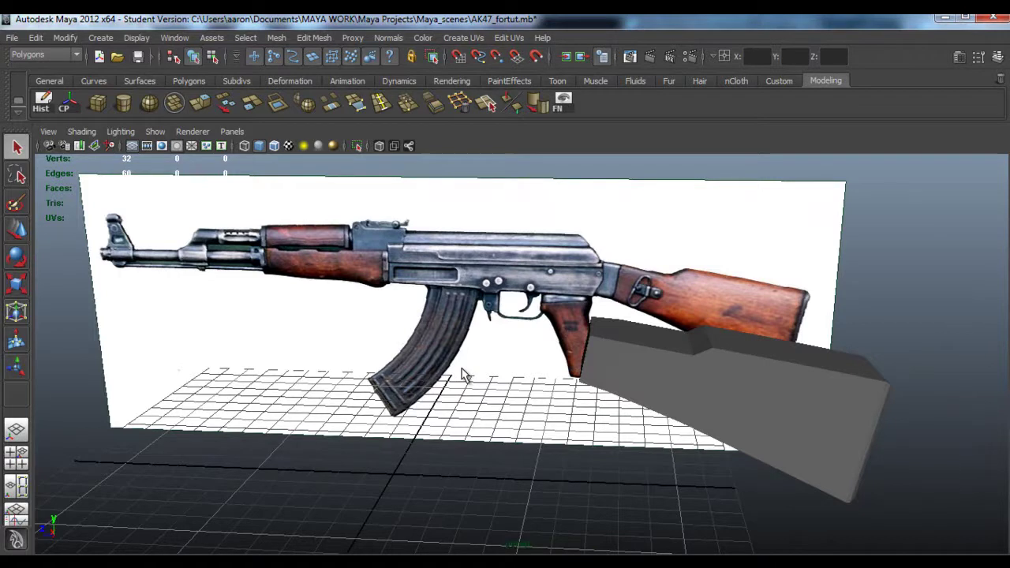
{"action": "mouse_move", "coordinate": [454, 367]}
{"action": "left_mouse_down", "text": "alt"}
{"action": "mouse_move", "coordinate": [494, 371]}
{"action": "mouse_move", "coordinate": [459, 365]}
{"action": "left_mouse_up", "text": "alt"}
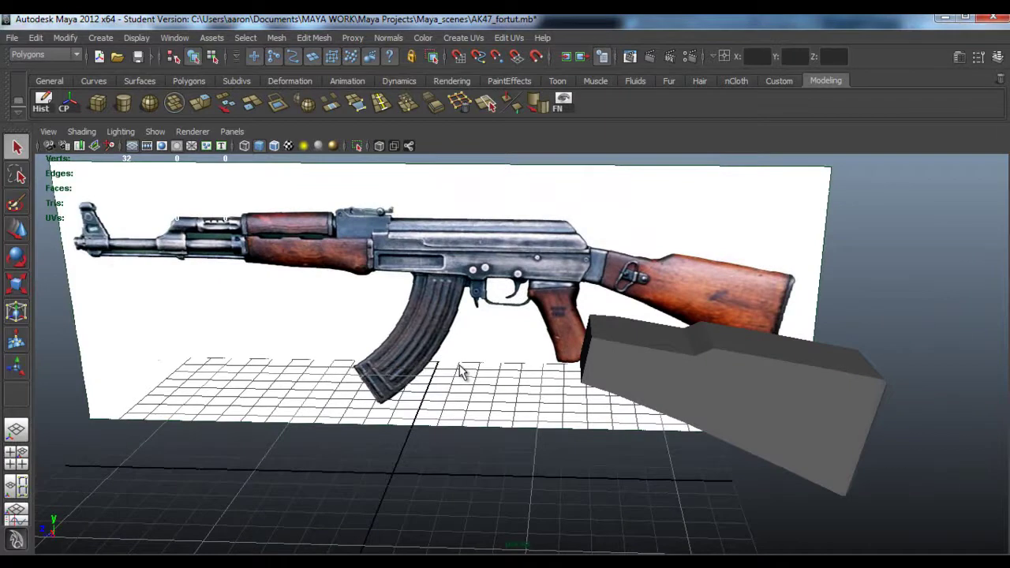
Create a polygon cube, split into perspective and side panes, and raise the cube into the receiver area.
{"action": "left_click", "coordinate": [98, 107]}
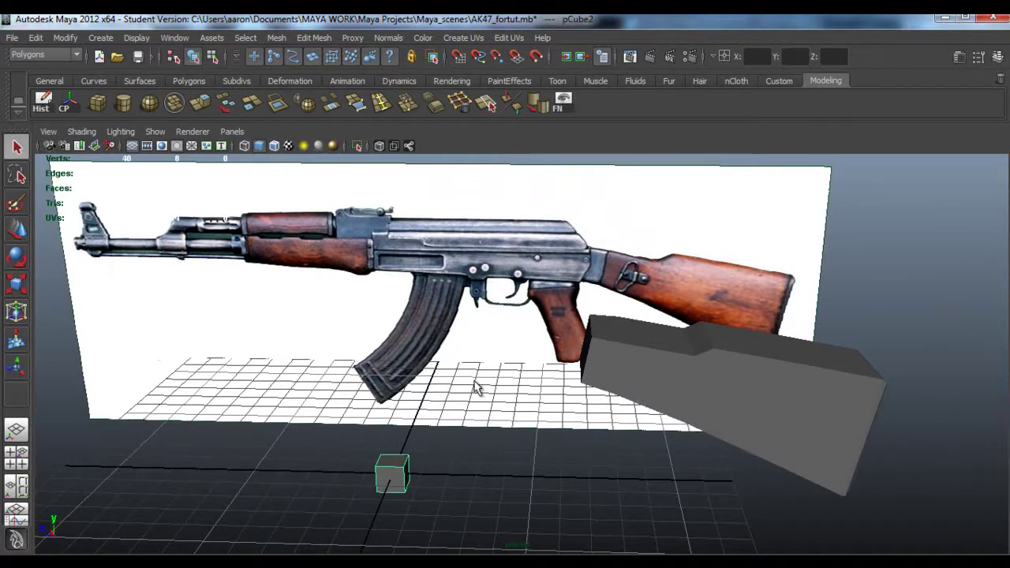
{"action": "key", "text": "space"}
{"action": "scroll", "coordinate": [458, 489], "scroll_direction": "down", "scroll_amount": 1}
{"action": "scroll", "coordinate": [472, 454], "scroll_direction": "down", "scroll_amount": 1}
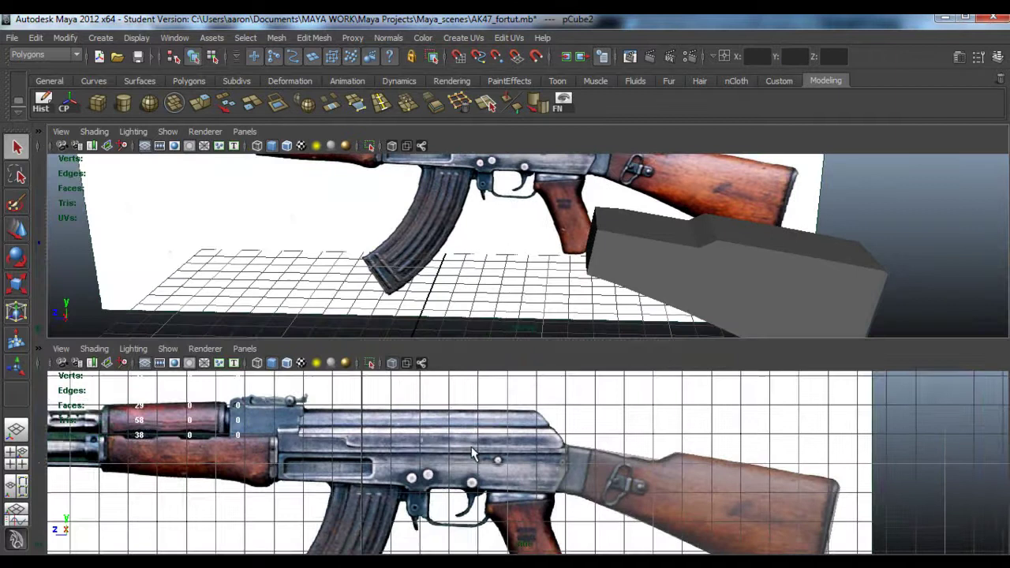
{"action": "key", "text": "w"}
{"action": "scroll", "coordinate": [474, 454], "scroll_direction": "down", "scroll_amount": 1}
{"action": "scroll", "coordinate": [457, 482], "scroll_direction": "down", "scroll_amount": 1}
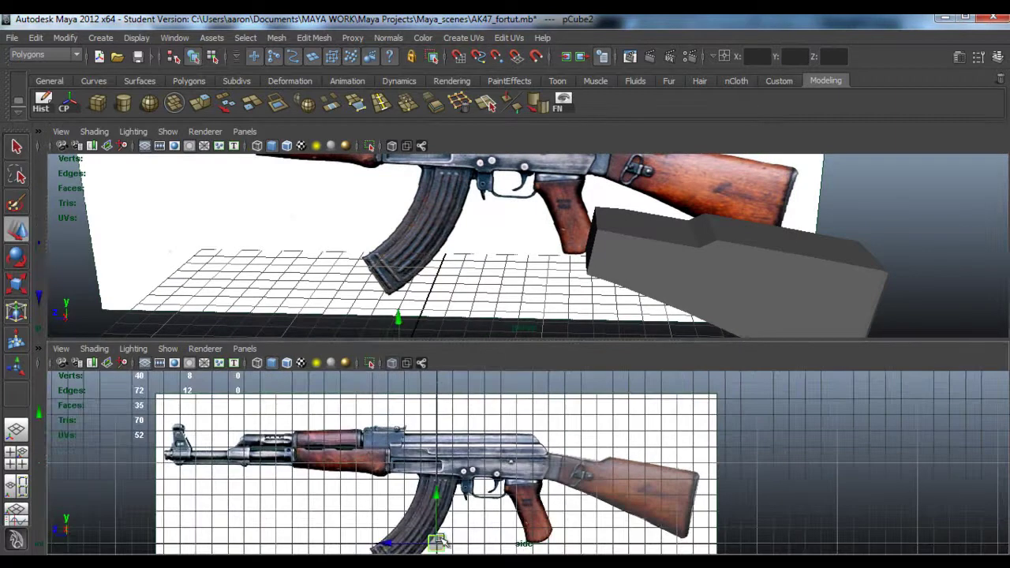
{"action": "left_click_drag", "start_coordinate": [438, 542], "coordinate": [482, 471]}
Scale the new cube up uniformly and show its values in the Channel Box.
{"action": "scroll", "coordinate": [482, 471], "scroll_direction": "up", "scroll_amount": 1}
{"action": "scroll", "coordinate": [482, 471], "scroll_direction": "up", "scroll_amount": 1}
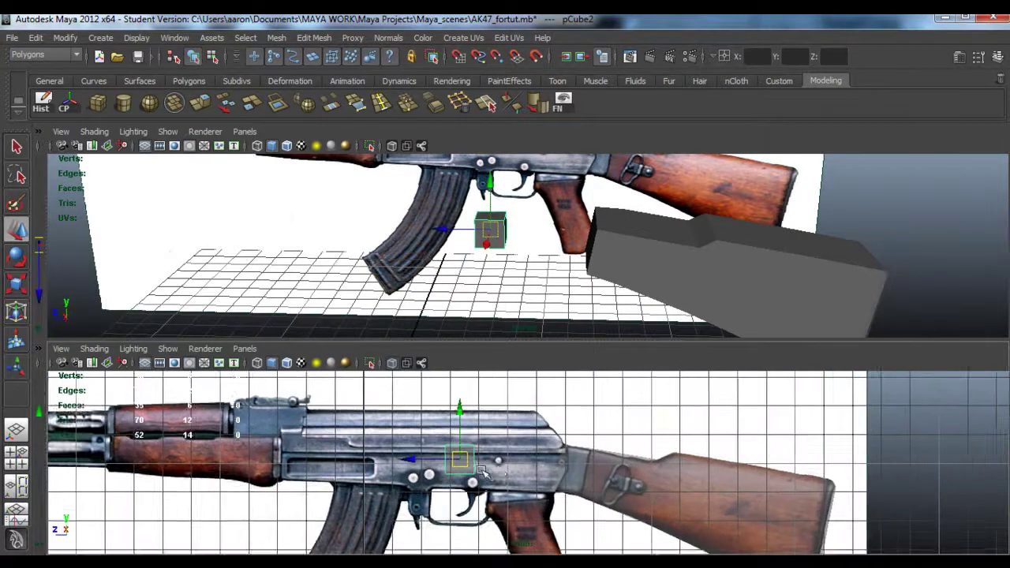
{"action": "scroll", "coordinate": [481, 471], "scroll_direction": "up", "scroll_amount": 1}
{"action": "key", "text": "r"}
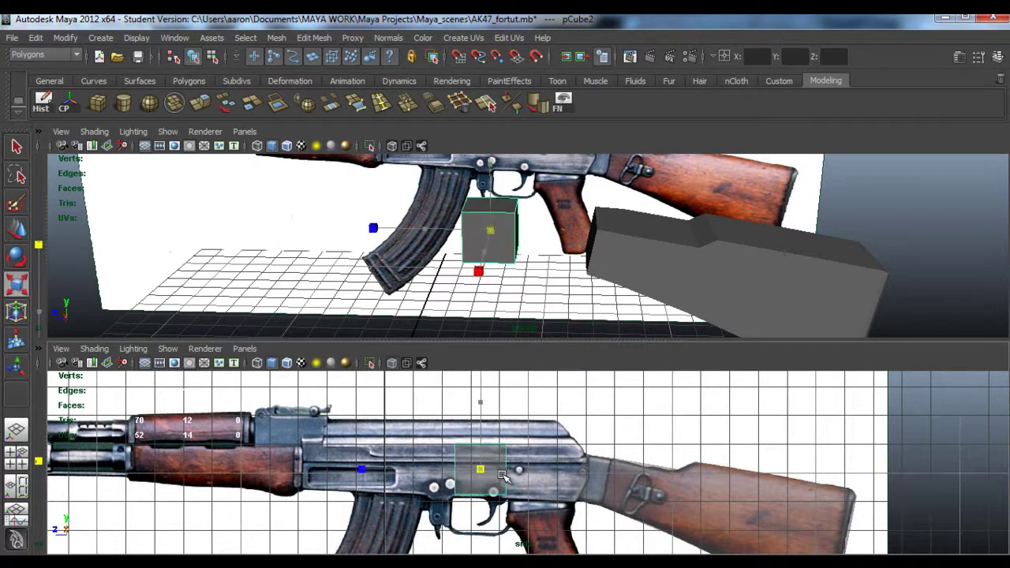
{"action": "left_click_drag", "start_coordinate": [482, 471], "coordinate": [472, 446]}
{"action": "scroll", "coordinate": [472, 446], "scroll_direction": "up", "scroll_amount": 2}
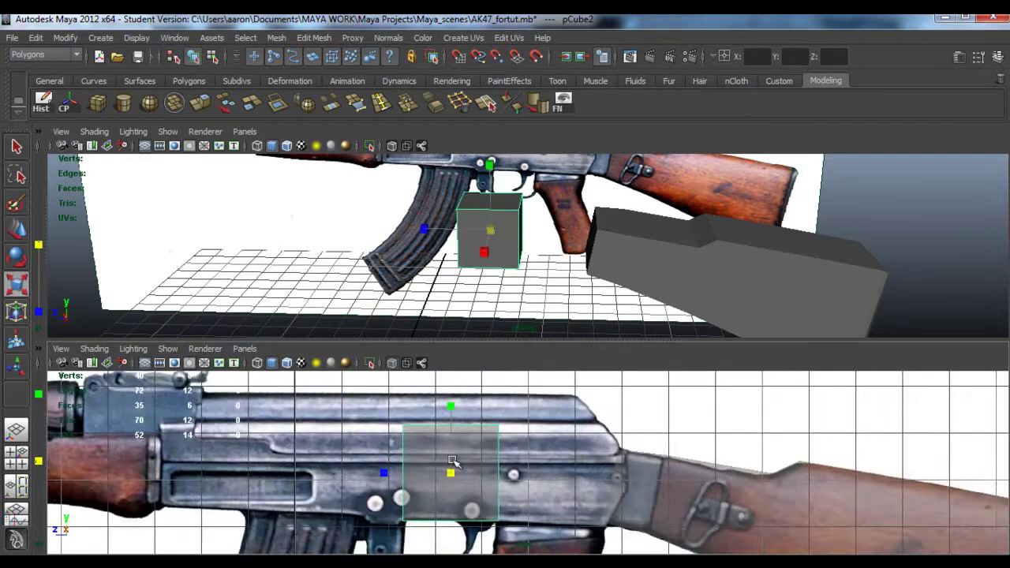
{"action": "key", "text": "w"}
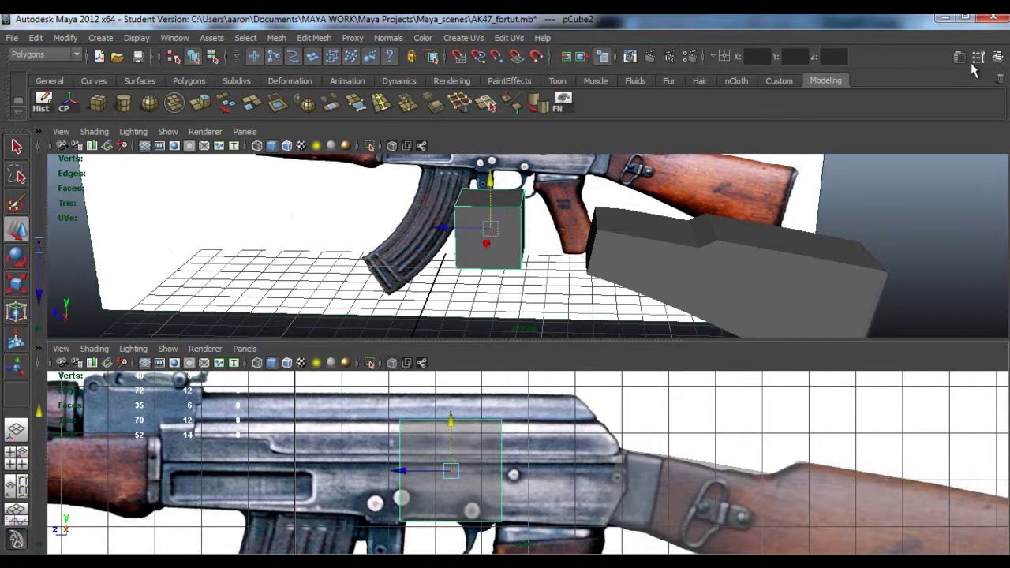
{"action": "key", "text": "ctrl+a"}
{"action": "key", "text": "ctrl+a"}
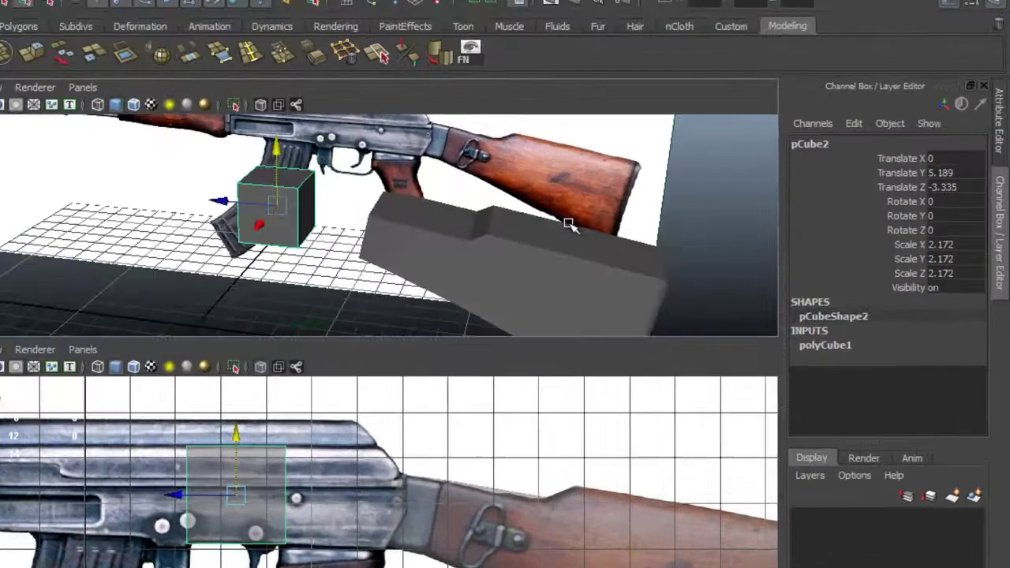
Select the new cube, set its Scale X to 3.3, and slide it back against the stock block.
{"action": "left_click", "coordinate": [589, 264]}
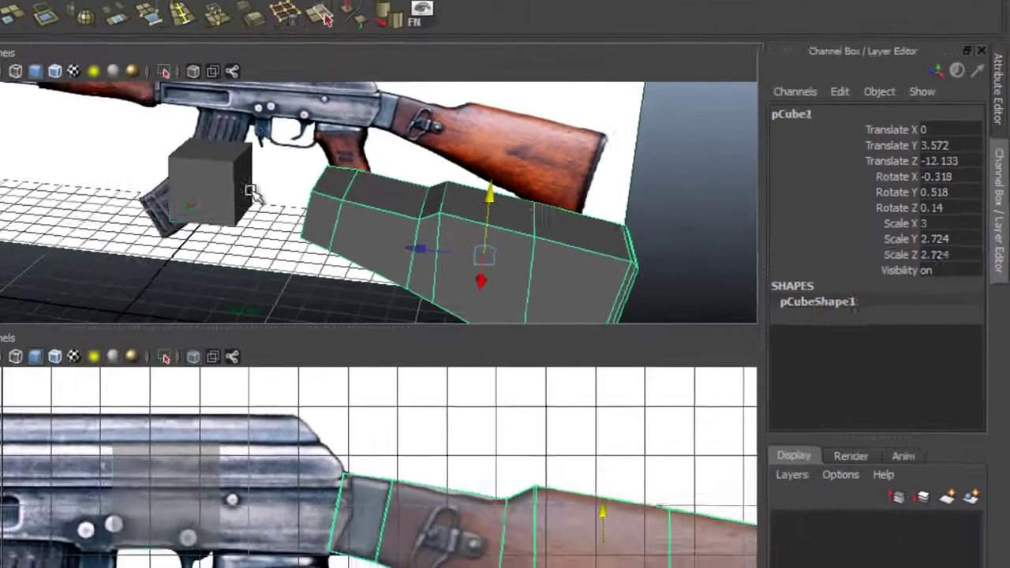
{"action": "left_click", "coordinate": [257, 189]}
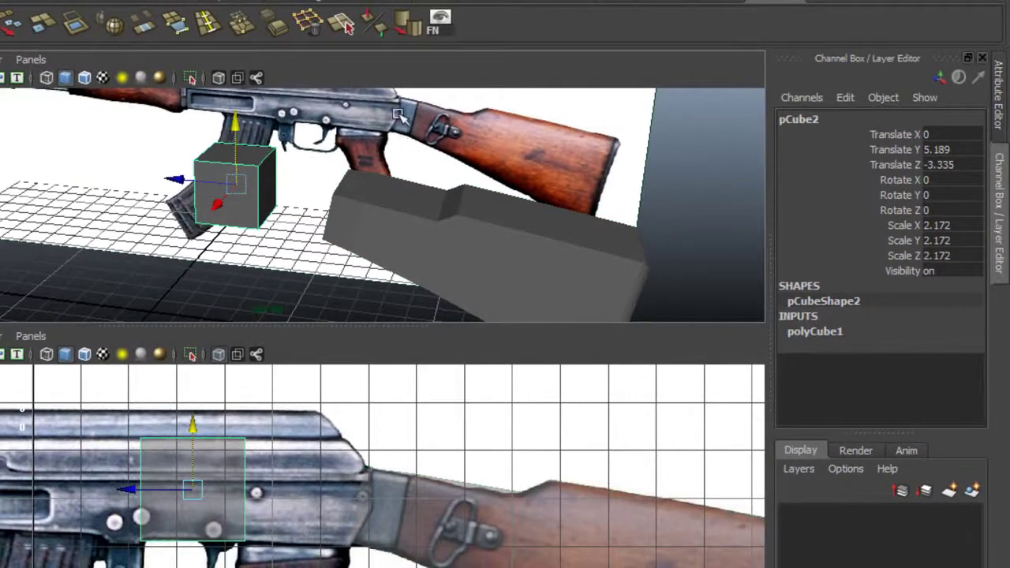
{"action": "middle_click_drag", "start_coordinate": [389, 105], "coordinate": [392, 140], "text": "alt"}
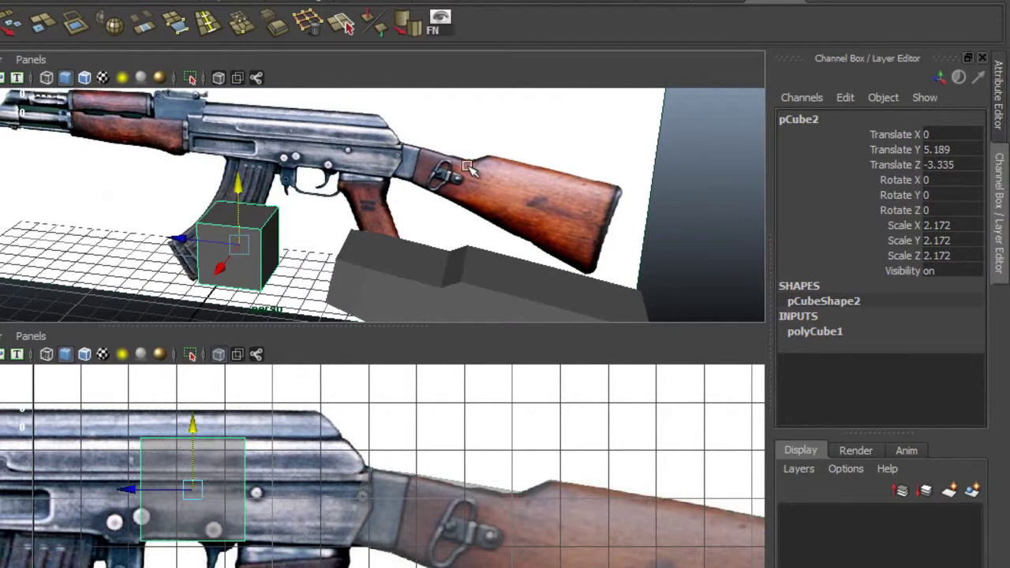
{"action": "left_click_drag", "start_coordinate": [365, 209], "coordinate": [373, 254], "text": "alt"}
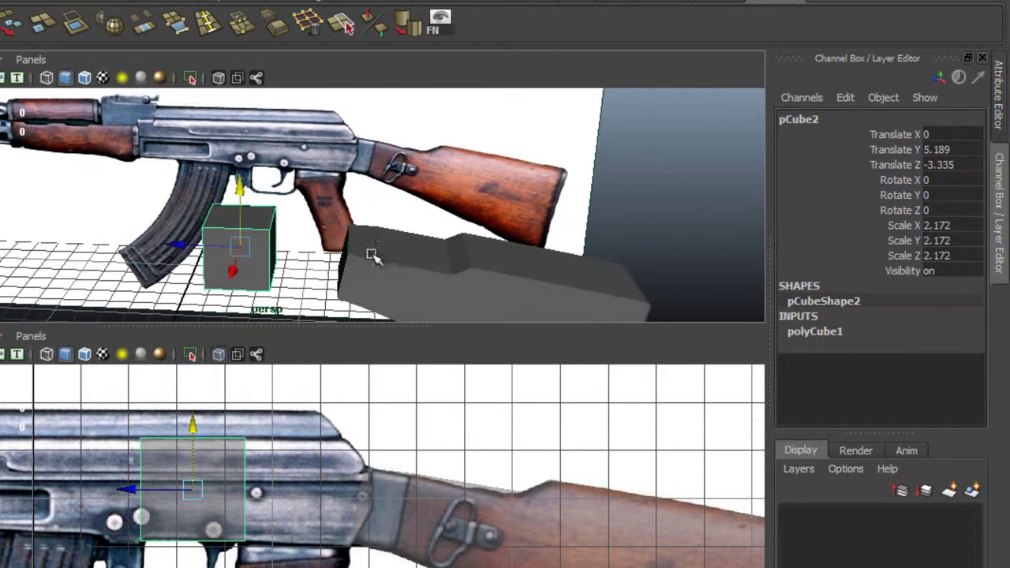
{"action": "double_click", "coordinate": [962, 225]}
{"action": "type", "text": ".3"}
{"action": "key", "text": "Return"}
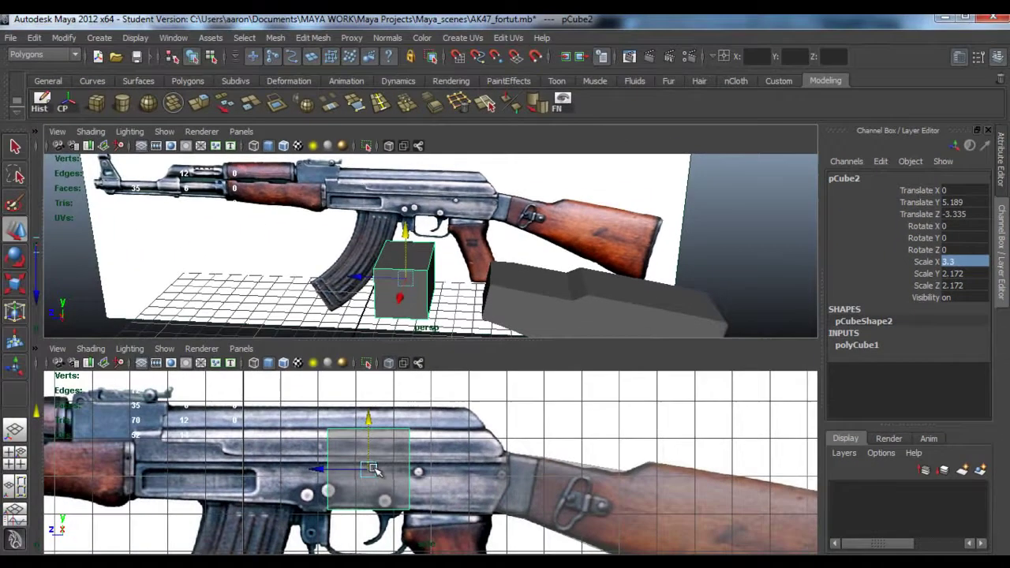
{"action": "left_click_drag", "start_coordinate": [374, 470], "coordinate": [446, 468]}
Select the cube's right-edge vertices, extrude, and pull the new section toward the stock.
{"action": "mouse_move", "coordinate": [433, 313]}
{"action": "right_mouse_down"}
{"action": "mouse_move", "coordinate": [433, 497]}
{"action": "mouse_move", "coordinate": [370, 315]}
{"action": "right_mouse_up"}
{"action": "left_click_drag", "start_coordinate": [382, 507], "coordinate": [507, 543]}
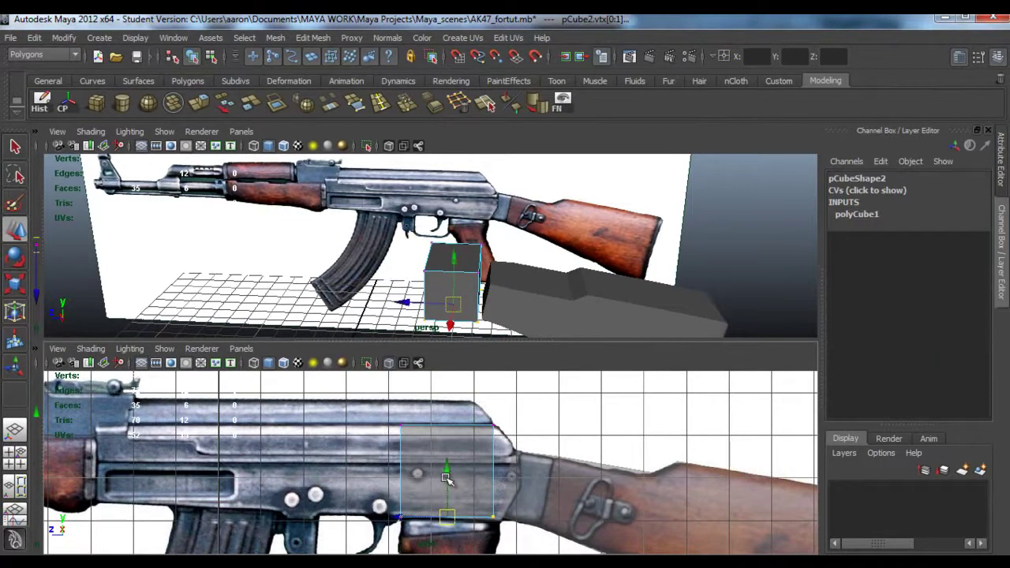
{"action": "left_click_drag", "start_coordinate": [374, 520], "coordinate": [417, 538]}
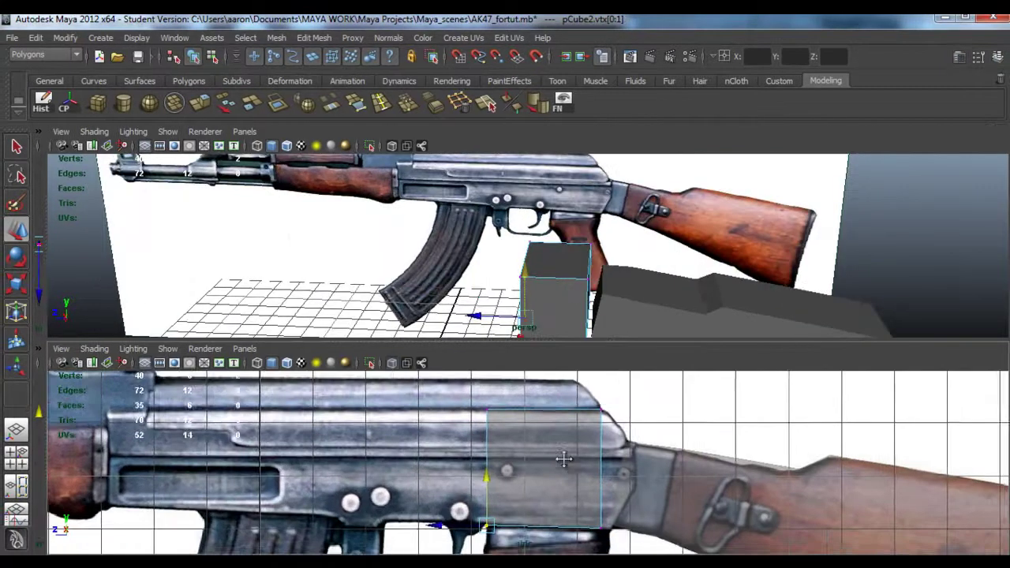
{"action": "middle_click_drag", "start_coordinate": [564, 459], "coordinate": [560, 425], "text": "alt"}
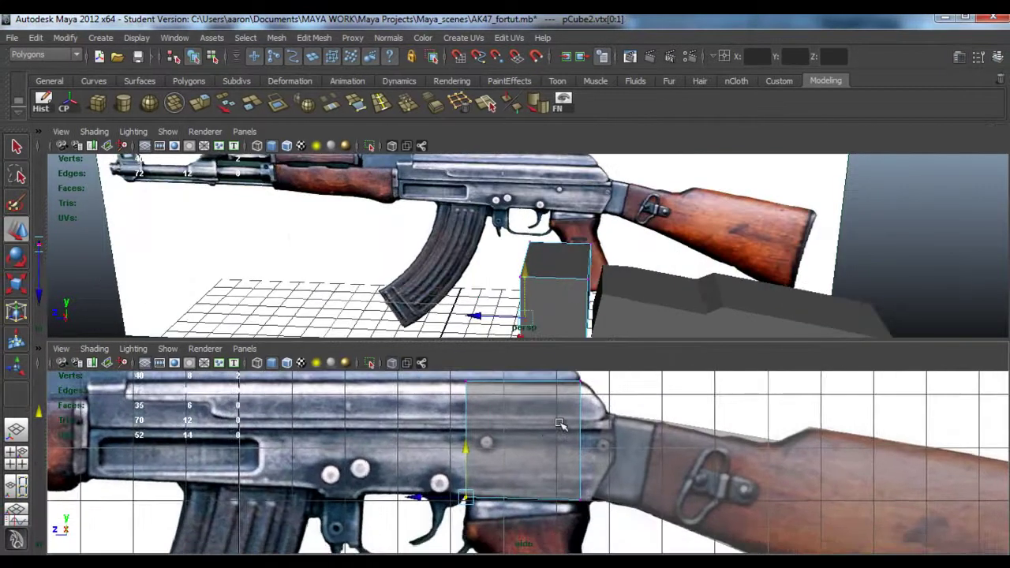
{"action": "right_click_drag", "start_coordinate": [558, 316], "coordinate": [558, 353]}
{"action": "left_click", "coordinate": [570, 425]}
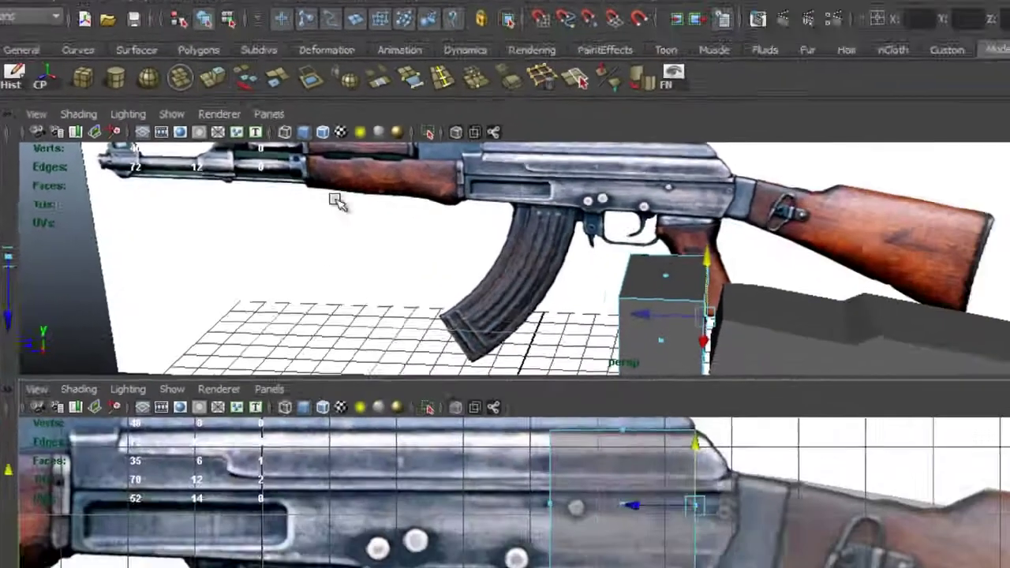
{"action": "key", "text": "ctrl+e"}
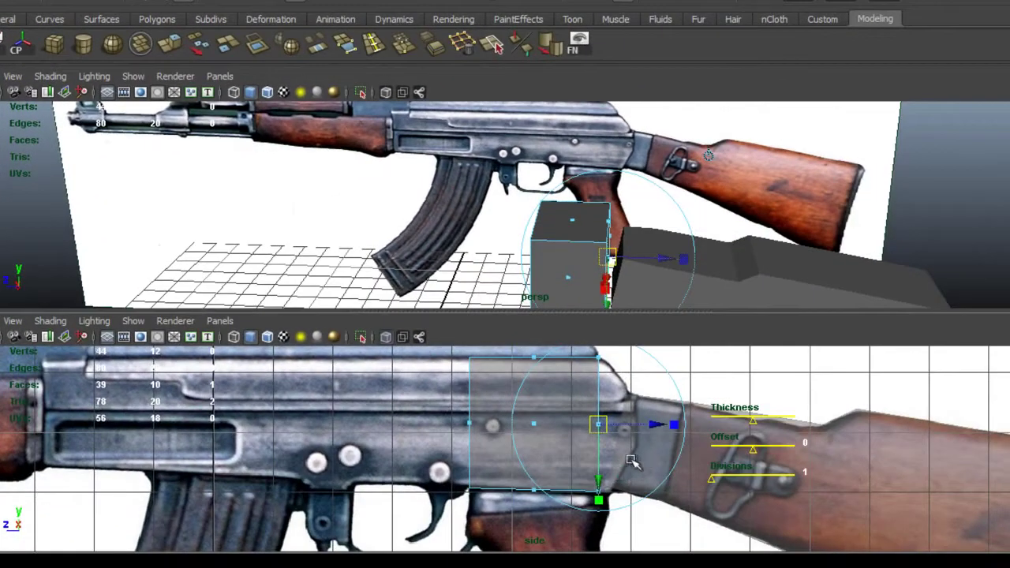
{"action": "middle_click_drag", "start_coordinate": [632, 461], "coordinate": [624, 437], "text": "alt"}
{"action": "left_click_drag", "start_coordinate": [638, 444], "coordinate": [648, 452]}
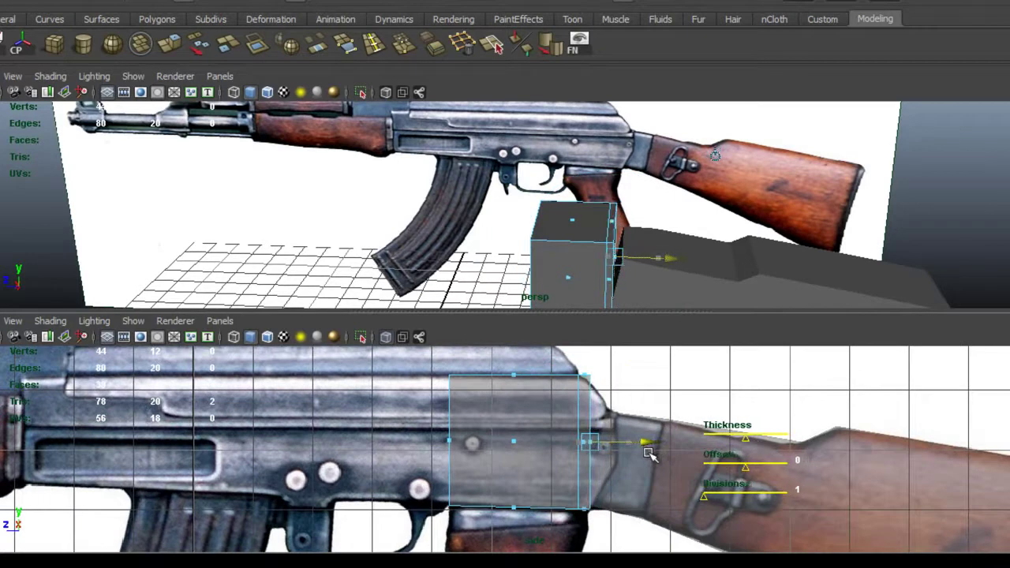
{"action": "key", "text": "w"}
Extrude the cube's rear face back toward the stock and lower its top corner.
{"action": "right_click_drag", "start_coordinate": [584, 342], "coordinate": [593, 344]}
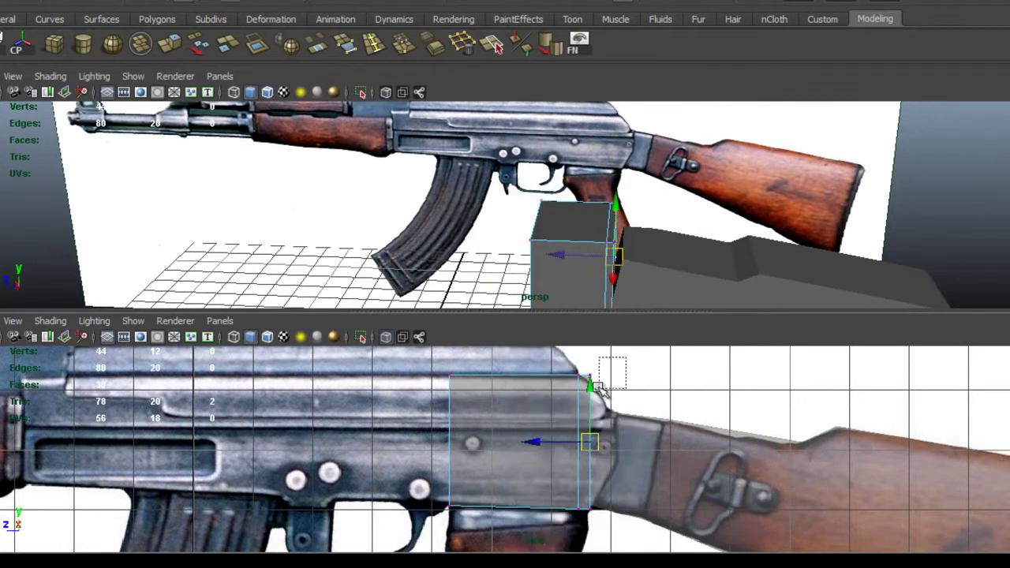
{"action": "left_click_drag", "start_coordinate": [588, 388], "coordinate": [586, 371]}
{"action": "right_click_drag", "start_coordinate": [591, 420], "coordinate": [614, 448]}
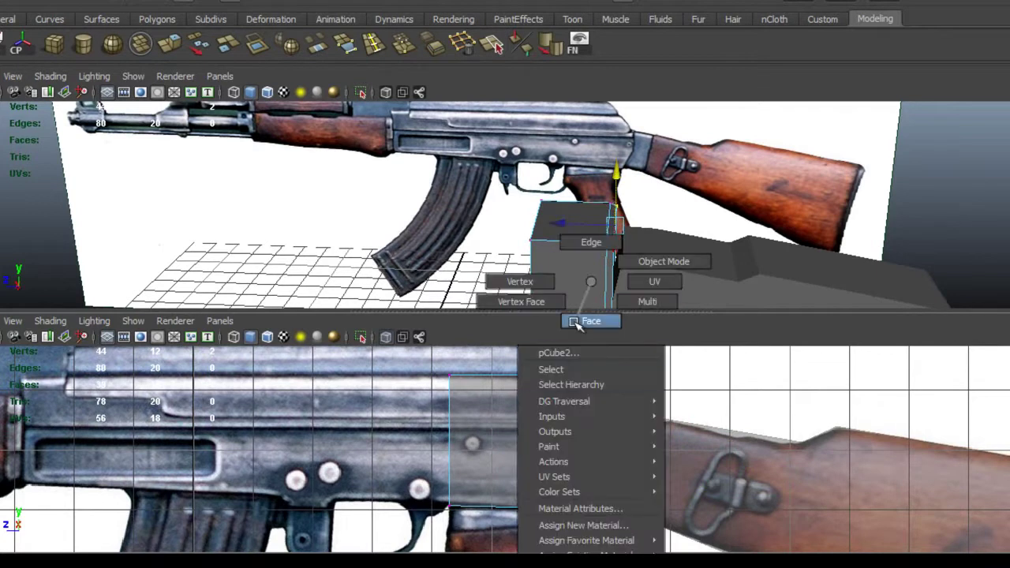
{"action": "left_click", "coordinate": [588, 427]}
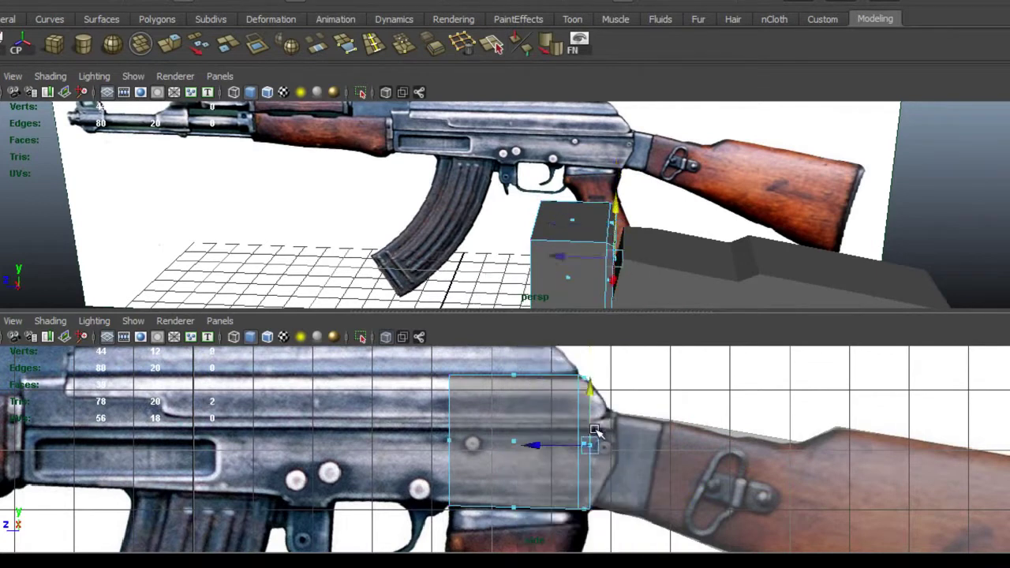
{"action": "key", "text": "ctrl+e"}
{"action": "left_click_drag", "start_coordinate": [646, 447], "coordinate": [660, 447]}
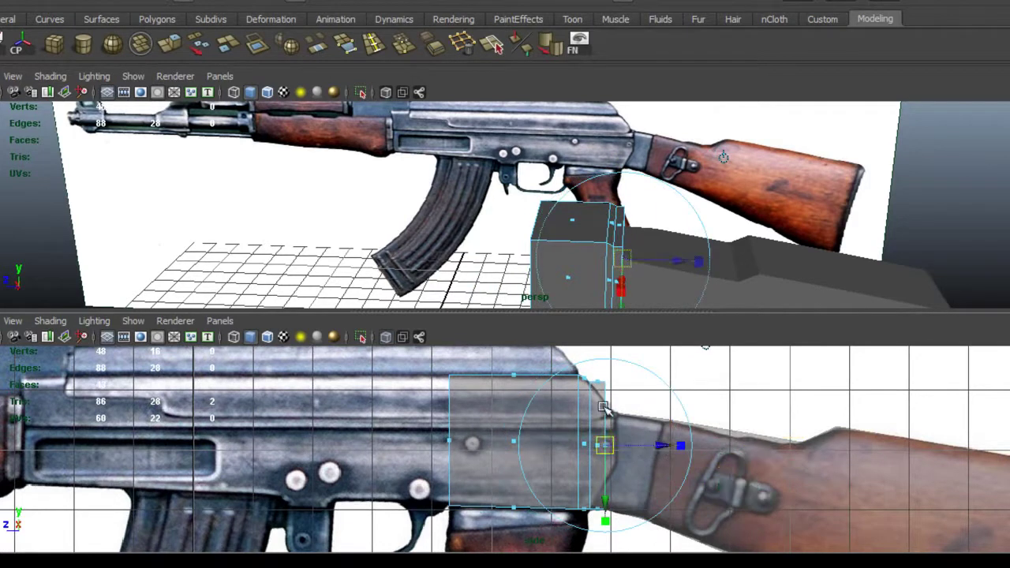
{"action": "left_click", "coordinate": [617, 466]}
{"action": "left_click_drag", "start_coordinate": [606, 373], "coordinate": [619, 396]}
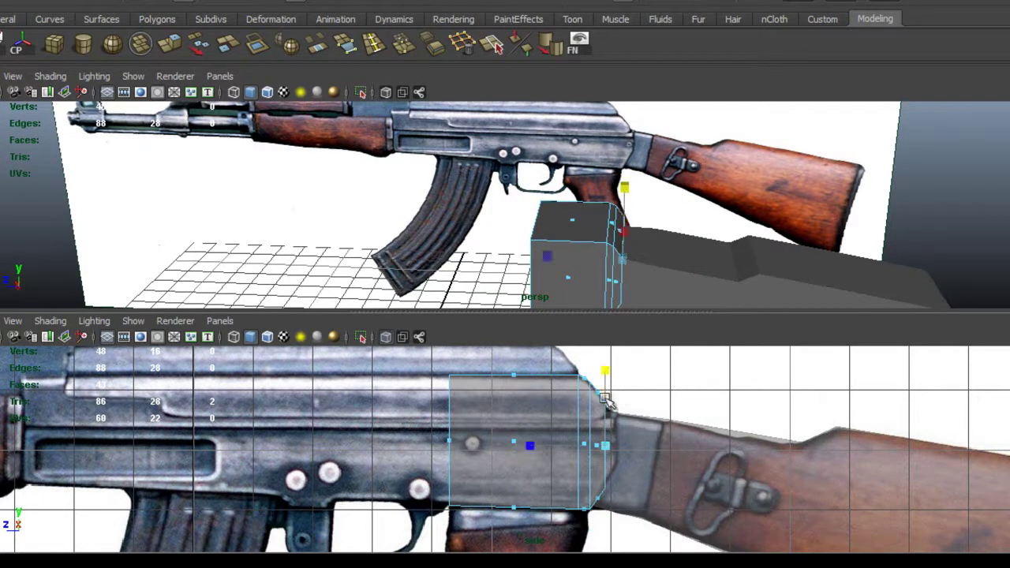
Adjust the lower-right rear vertex vertically, then extrude the rear face again toward the stock.
{"action": "right_click_drag", "start_coordinate": [606, 480], "coordinate": [654, 503]}
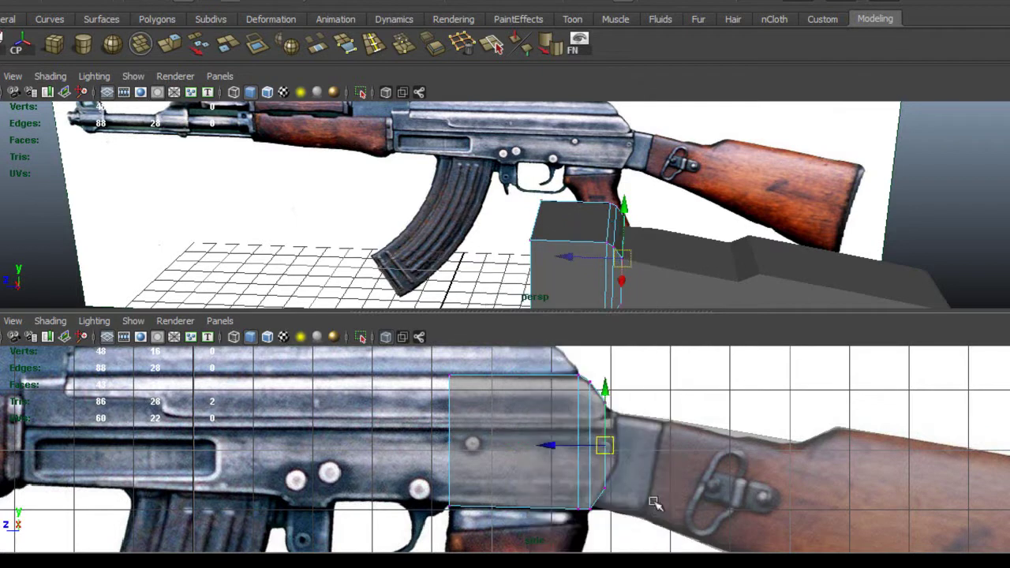
{"action": "left_click", "coordinate": [616, 486]}
{"action": "left_click", "coordinate": [604, 434]}
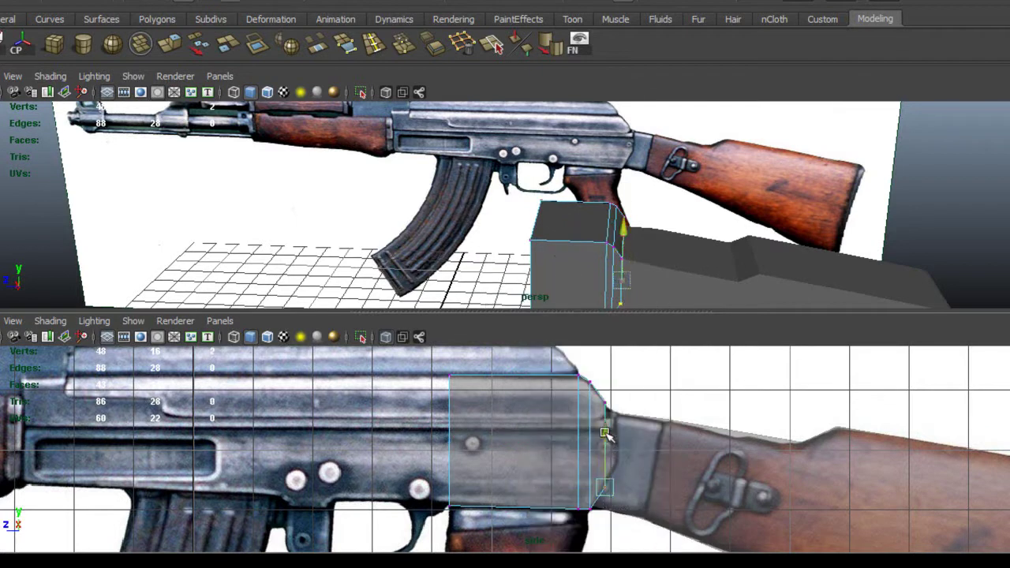
{"action": "right_click_drag", "start_coordinate": [605, 433], "coordinate": [654, 462]}
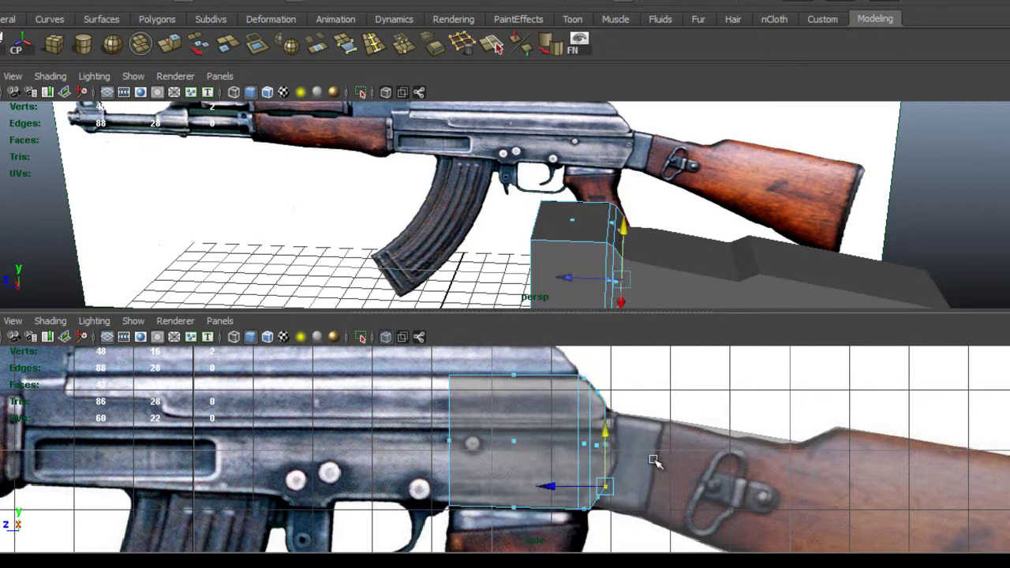
{"action": "left_click", "coordinate": [605, 432]}
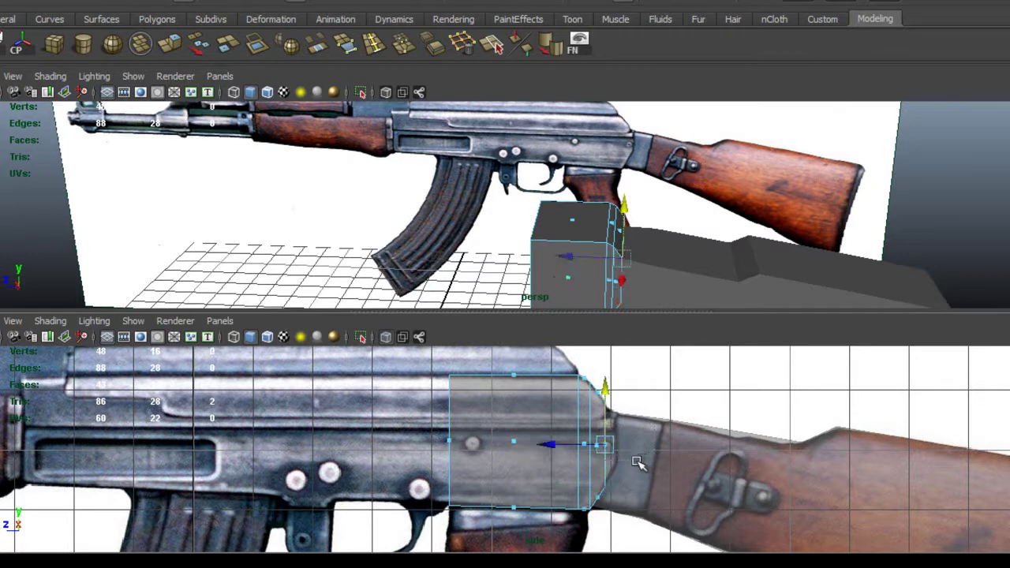
{"action": "key", "text": "ctrl+e"}
{"action": "left_click_drag", "start_coordinate": [658, 453], "coordinate": [669, 459]}
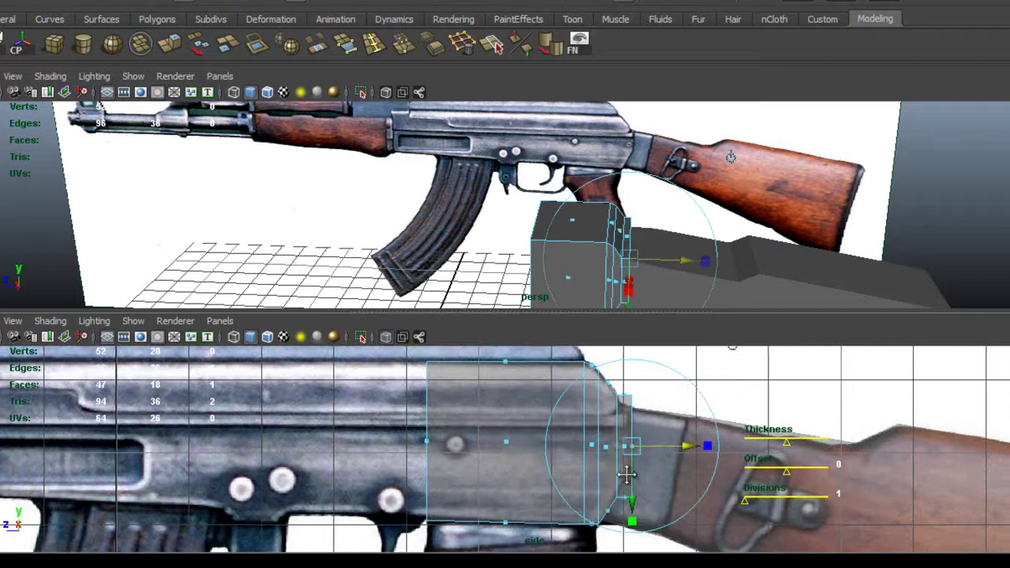
{"action": "scroll", "coordinate": [662, 450], "scroll_direction": "up", "scroll_amount": 2}
Move a rear vertex near the stock down to match the receiver's tapered back.
{"action": "right_click", "coordinate": [610, 282]}
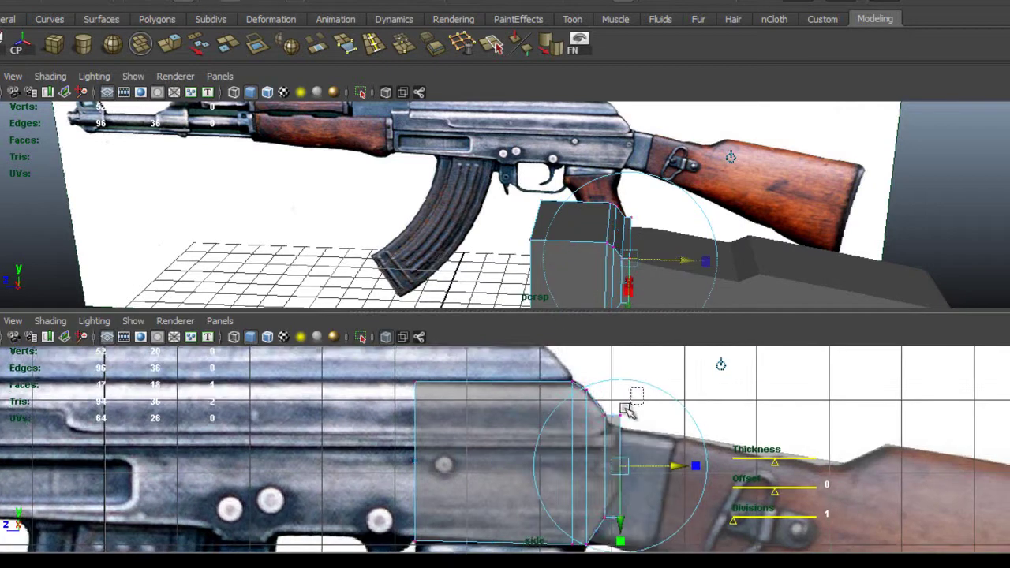
{"action": "left_click_drag", "start_coordinate": [611, 399], "coordinate": [640, 430]}
{"action": "left_click_drag", "start_coordinate": [621, 361], "coordinate": [627, 420]}
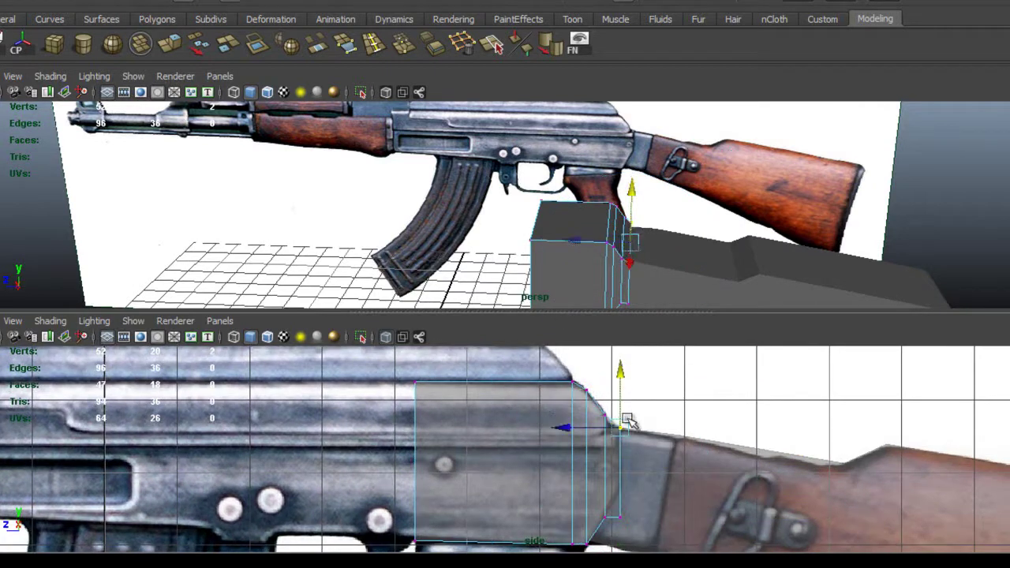
{"action": "left_click_drag", "start_coordinate": [626, 527], "coordinate": [705, 410]}
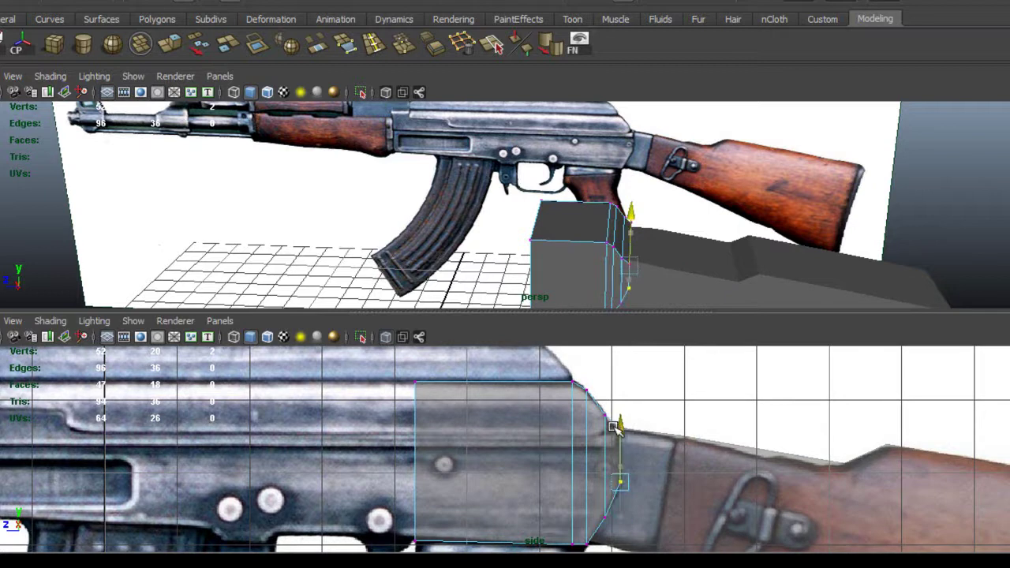
{"action": "scroll", "coordinate": [660, 439], "scroll_direction": "up", "scroll_amount": 1}
{"action": "scroll", "coordinate": [636, 468], "scroll_direction": "down", "scroll_amount": 3}
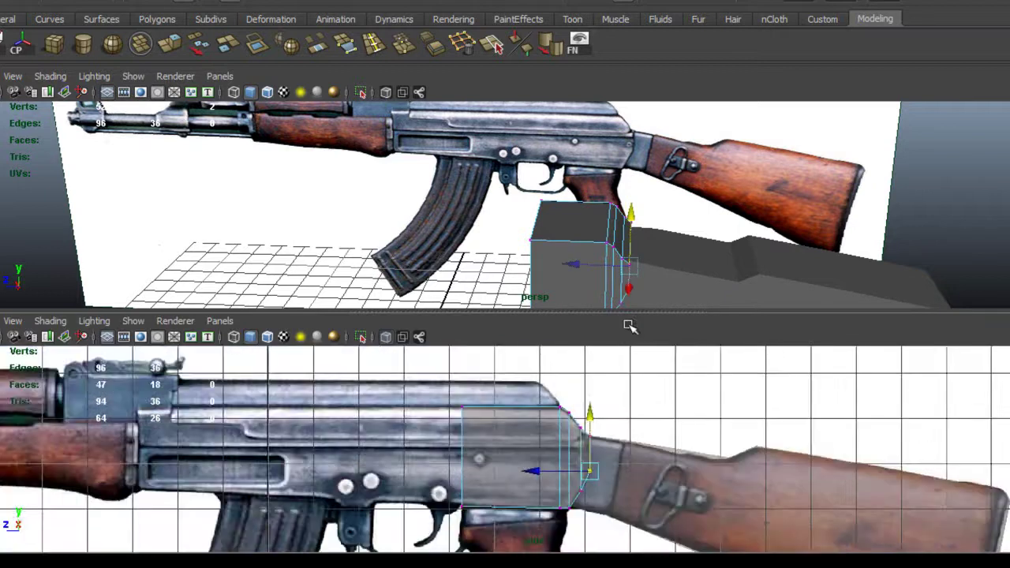
Extrude the box's front end face forward to lengthen it.
{"action": "scroll", "coordinate": [638, 235], "scroll_direction": "up", "scroll_amount": 2}
{"action": "scroll", "coordinate": [641, 237], "scroll_direction": "up", "scroll_amount": 2}
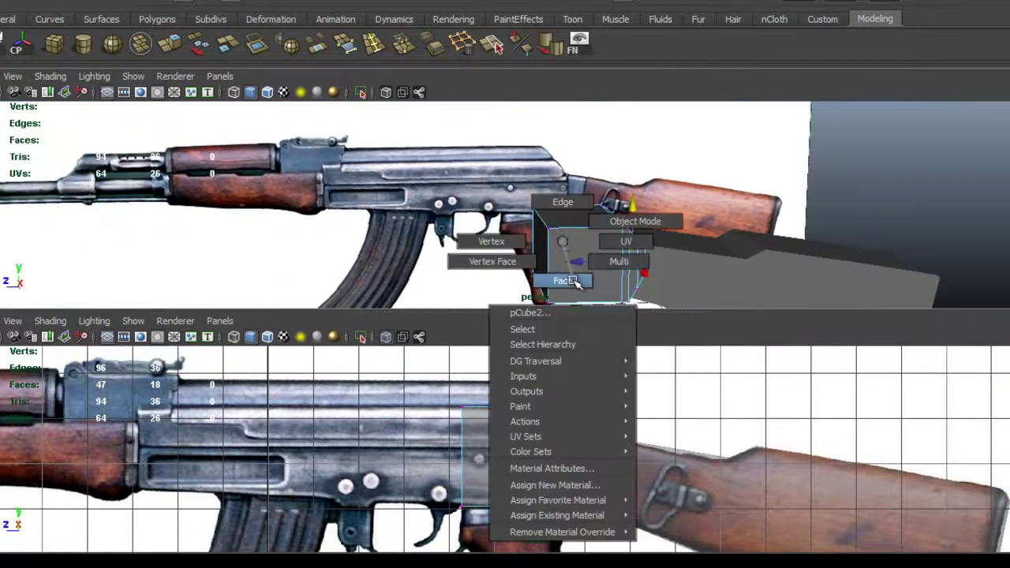
{"action": "right_click_drag", "start_coordinate": [562, 241], "coordinate": [565, 282]}
{"action": "left_click", "coordinate": [522, 277]}
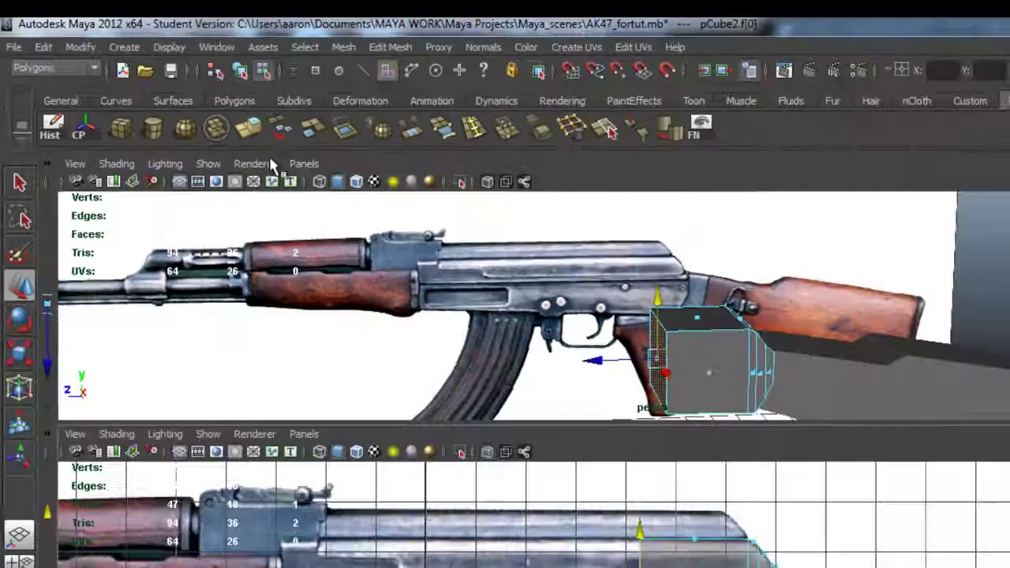
{"action": "key", "text": "ctrl+e"}
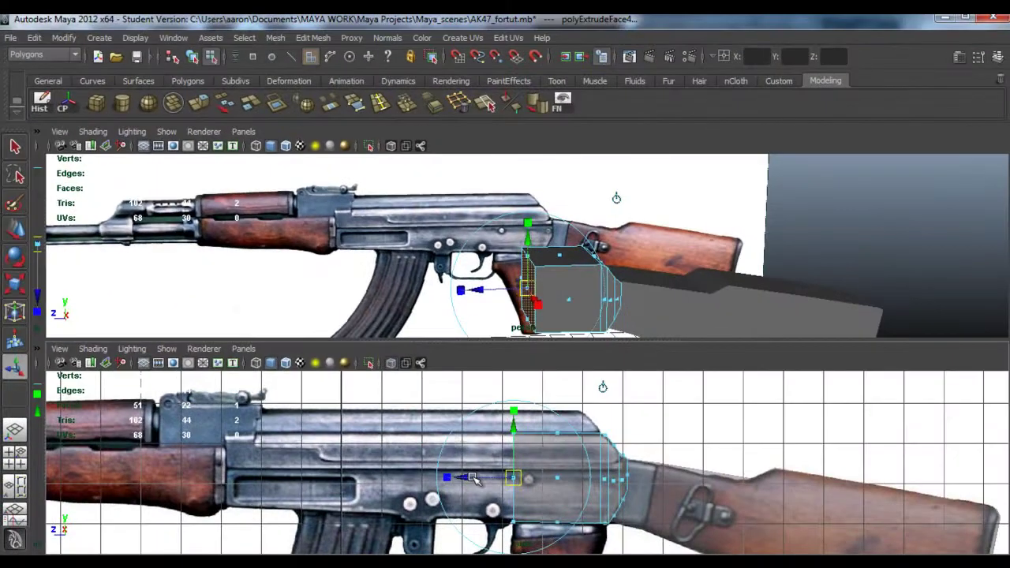
{"action": "left_click_drag", "start_coordinate": [471, 478], "coordinate": [392, 474]}
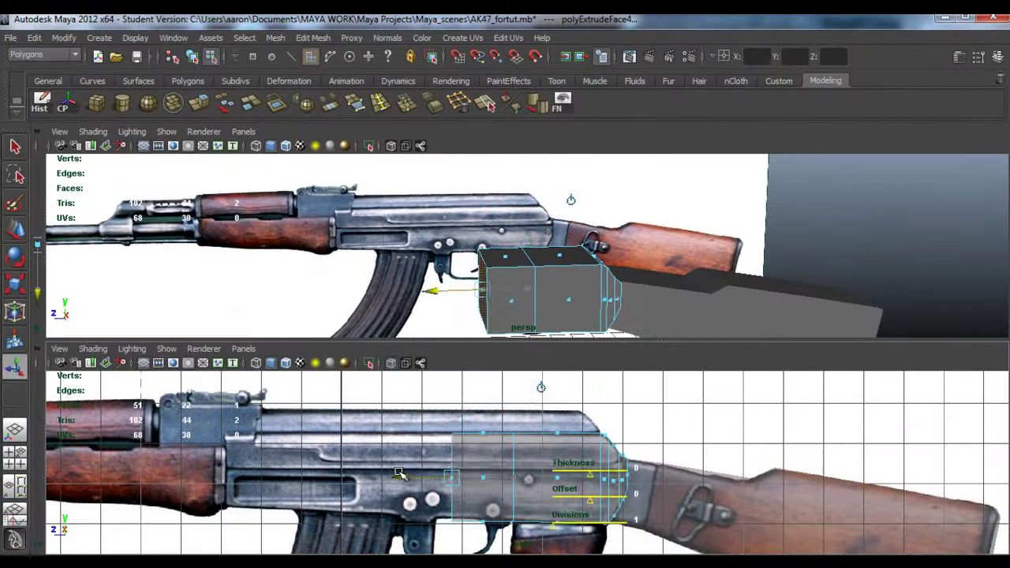
{"action": "scroll", "coordinate": [392, 474], "scroll_direction": "up", "scroll_amount": 3}
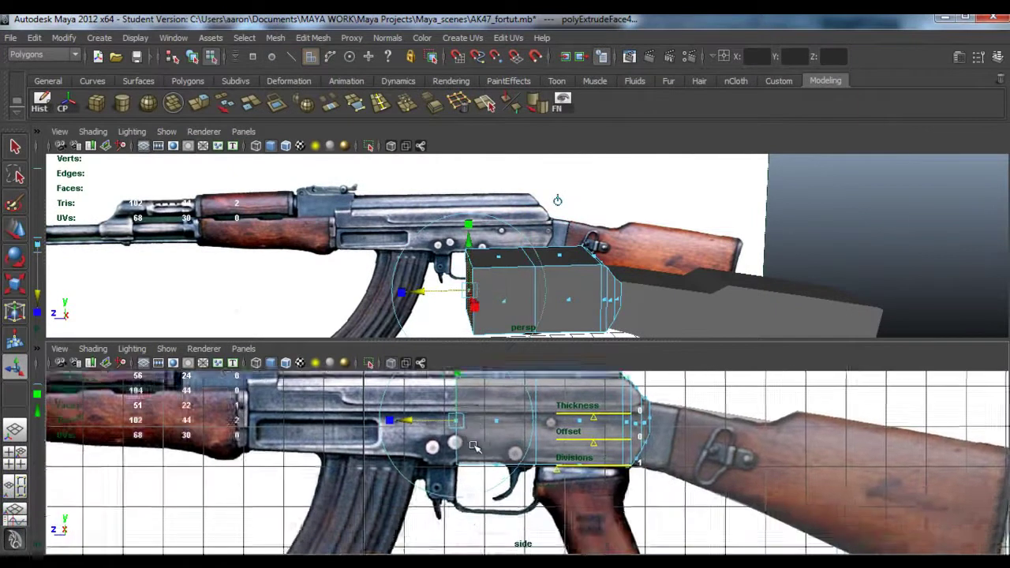
{"action": "key", "text": "w"}
Raise the two bottom-front vertices slightly, then extrude the front face a little further forward.
{"action": "mouse_move", "coordinate": [452, 314]}
{"action": "right_mouse_down"}
{"action": "mouse_move", "coordinate": [449, 436]}
{"action": "mouse_move", "coordinate": [418, 442]}
{"action": "right_mouse_up"}
{"action": "left_click_drag", "start_coordinate": [435, 454], "coordinate": [464, 483]}
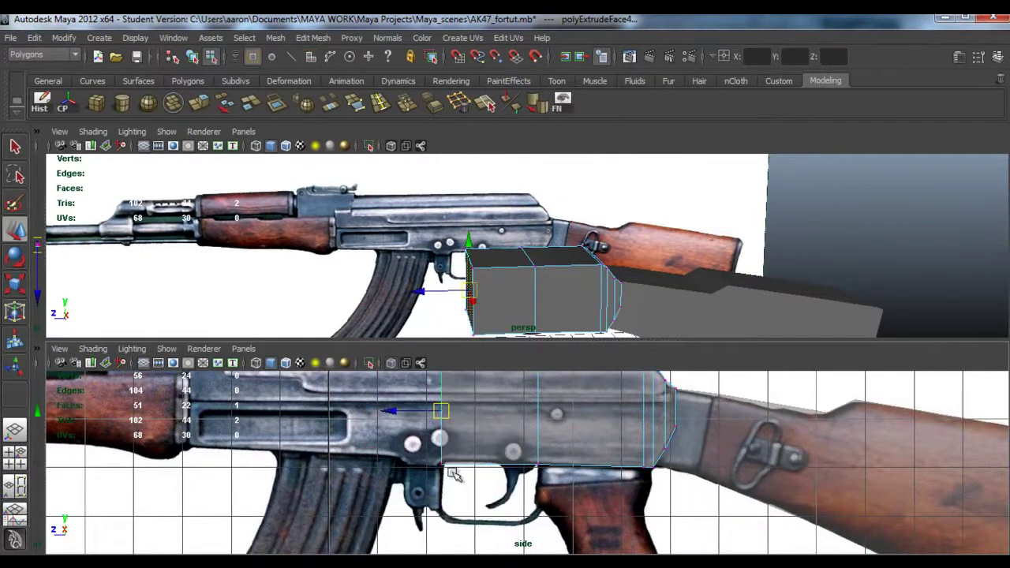
{"action": "left_click_drag", "start_coordinate": [439, 416], "coordinate": [444, 413]}
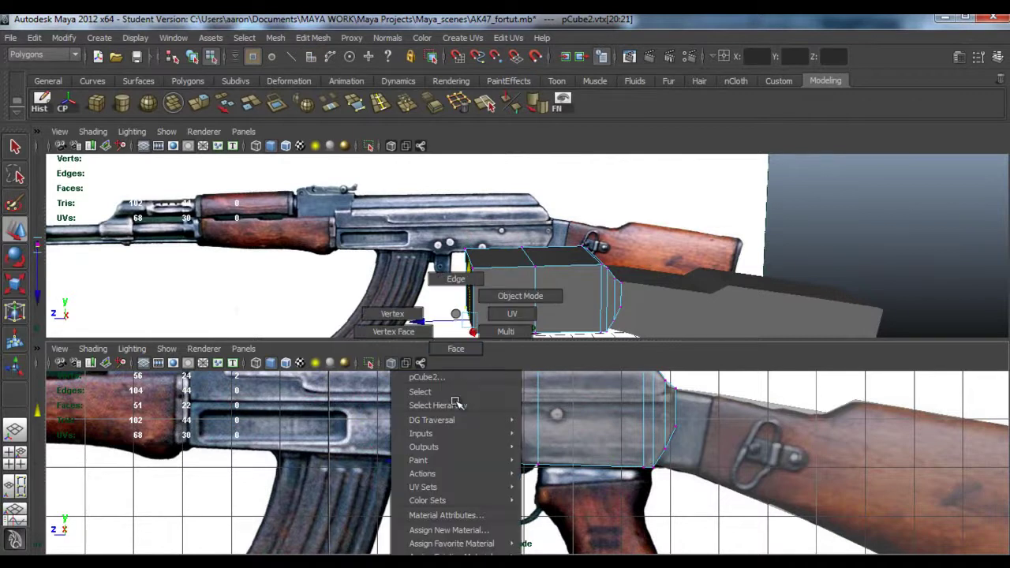
{"action": "right_click_drag", "start_coordinate": [456, 402], "coordinate": [456, 402]}
{"action": "scroll", "coordinate": [439, 424], "scroll_direction": "up", "scroll_amount": 2}
{"action": "scroll", "coordinate": [440, 425], "scroll_direction": "up", "scroll_amount": 2}
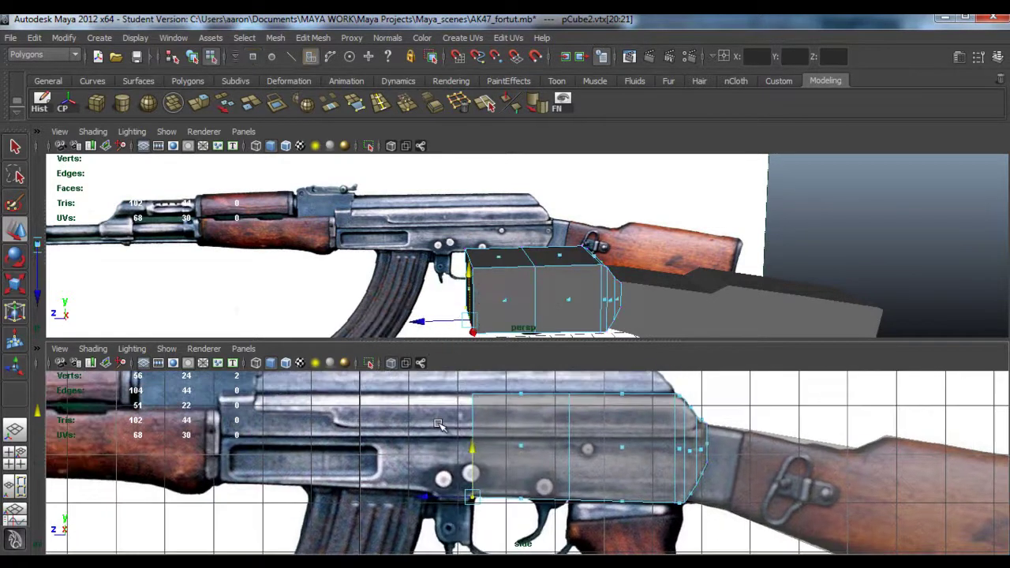
{"action": "left_click", "coordinate": [486, 448]}
{"action": "key", "text": "ctrl+e"}
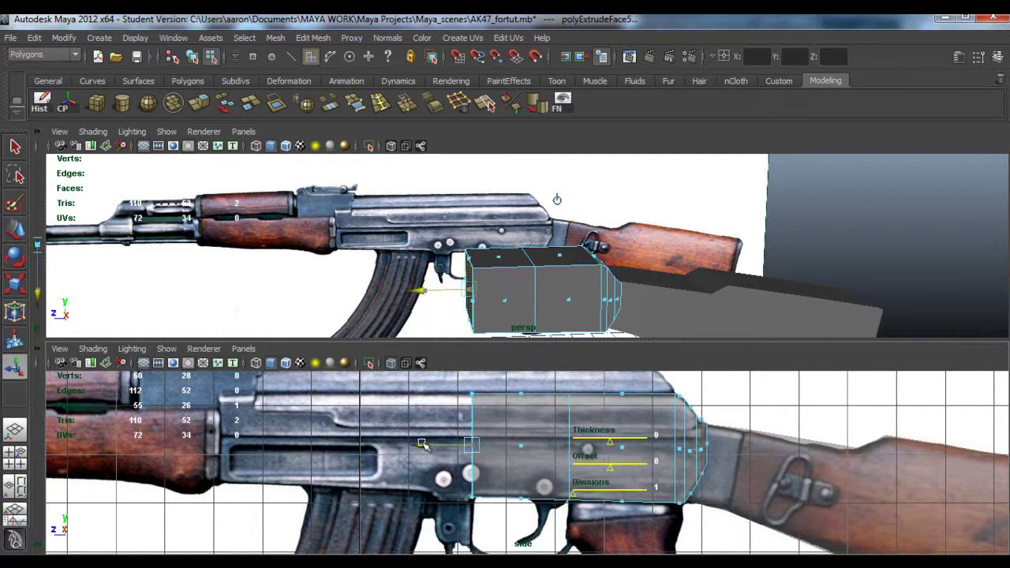
{"action": "left_click_drag", "start_coordinate": [424, 446], "coordinate": [416, 444]}
Select the new bottom-front vertices, then reselect the box's left end face.
{"action": "key", "text": "w"}
{"action": "right_click_drag", "start_coordinate": [463, 320], "coordinate": [443, 476]}
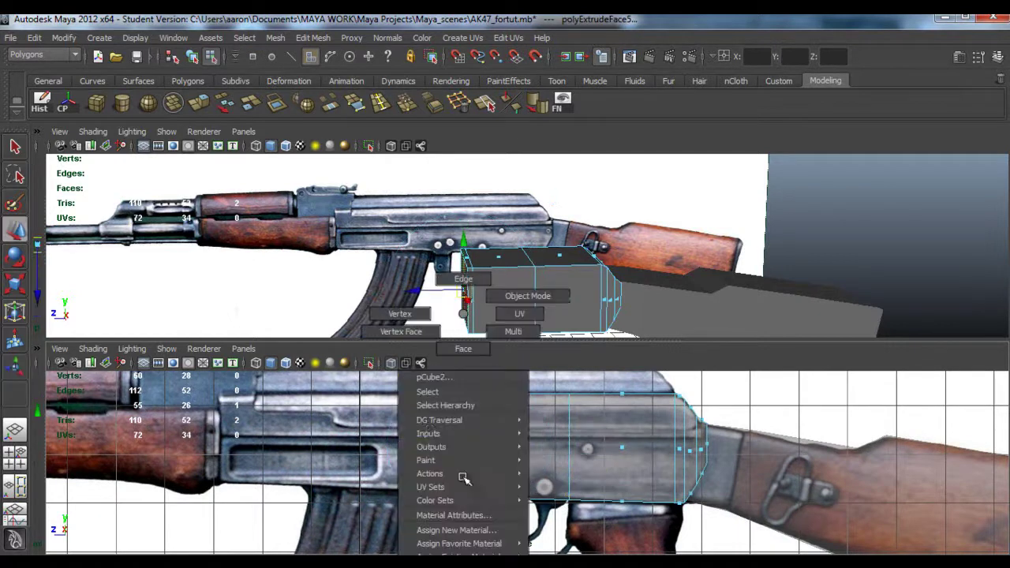
{"action": "left_click_drag", "start_coordinate": [450, 486], "coordinate": [477, 515]}
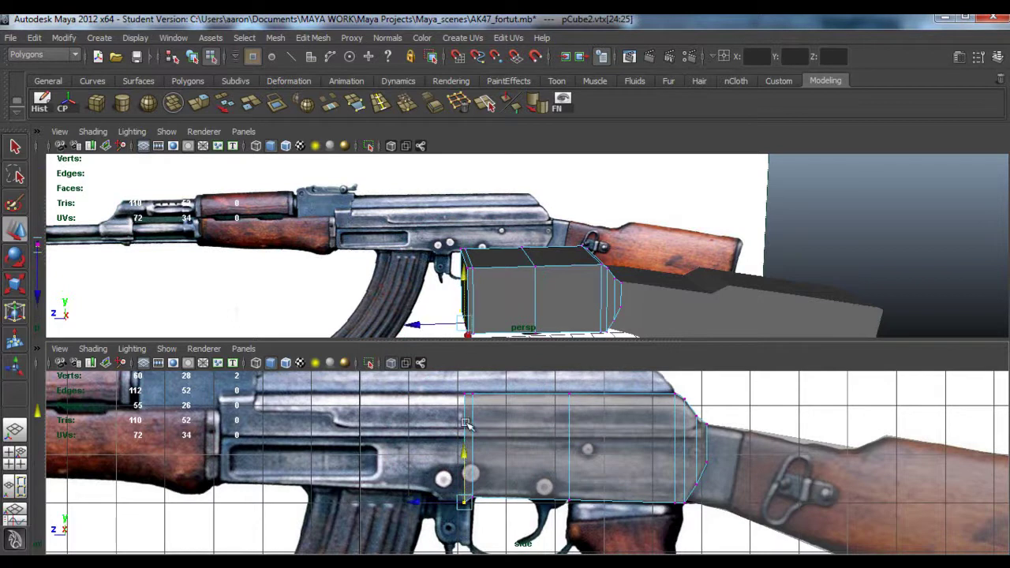
{"action": "right_click_drag", "start_coordinate": [467, 426], "coordinate": [446, 399]}
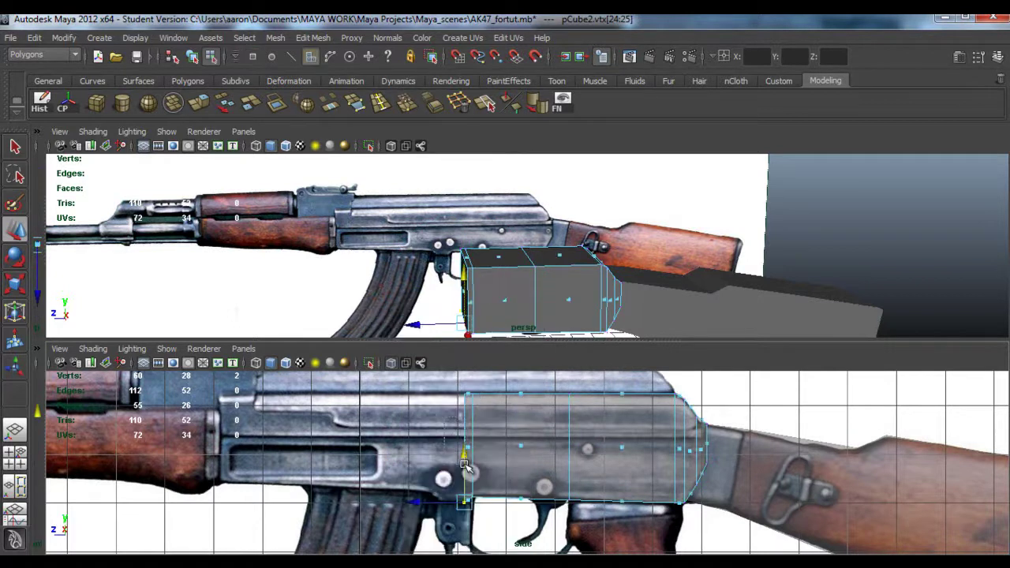
{"action": "left_click", "coordinate": [471, 296]}
{"action": "left_click_drag", "start_coordinate": [473, 308], "coordinate": [502, 299], "text": "alt"}
Extrude the left end face forward along the receiver and adjust its bottom-left corner vertices.
{"action": "key", "text": "ctrl+e"}
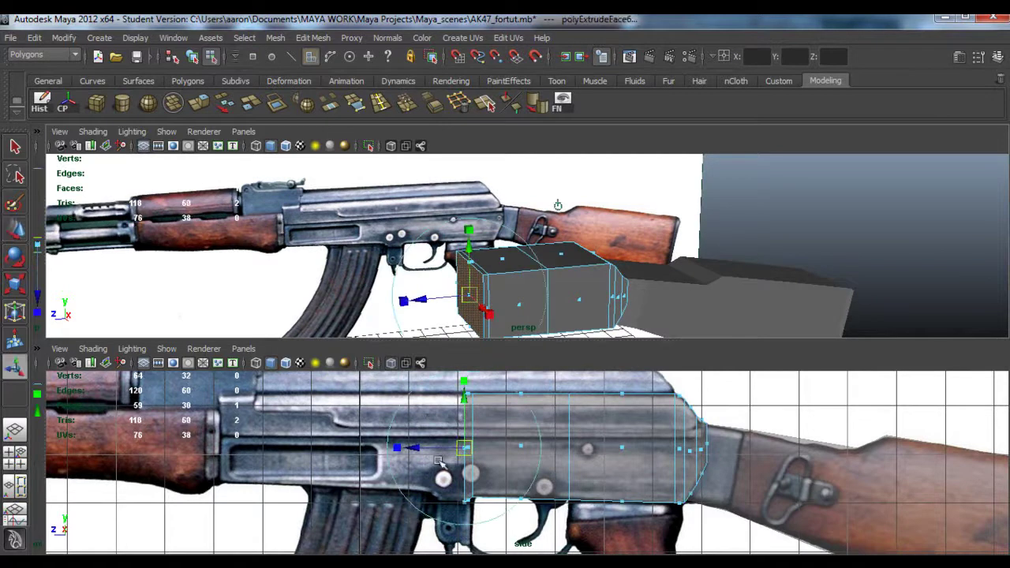
{"action": "key", "text": "ctrl+e"}
{"action": "left_click_drag", "start_coordinate": [420, 450], "coordinate": [393, 448]}
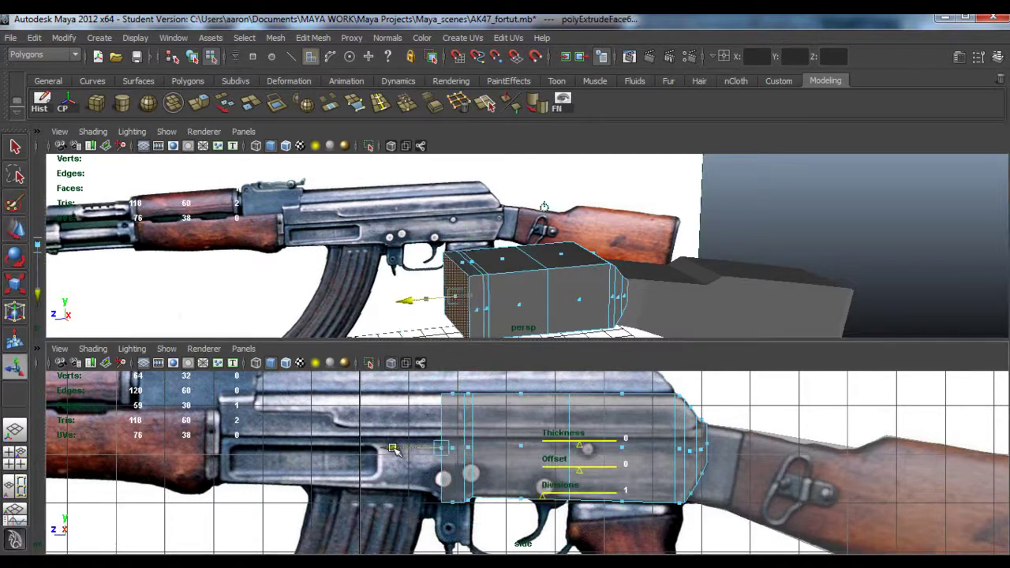
{"action": "left_click_drag", "start_coordinate": [393, 448], "coordinate": [381, 448]}
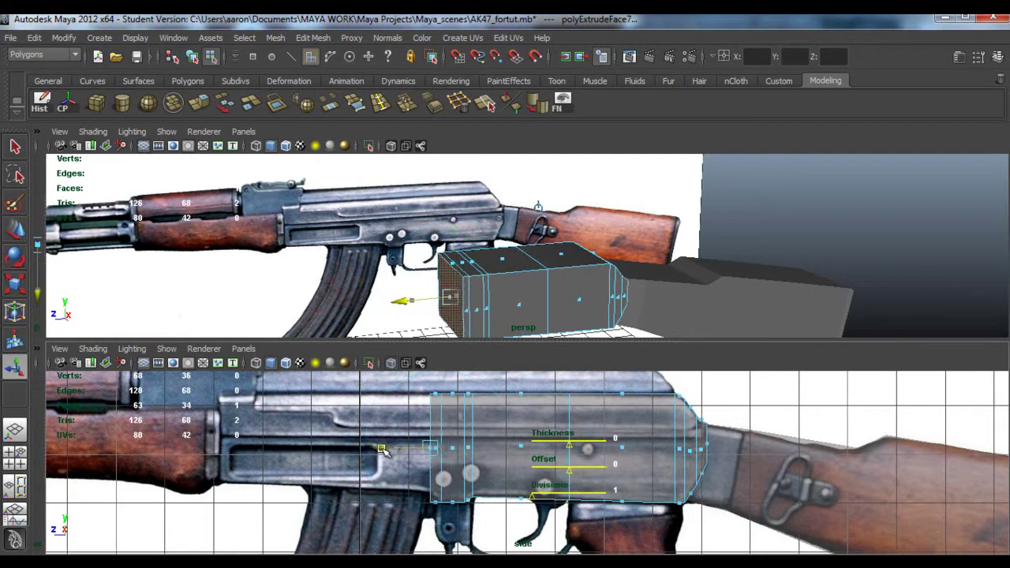
{"action": "key", "text": "w"}
{"action": "right_click_drag", "start_coordinate": [427, 490], "coordinate": [399, 467]}
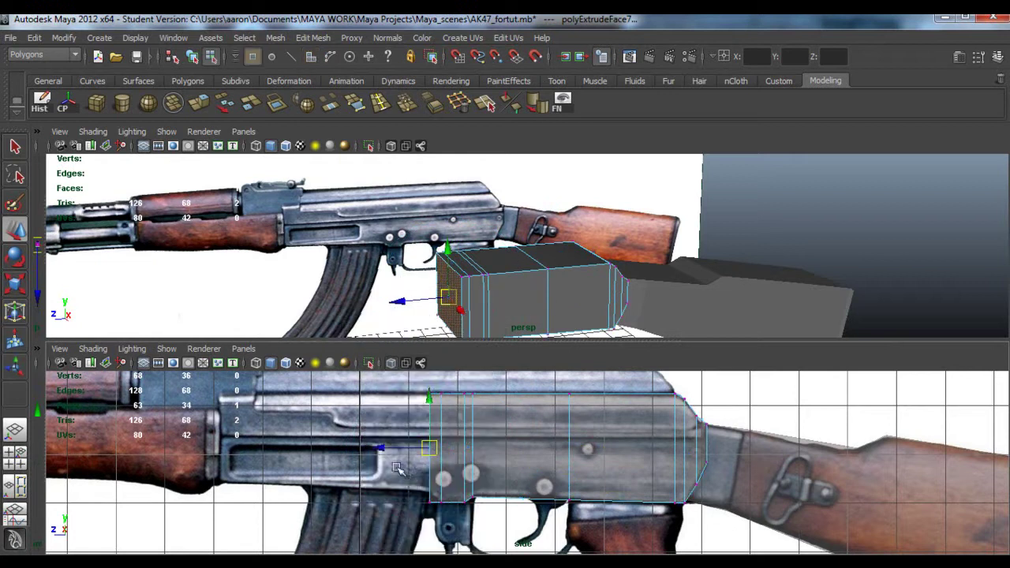
{"action": "left_click_drag", "start_coordinate": [430, 513], "coordinate": [416, 483]}
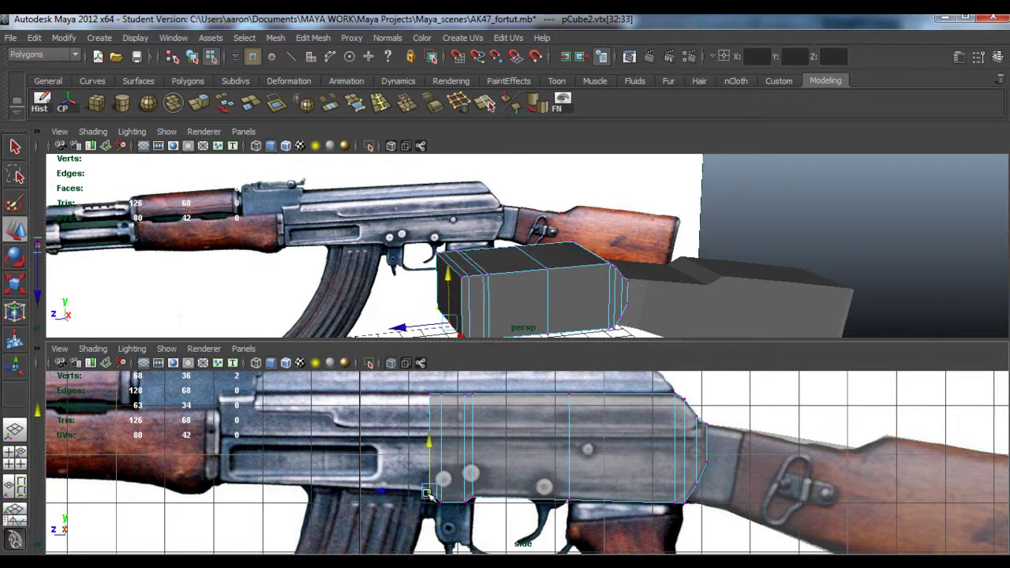
{"action": "right_click_drag", "start_coordinate": [430, 414], "coordinate": [404, 416]}
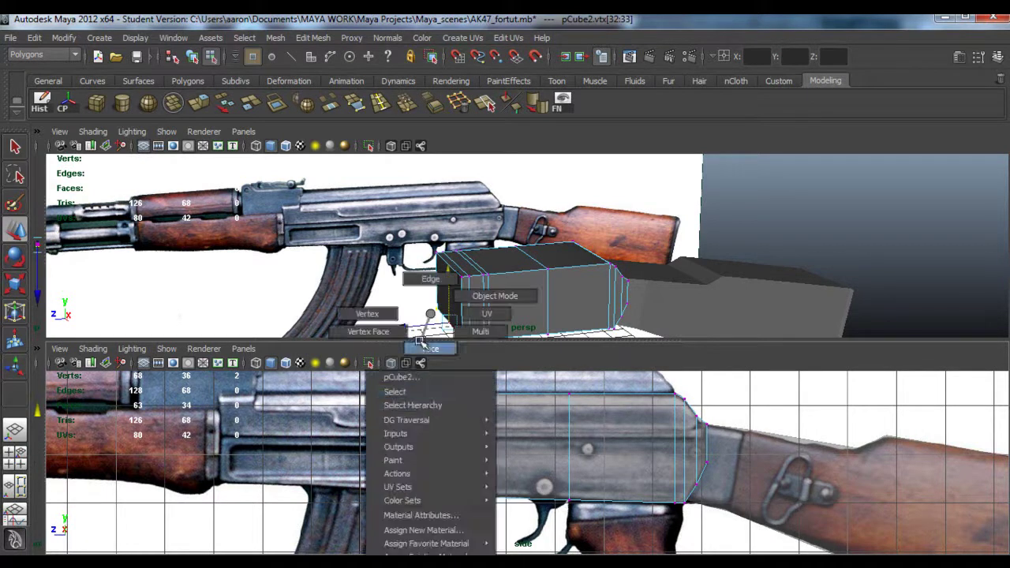
{"action": "left_click", "coordinate": [464, 286]}
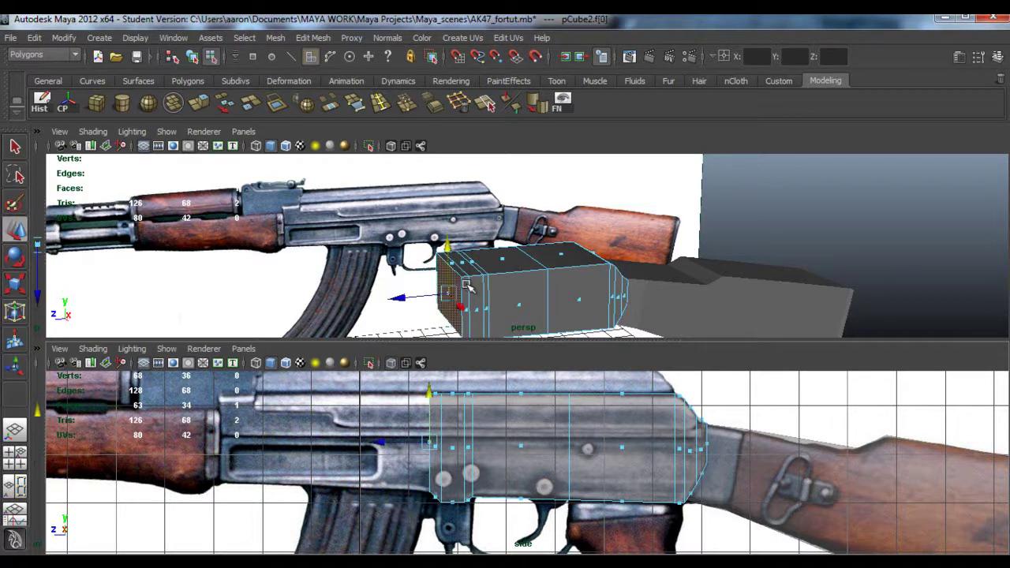
Extrude another section toward the front and adjust its bottom-left corner vertices.
{"action": "key", "text": "ctrl+e"}
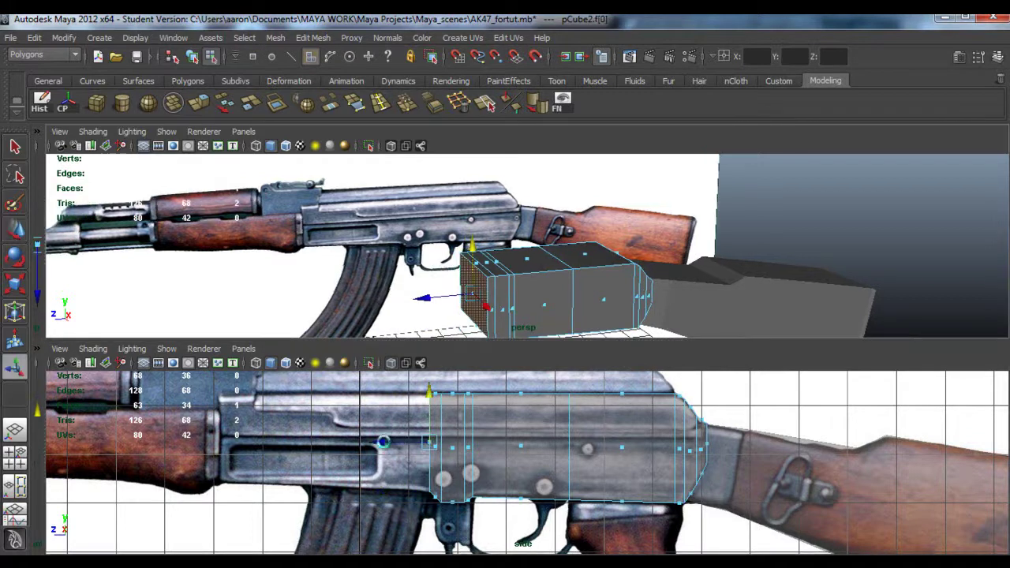
{"action": "left_click_drag", "start_coordinate": [385, 444], "coordinate": [256, 438]}
{"action": "key", "text": "w"}
{"action": "right_click_drag", "start_coordinate": [264, 371], "coordinate": [261, 304]}
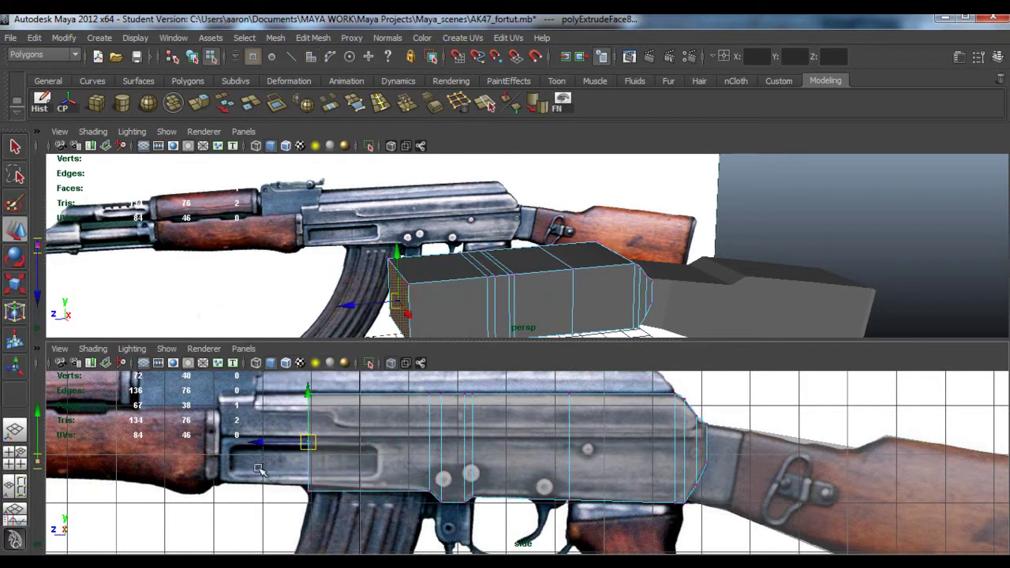
{"action": "left_click_drag", "start_coordinate": [283, 477], "coordinate": [320, 496]}
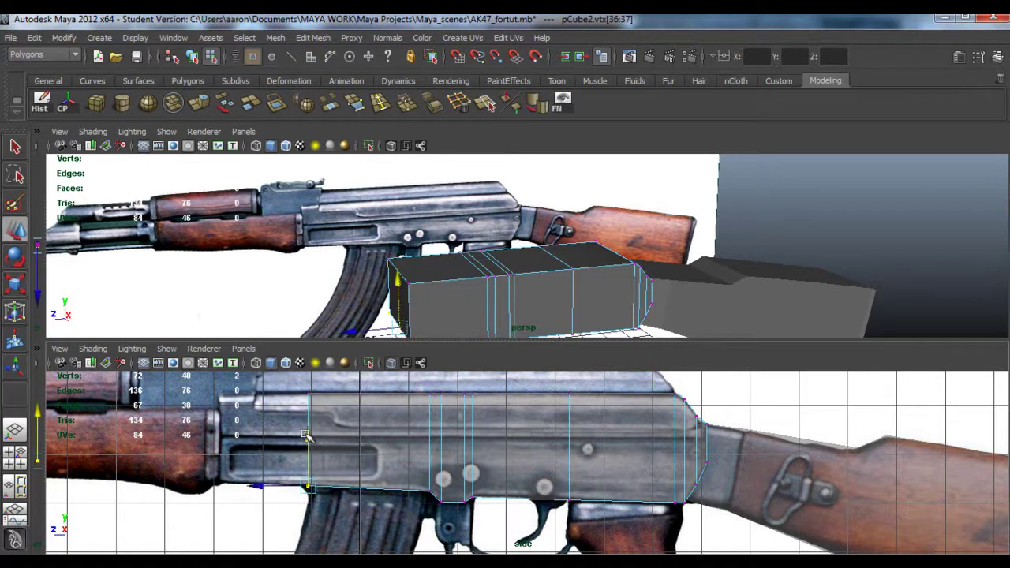
{"action": "right_click_drag", "start_coordinate": [308, 347], "coordinate": [347, 347]}
{"action": "left_click", "coordinate": [400, 293]}
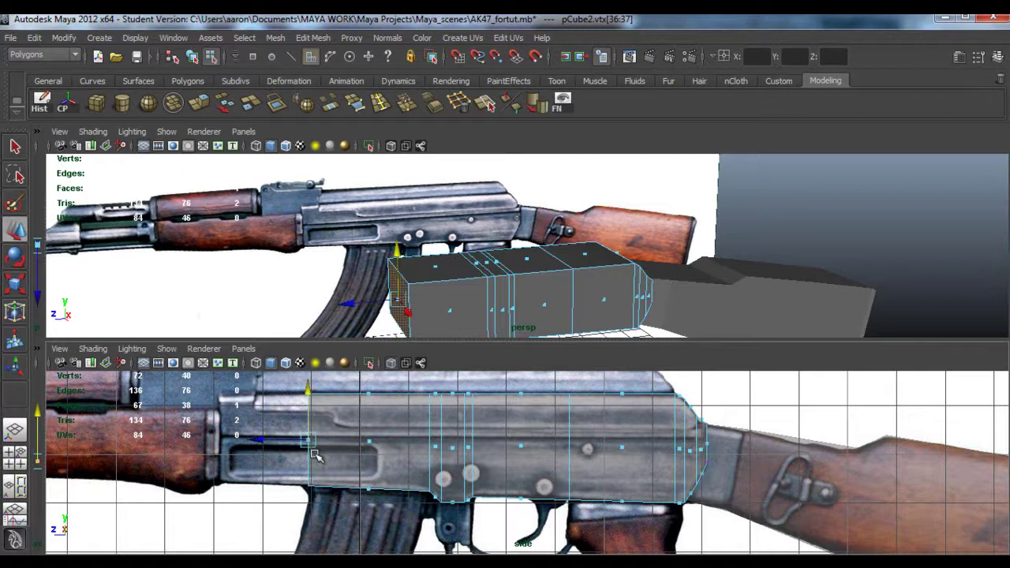
Extrude a final section to the receiver's front end, align its front vertices, and select the whole box.
{"action": "key", "text": "ctrl+e"}
{"action": "left_click_drag", "start_coordinate": [264, 442], "coordinate": [179, 442]}
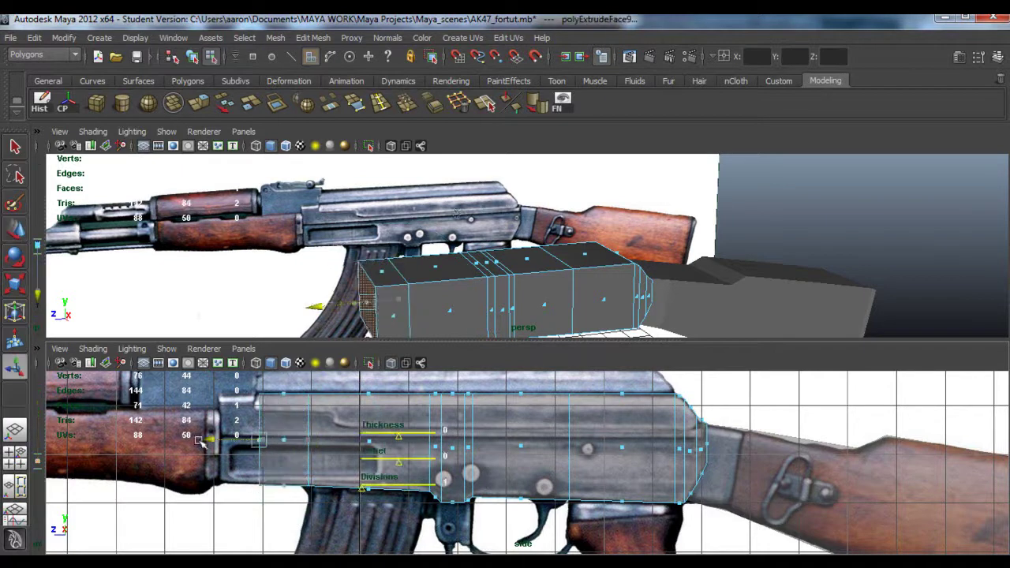
{"action": "middle_click_drag", "start_coordinate": [180, 442], "coordinate": [224, 456], "text": "alt"}
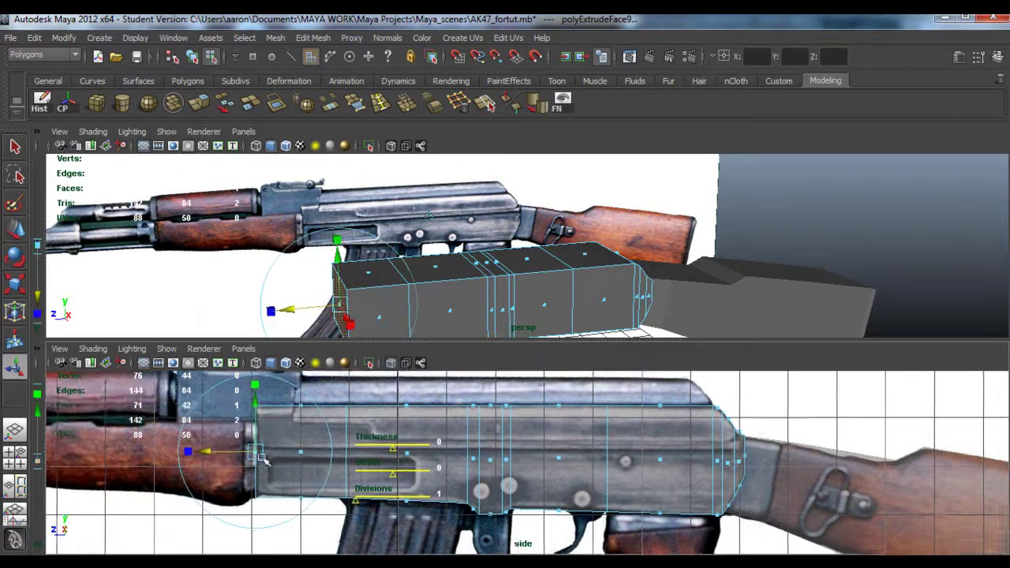
{"action": "mouse_move", "coordinate": [278, 313]}
{"action": "right_mouse_down"}
{"action": "mouse_move", "coordinate": [280, 487]}
{"action": "mouse_move", "coordinate": [214, 313]}
{"action": "right_mouse_up"}
{"action": "left_click_drag", "start_coordinate": [229, 481], "coordinate": [292, 544]}
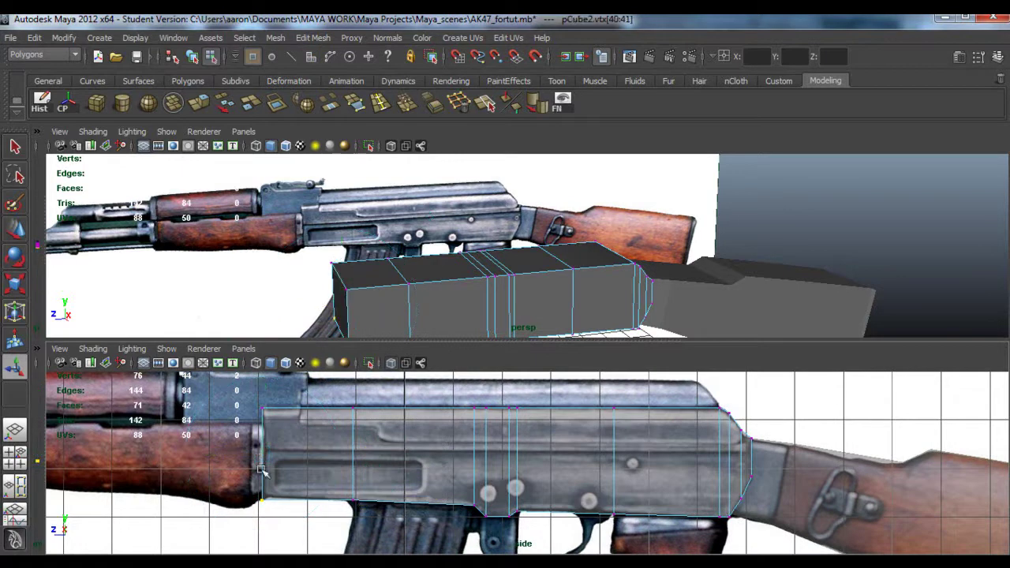
{"action": "left_click", "coordinate": [258, 449]}
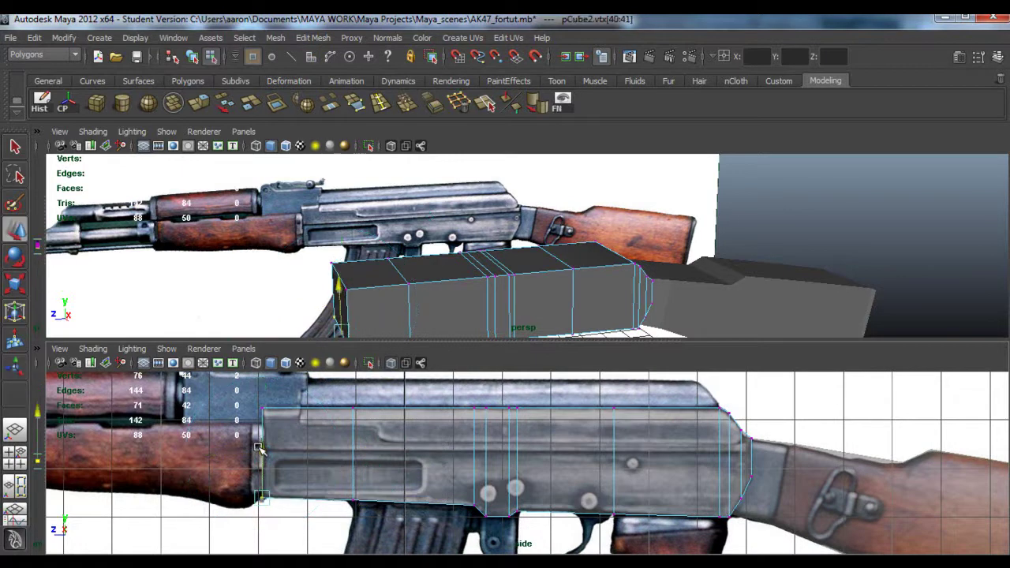
{"action": "left_click_drag", "start_coordinate": [282, 513], "coordinate": [241, 399]}
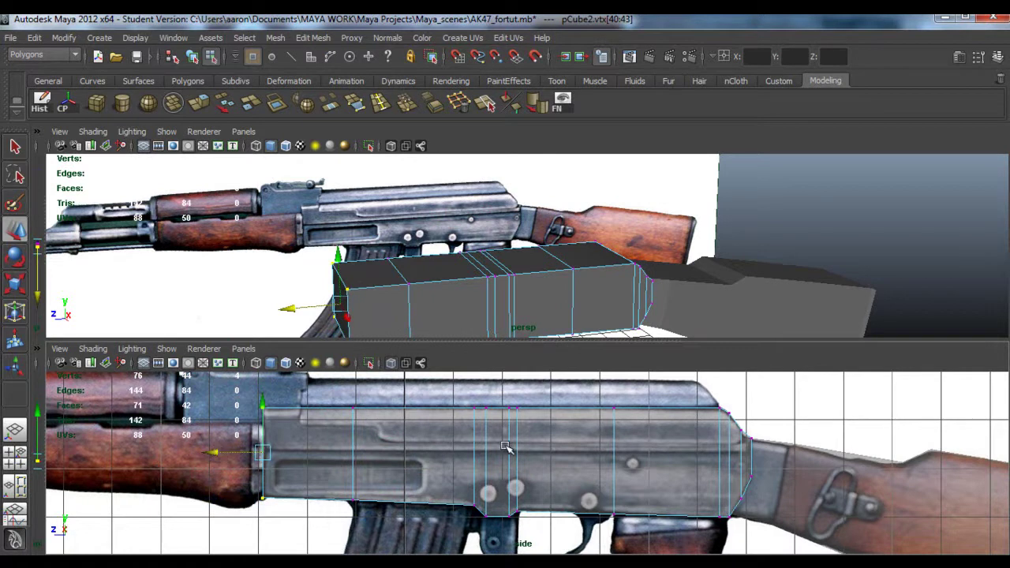
{"action": "key", "text": "F8"}
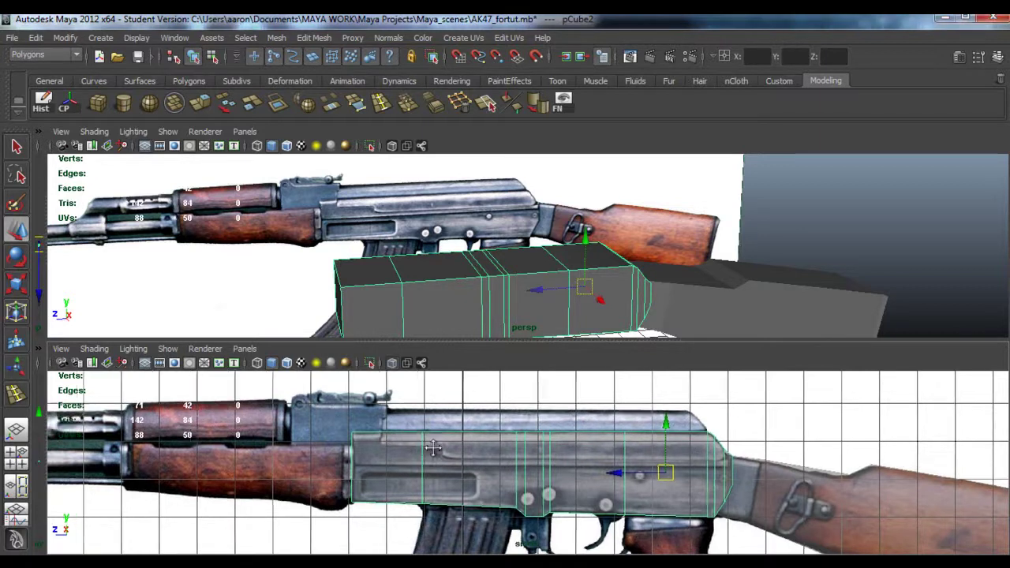
{"action": "scroll", "coordinate": [398, 455], "scroll_direction": "up", "scroll_amount": 3}
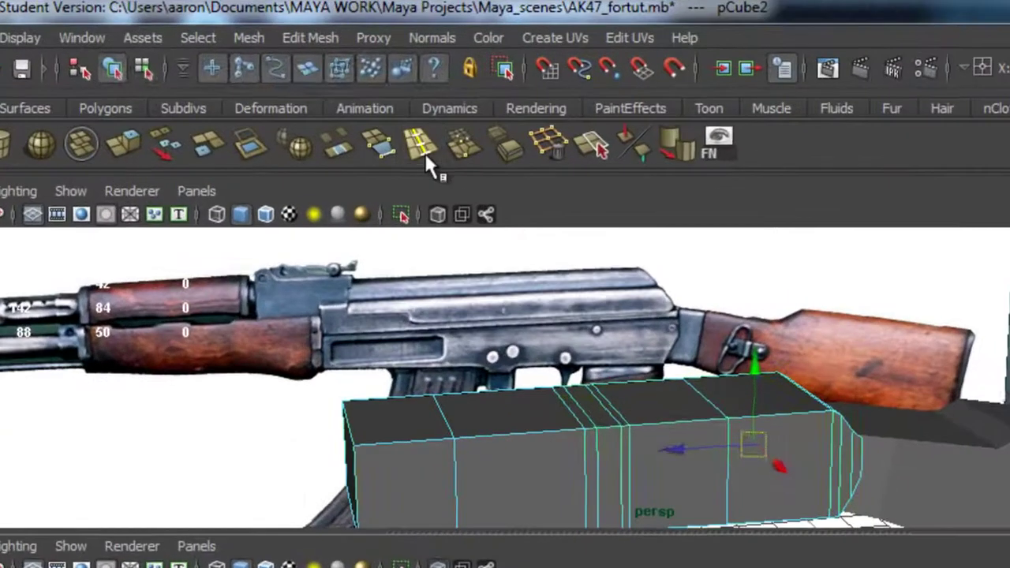
Insert a lengthwise edge loop through the receiver box from the shelf tool.
{"action": "left_click", "coordinate": [431, 118]}
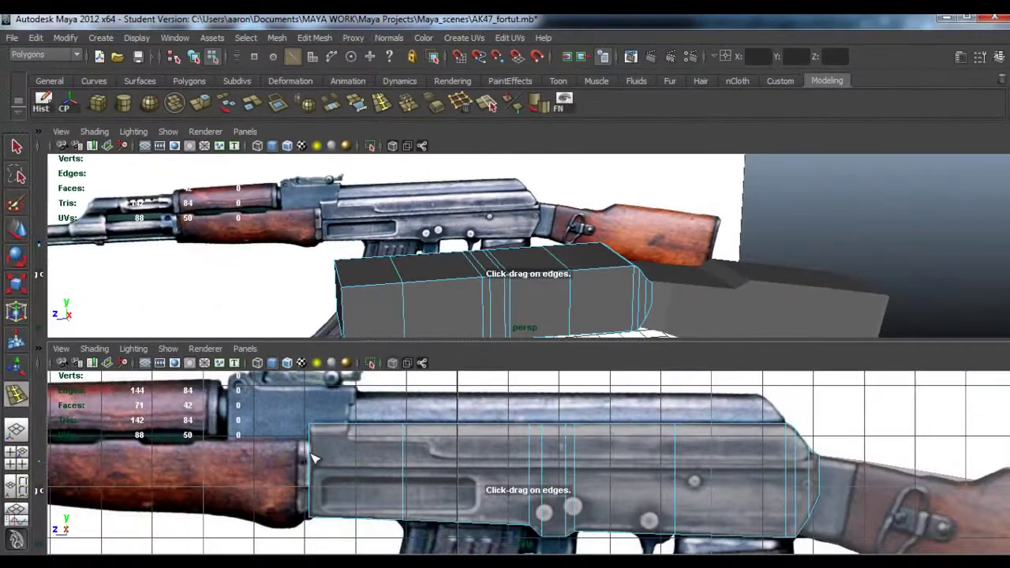
{"action": "left_click", "coordinate": [314, 458]}
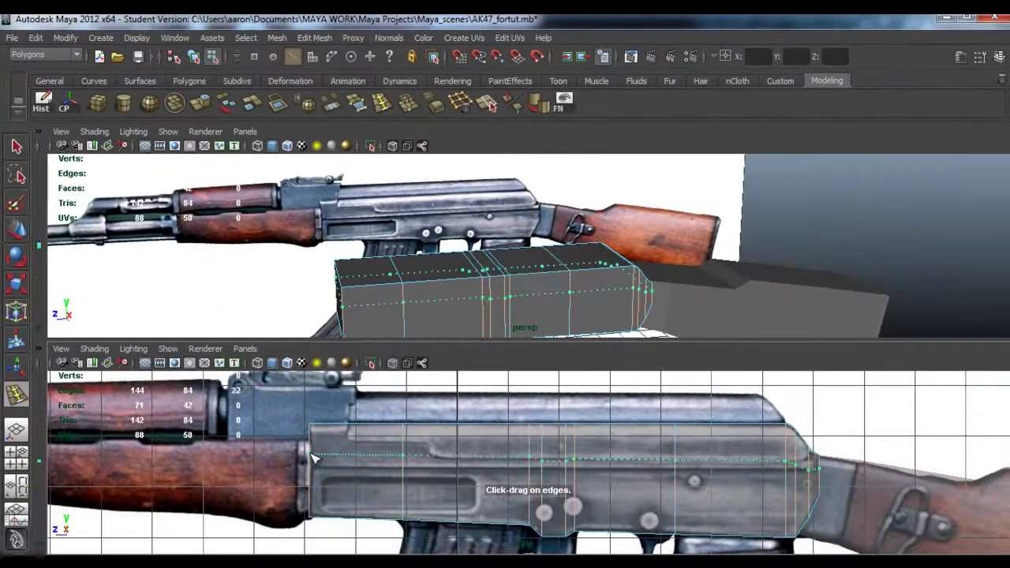
{"action": "left_click_drag", "start_coordinate": [314, 457], "coordinate": [316, 459]}
{"action": "scroll", "coordinate": [536, 460], "scroll_direction": "up", "scroll_amount": 1}
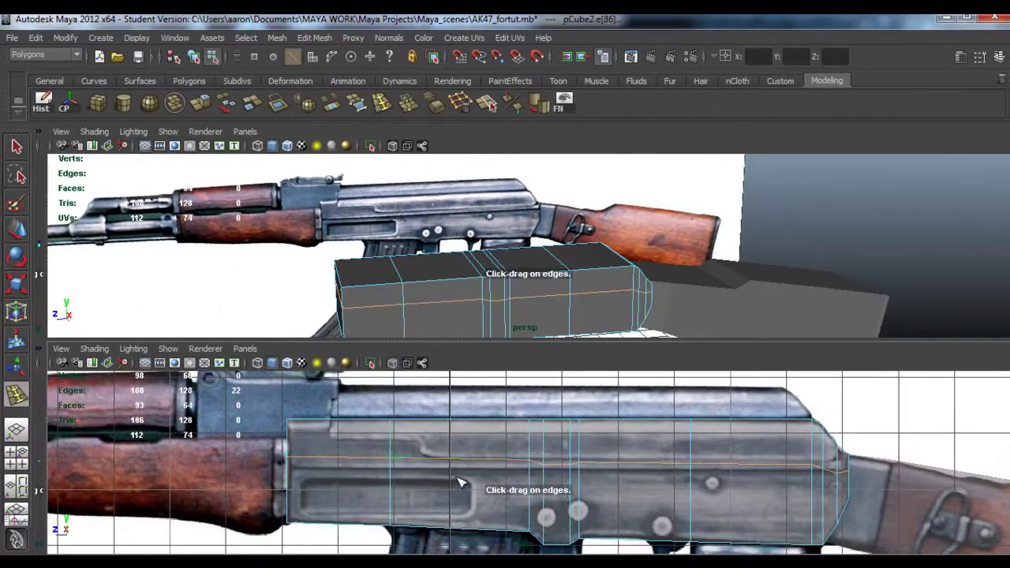
Raise the first few vertices of the new loop along Y to follow the side line.
{"action": "key", "text": "w"}
{"action": "right_click", "coordinate": [535, 459]}
{"action": "scroll", "coordinate": [545, 445], "scroll_direction": "up", "scroll_amount": 2}
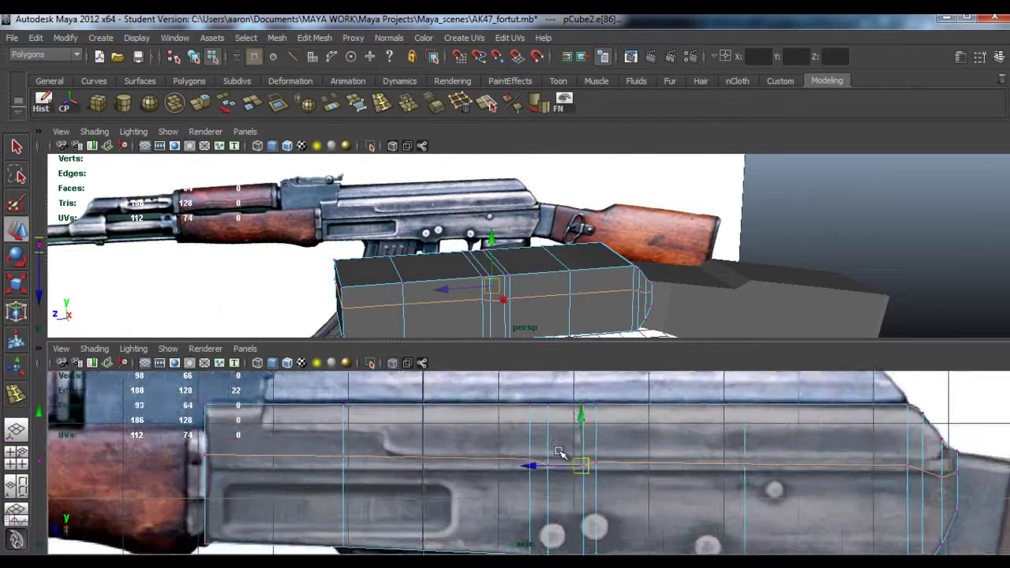
{"action": "scroll", "coordinate": [547, 439], "scroll_direction": "up", "scroll_amount": 1}
{"action": "left_click", "coordinate": [552, 465]}
{"action": "mouse_move", "coordinate": [553, 416]}
{"action": "left_mouse_down"}
{"action": "mouse_move", "coordinate": [555, 406]}
{"action": "mouse_move", "coordinate": [596, 412]}
{"action": "left_mouse_up"}
{"action": "left_click", "coordinate": [595, 463]}
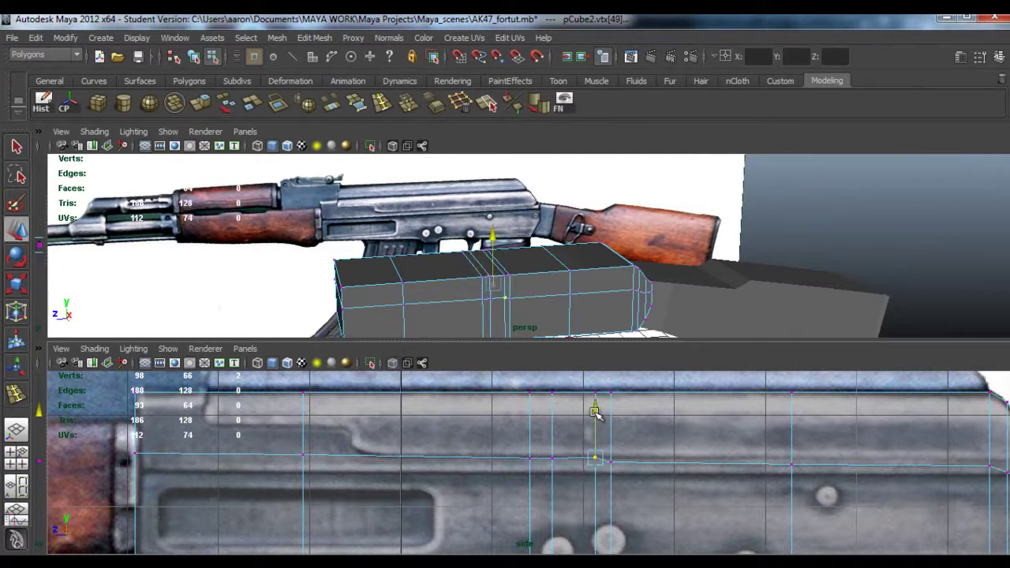
{"action": "middle_click_drag", "start_coordinate": [642, 462], "coordinate": [630, 459], "text": "alt"}
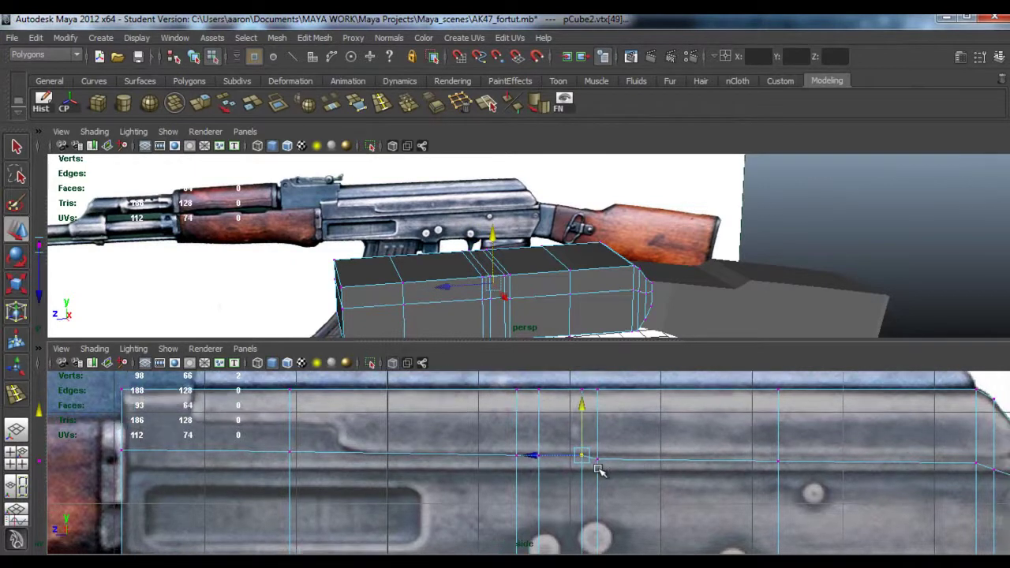
{"action": "left_click", "coordinate": [598, 461]}
{"action": "left_click_drag", "start_coordinate": [599, 410], "coordinate": [598, 406]}
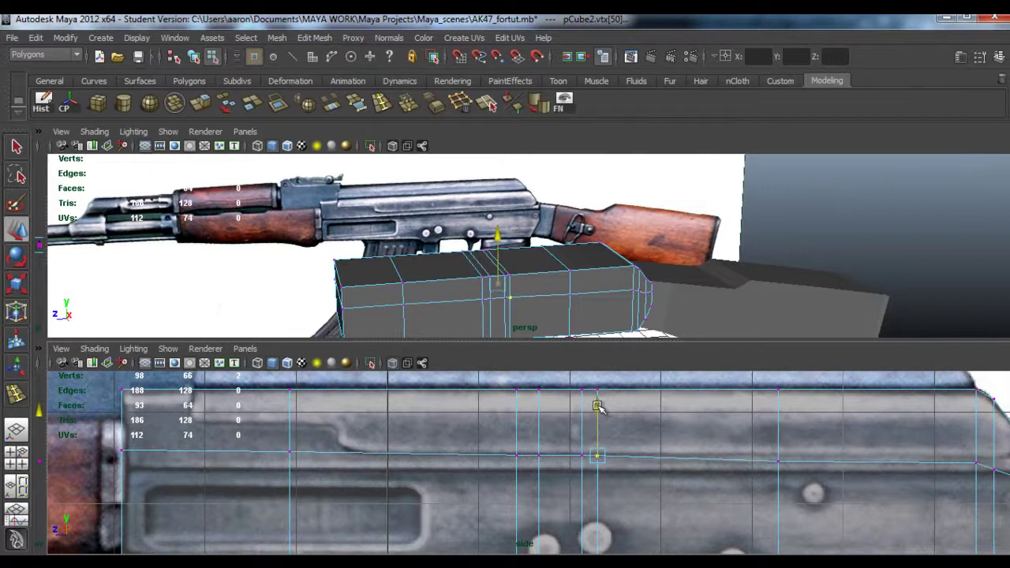
Raise the remaining loop vertices and the rear end vertex pair to the receiver's sloped outline.
{"action": "middle_click_drag", "start_coordinate": [688, 468], "coordinate": [564, 469], "text": "alt"}
{"action": "left_click", "coordinate": [588, 460]}
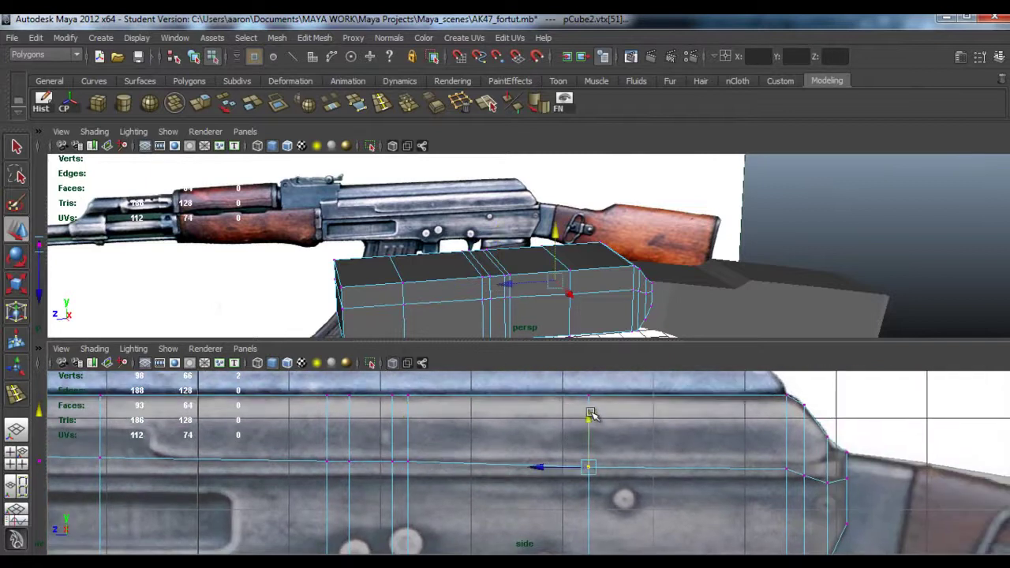
{"action": "left_click_drag", "start_coordinate": [594, 415], "coordinate": [593, 406]}
{"action": "left_click", "coordinate": [786, 469]}
{"action": "left_click_drag", "start_coordinate": [789, 426], "coordinate": [827, 409]}
{"action": "left_click", "coordinate": [803, 476]}
{"action": "left_click", "coordinate": [827, 460]}
{"action": "left_click_drag", "start_coordinate": [838, 451], "coordinate": [859, 482]}
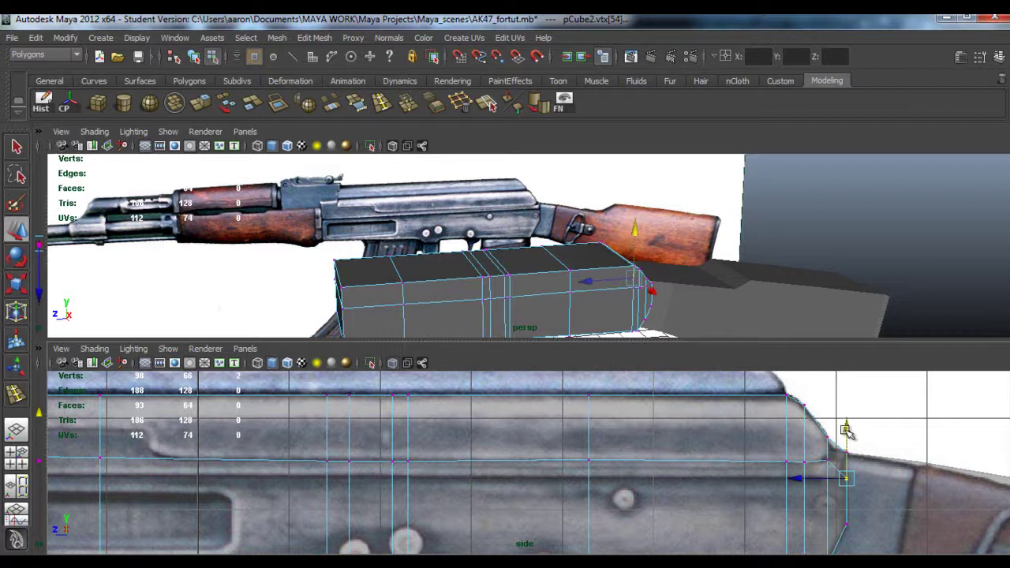
{"action": "left_click_drag", "start_coordinate": [845, 413], "coordinate": [844, 409]}
{"action": "middle_click_drag", "start_coordinate": [373, 465], "coordinate": [627, 473], "text": "alt"}
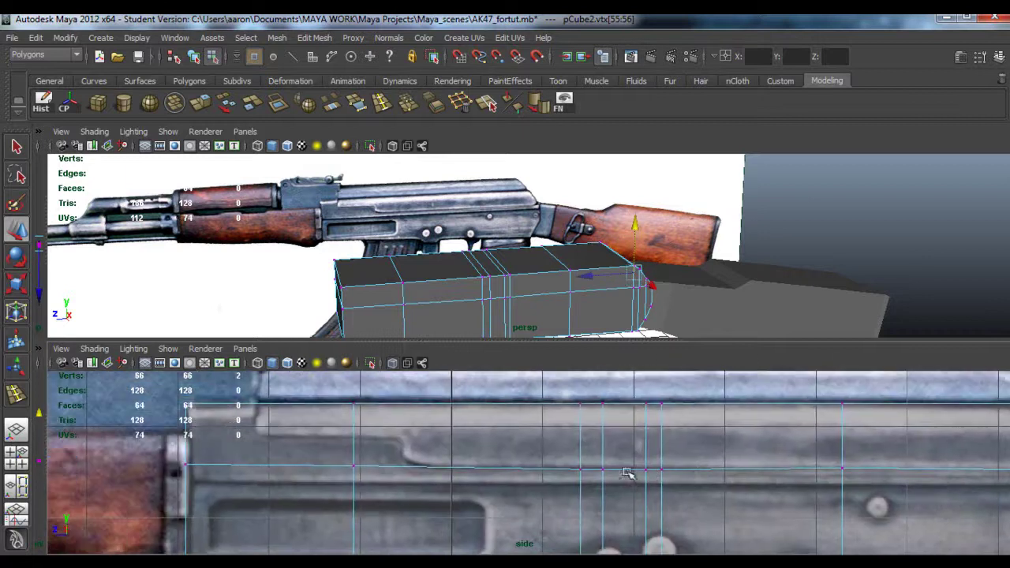
Raise the front-end loop vertices to level the receiver's top line.
{"action": "left_click", "coordinate": [359, 473]}
{"action": "left_click_drag", "start_coordinate": [354, 425], "coordinate": [356, 392]}
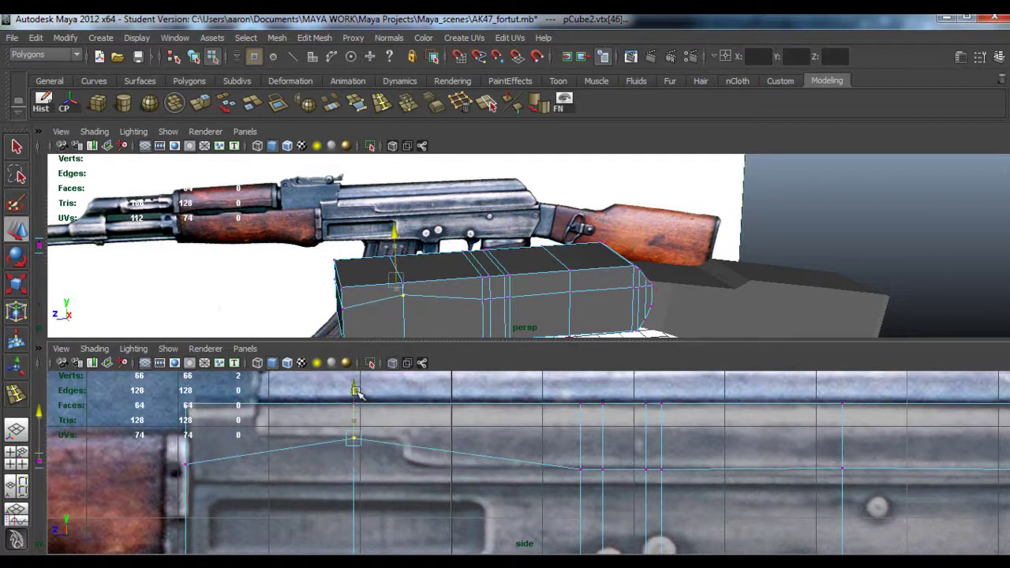
{"action": "mouse_move", "coordinate": [170, 472]}
{"action": "left_mouse_down"}
{"action": "mouse_move", "coordinate": [199, 450]}
{"action": "mouse_move", "coordinate": [199, 397]}
{"action": "left_mouse_up"}
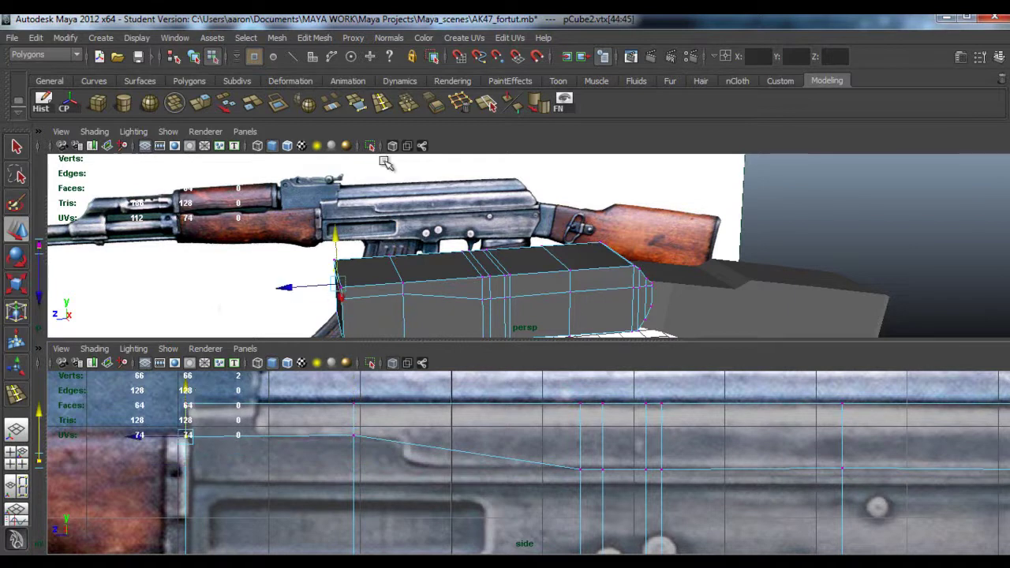
Insert a vertical edge loop near the front and adjust its vertices down and rearward.
{"action": "left_click", "coordinate": [382, 109]}
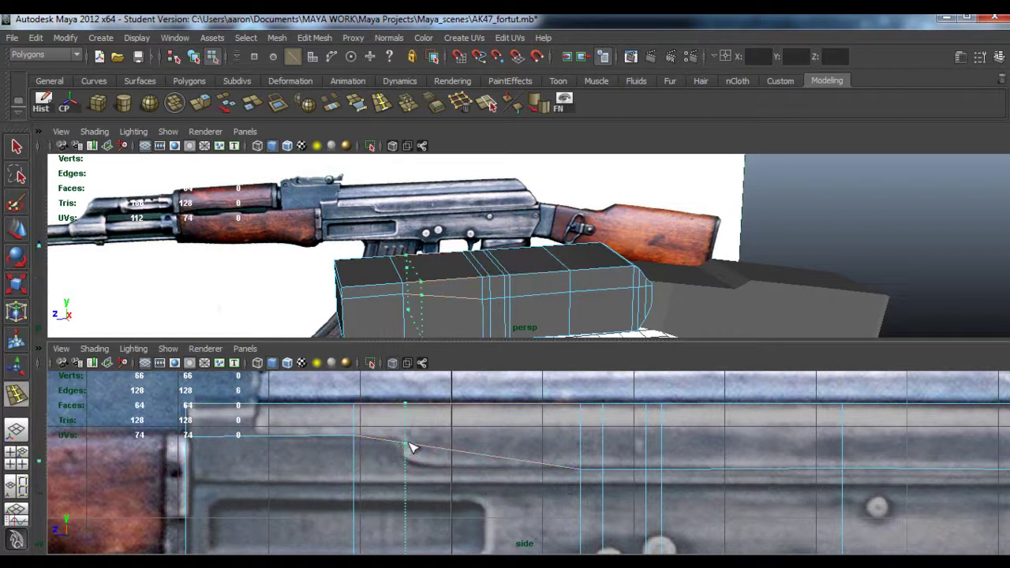
{"action": "left_click_drag", "start_coordinate": [404, 447], "coordinate": [407, 445]}
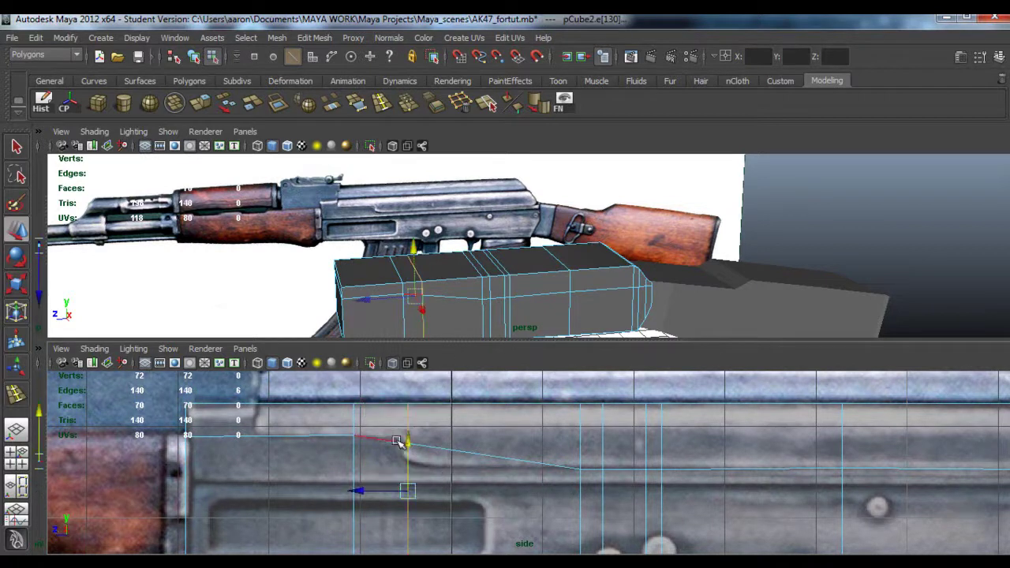
{"action": "mouse_move", "coordinate": [401, 319]}
{"action": "right_mouse_down"}
{"action": "mouse_move", "coordinate": [357, 357]}
{"action": "mouse_move", "coordinate": [362, 276]}
{"action": "right_mouse_up"}
{"action": "left_click_drag", "start_coordinate": [444, 429], "coordinate": [379, 459]}
{"action": "left_click_drag", "start_coordinate": [409, 395], "coordinate": [417, 410]}
{"action": "left_click_drag", "start_coordinate": [360, 433], "coordinate": [365, 433]}
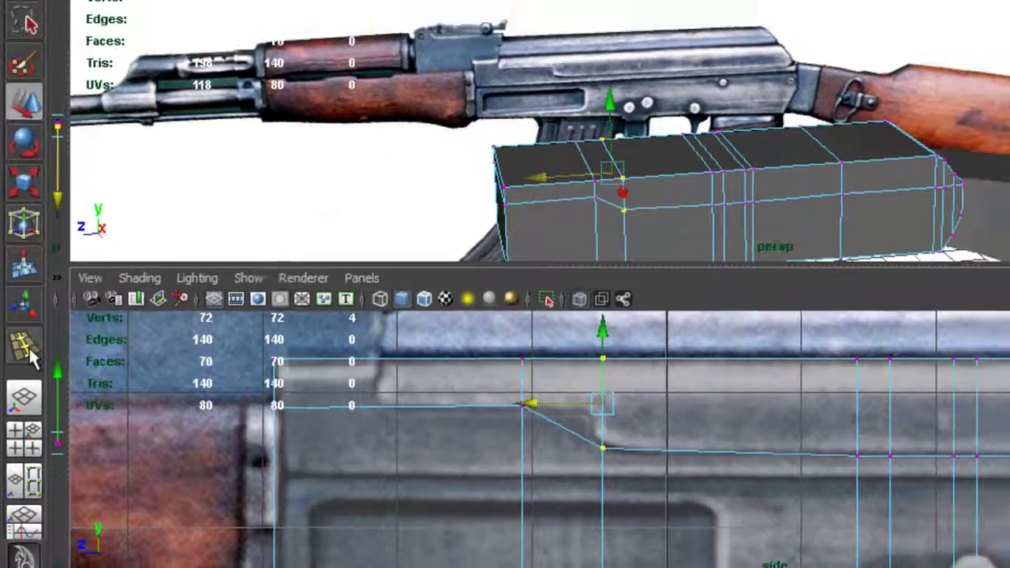
Add another cross edge loop and raise its vertex to the reference's step.
{"action": "mouse_move", "coordinate": [389, 427]}
{"action": "right_mouse_down", "text": "shift"}
{"action": "mouse_move", "coordinate": [420, 405]}
{"action": "mouse_move", "coordinate": [404, 399]}
{"action": "right_mouse_up", "text": "shift"}
{"action": "left_click", "coordinate": [402, 410]}
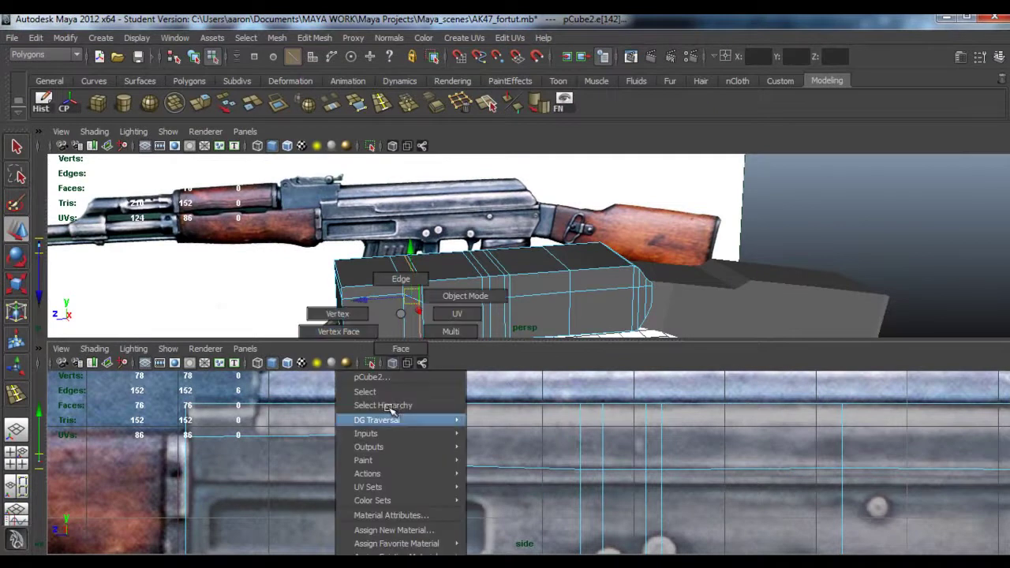
{"action": "right_click_drag", "start_coordinate": [352, 365], "coordinate": [351, 348]}
{"action": "left_click_drag", "start_coordinate": [394, 461], "coordinate": [404, 467]}
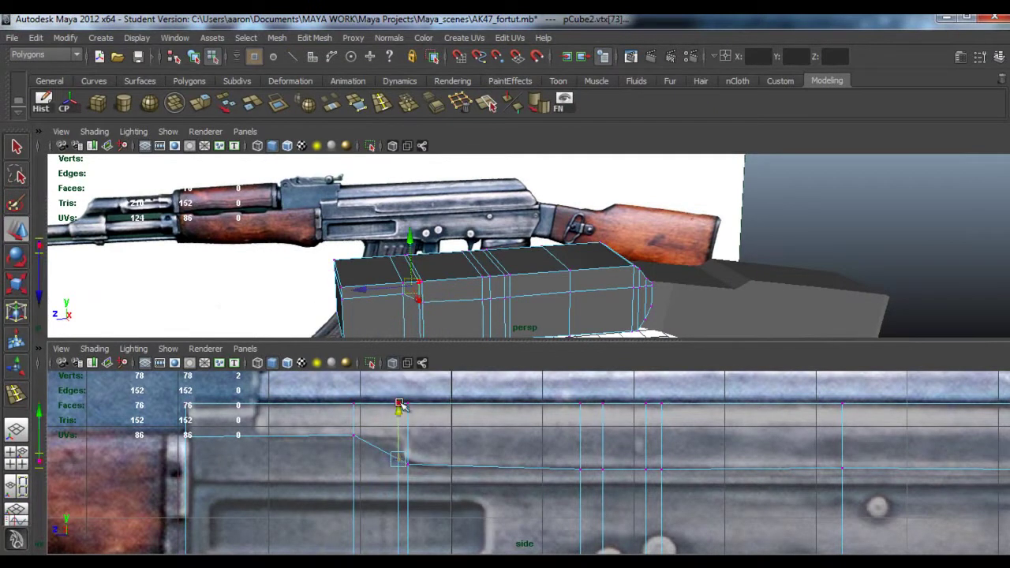
{"action": "left_click_drag", "start_coordinate": [400, 412], "coordinate": [401, 393]}
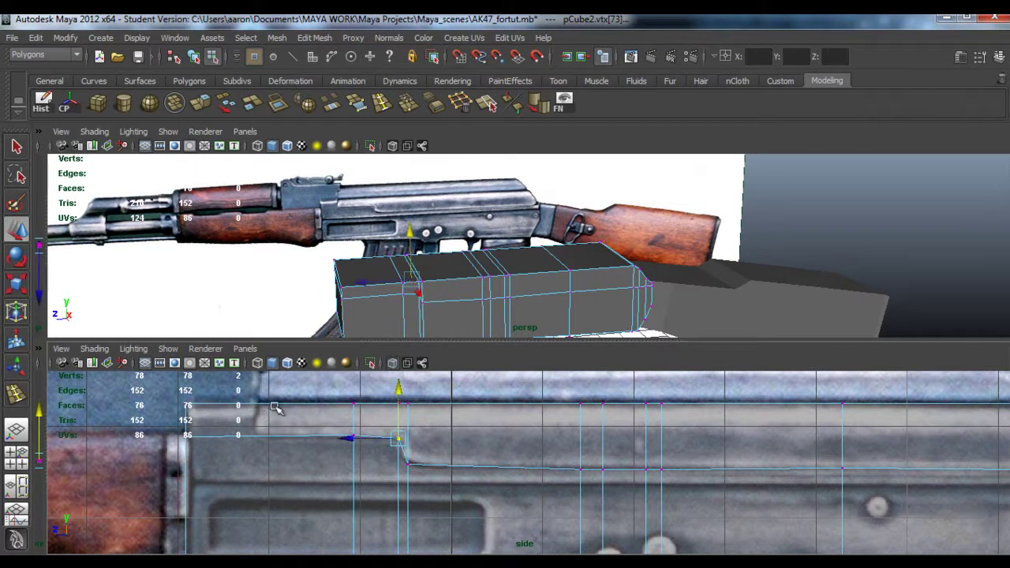
Add an edge loop near the receiver's left end and select its top vertices.
{"action": "left_click", "coordinate": [17, 394]}
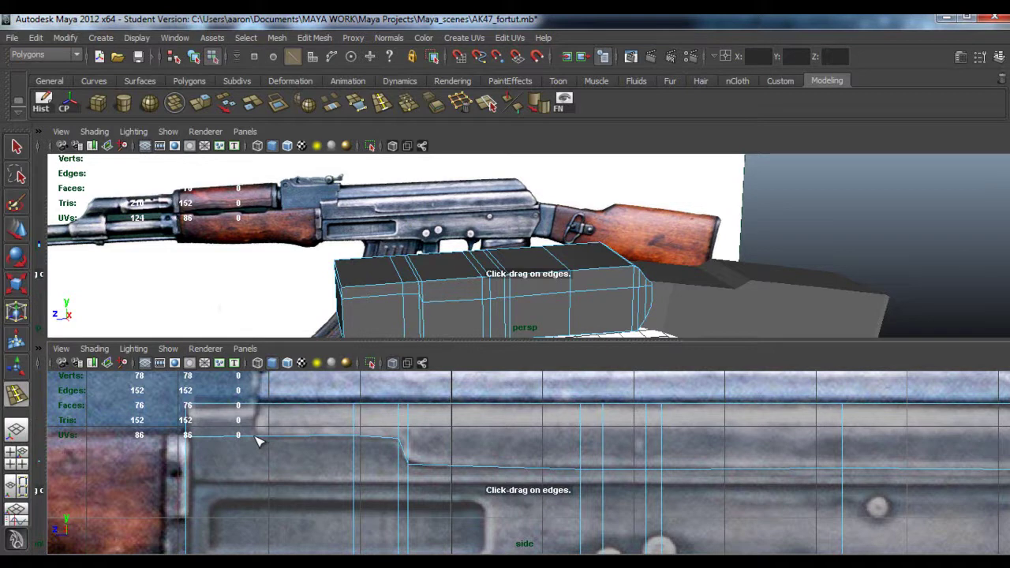
{"action": "left_click", "coordinate": [265, 440]}
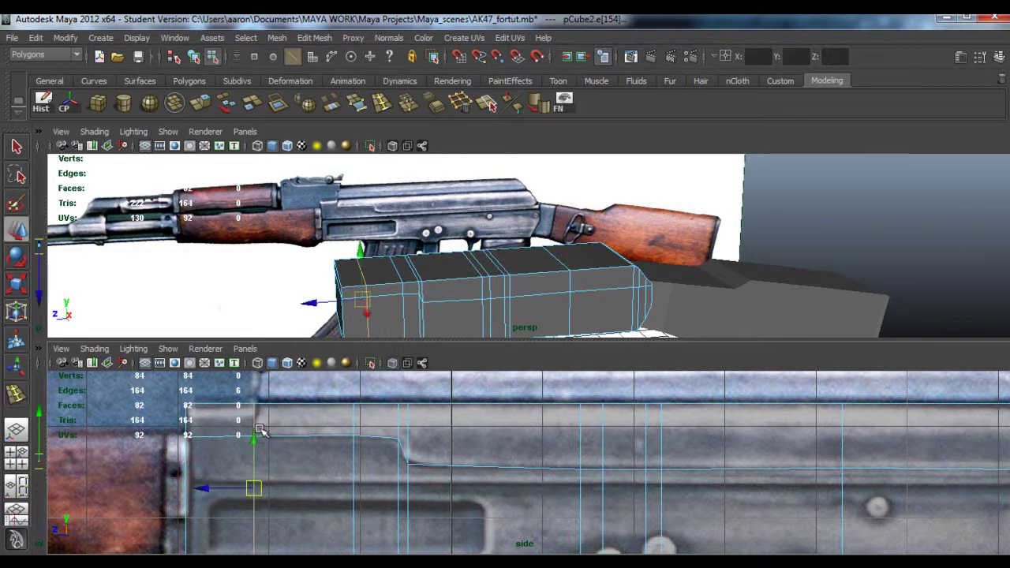
{"action": "right_click_drag", "start_coordinate": [257, 425], "coordinate": [243, 426]}
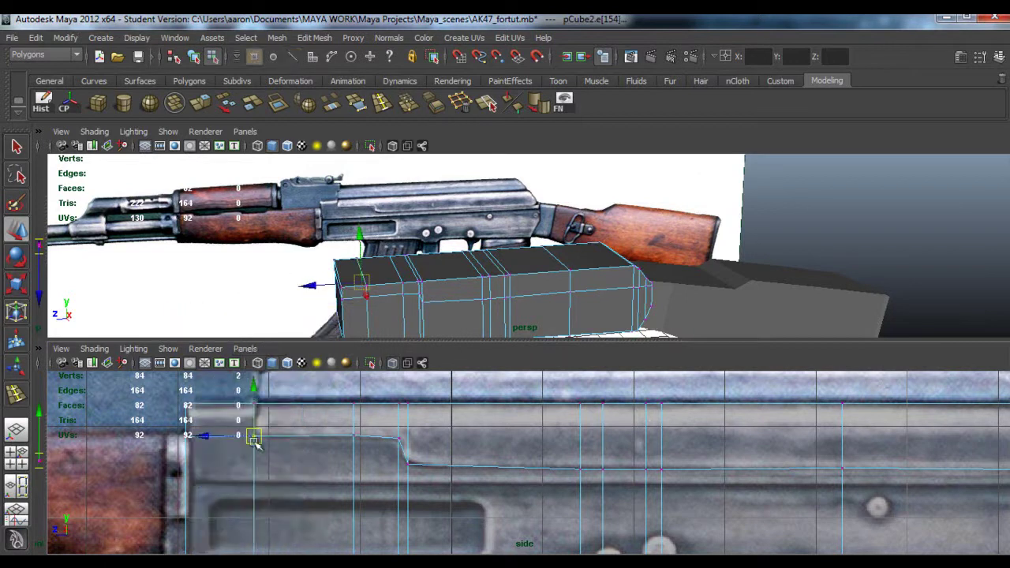
{"action": "left_click_drag", "start_coordinate": [268, 450], "coordinate": [218, 426]}
{"action": "left_click_drag", "start_coordinate": [231, 388], "coordinate": [276, 419]}
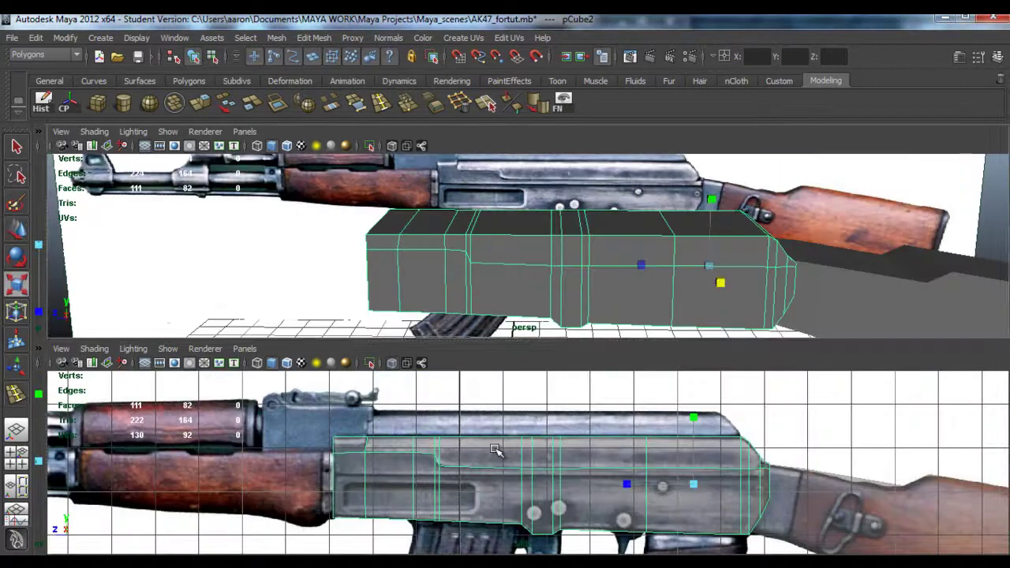
Select the top strip of receiver faces and frame them in view.
{"action": "right_click_drag", "start_coordinate": [491, 309], "coordinate": [468, 360]}
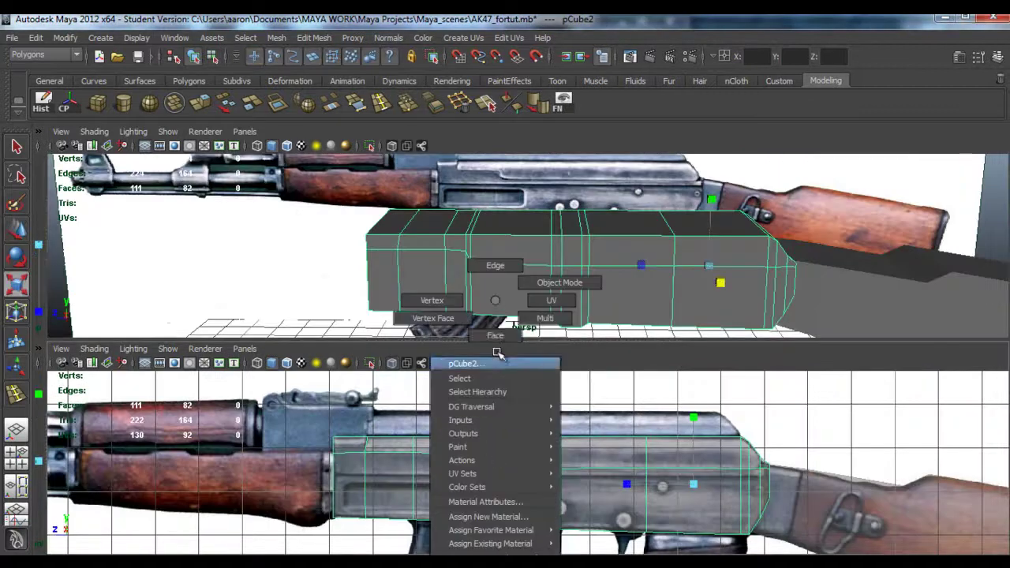
{"action": "scroll", "coordinate": [399, 440], "scroll_direction": "up", "scroll_amount": 1}
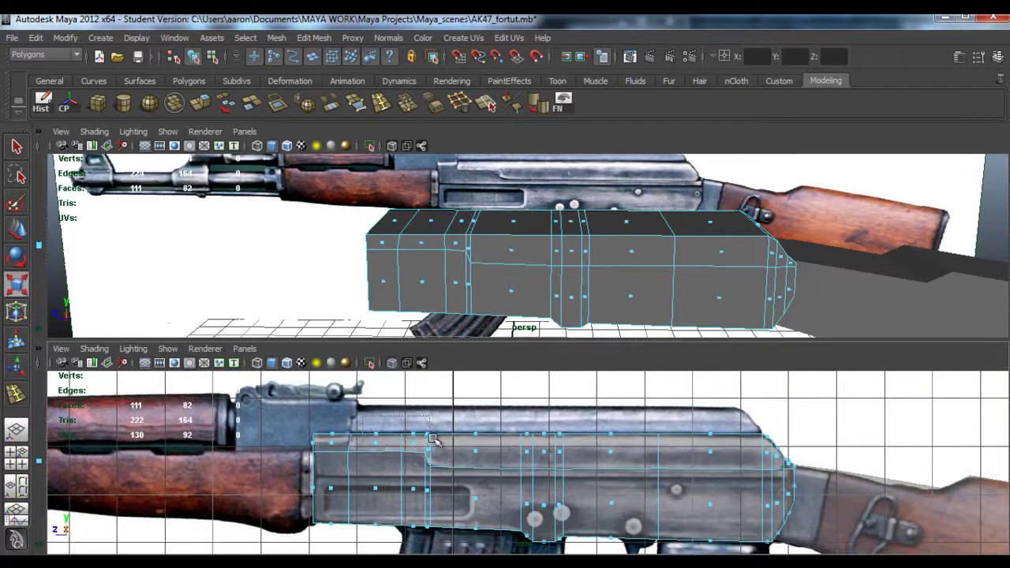
{"action": "left_click_drag", "start_coordinate": [434, 440], "coordinate": [453, 454]}
{"action": "left_click_drag", "start_coordinate": [466, 421], "coordinate": [795, 469]}
{"action": "key", "text": "f"}
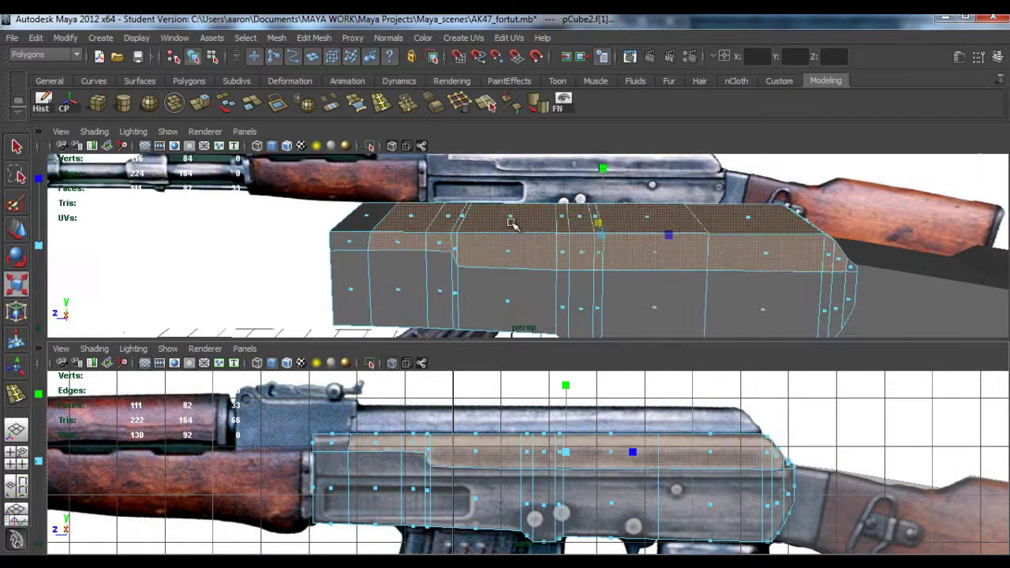
{"action": "mouse_move", "coordinate": [512, 225]}
{"action": "left_mouse_down", "text": "alt"}
{"action": "mouse_move", "coordinate": [553, 237]}
{"action": "mouse_move", "coordinate": [518, 253]}
{"action": "left_mouse_up", "text": "alt"}
Extrude the top faces, scale them narrower and shift them into a stepped ridge.
{"action": "key", "text": "ctrl+e"}
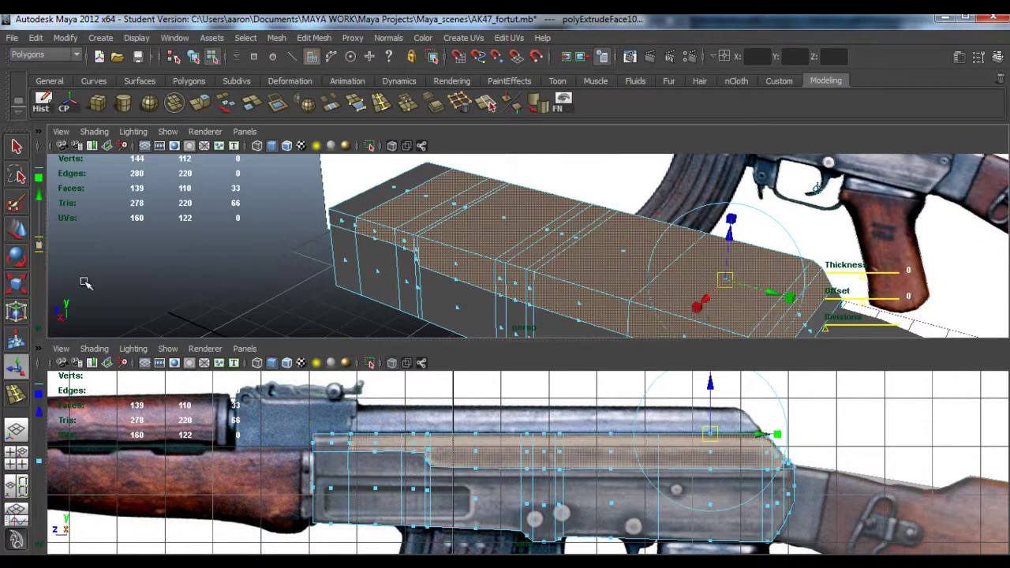
{"action": "left_click", "coordinate": [24, 287]}
{"action": "left_click_drag", "start_coordinate": [617, 233], "coordinate": [608, 232]}
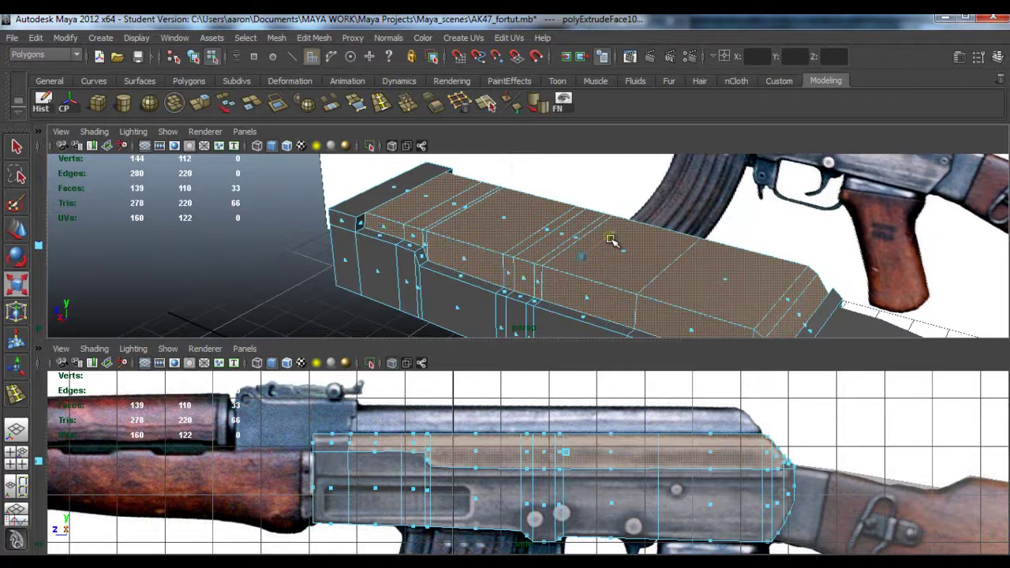
{"action": "key", "text": "w"}
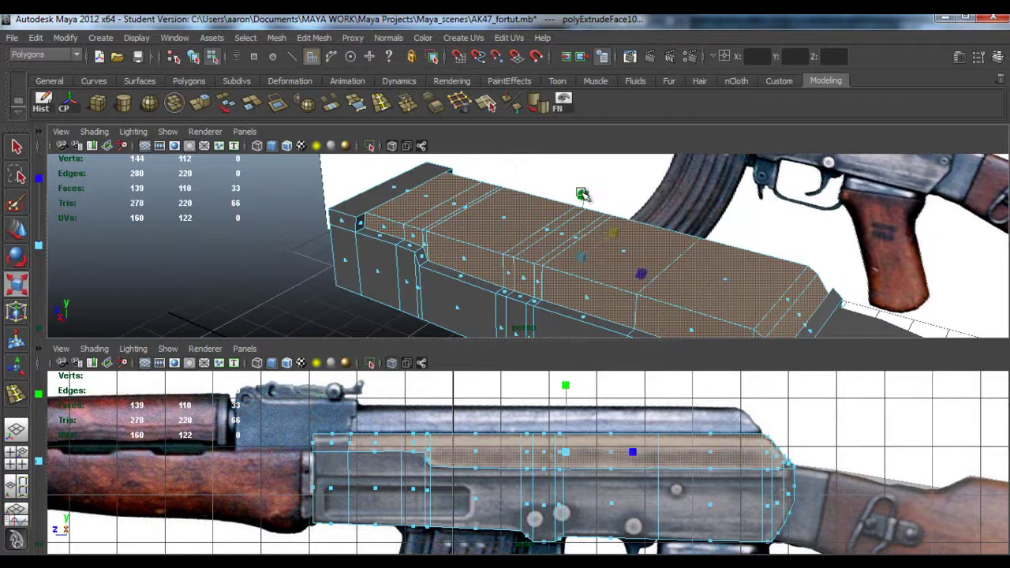
{"action": "left_click_drag", "start_coordinate": [582, 194], "coordinate": [368, 169]}
{"action": "key", "text": "r"}
{"action": "scroll", "coordinate": [373, 198], "scroll_direction": "down", "scroll_amount": 5}
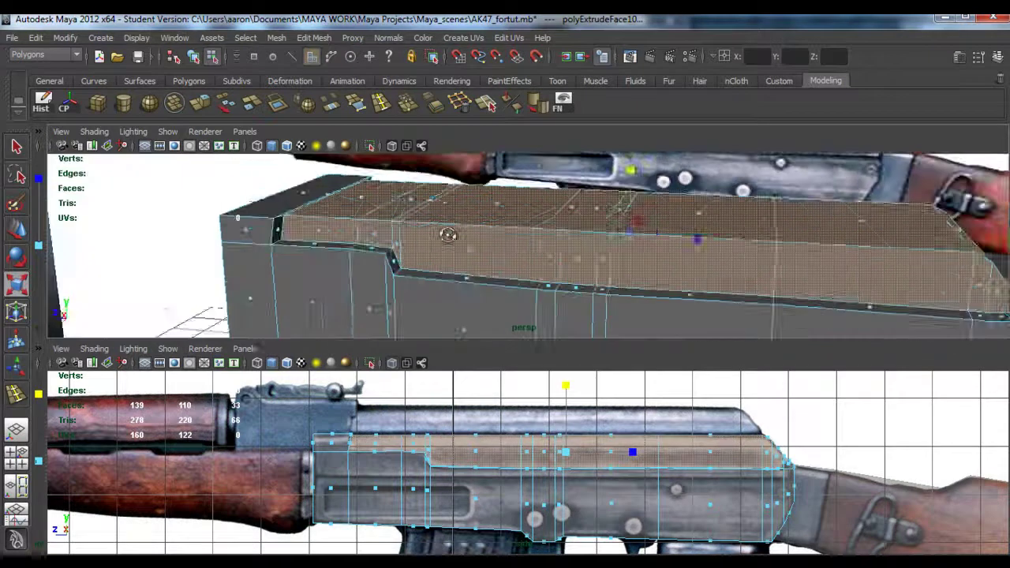
{"action": "scroll", "coordinate": [462, 274], "scroll_direction": "down", "scroll_amount": 5}
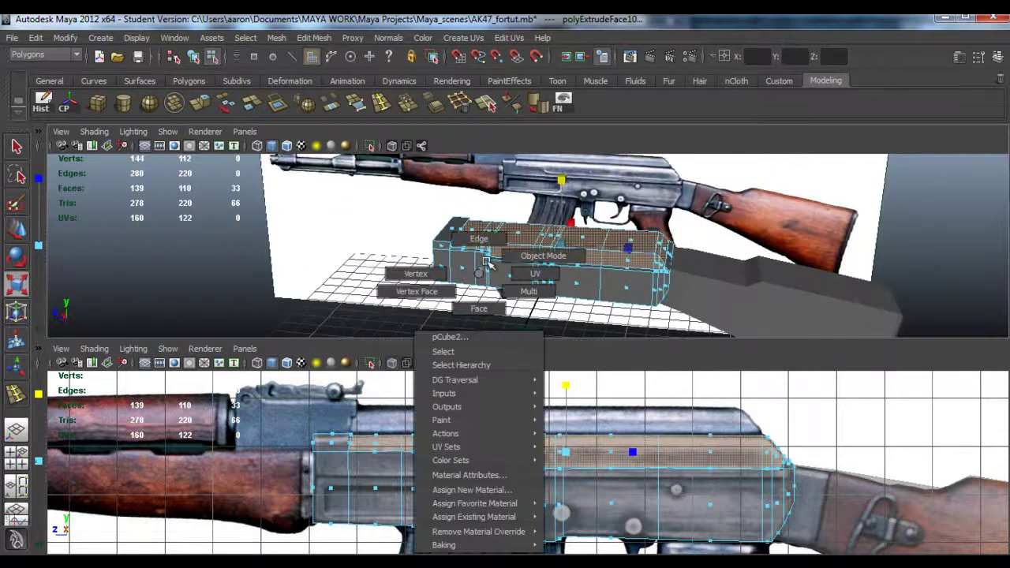
Insert a lengthwise edge loop along the whole receiver mesh.
{"action": "right_click_drag", "start_coordinate": [462, 274], "coordinate": [462, 253]}
{"action": "left_click", "coordinate": [534, 227]}
{"action": "left_click_drag", "start_coordinate": [534, 227], "coordinate": [505, 260], "text": "alt"}
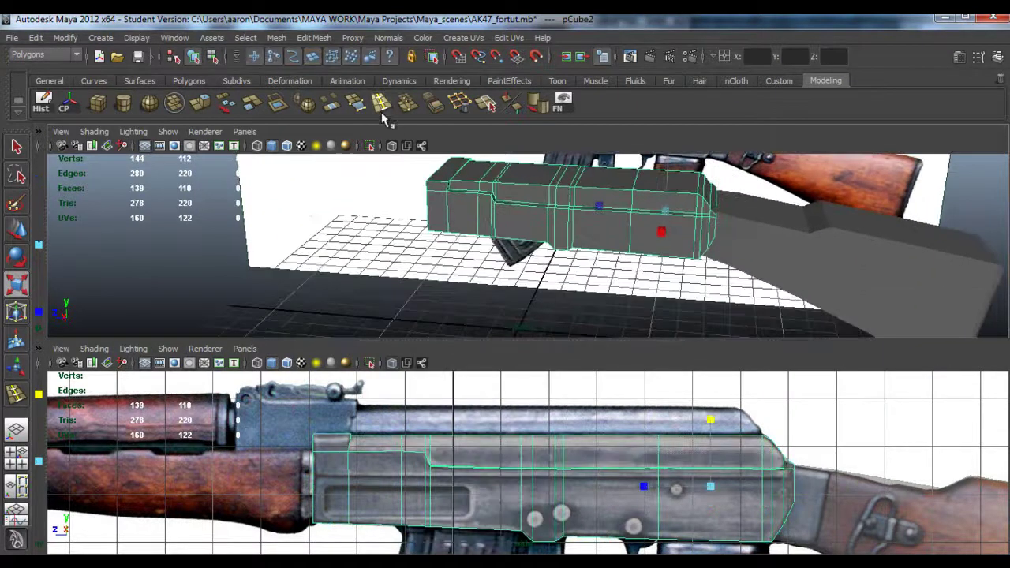
{"action": "right_click_drag", "start_coordinate": [505, 261], "coordinate": [474, 285], "text": "shift"}
{"action": "scroll", "coordinate": [396, 467], "scroll_direction": "up", "scroll_amount": 2}
{"action": "left_click", "coordinate": [246, 485]}
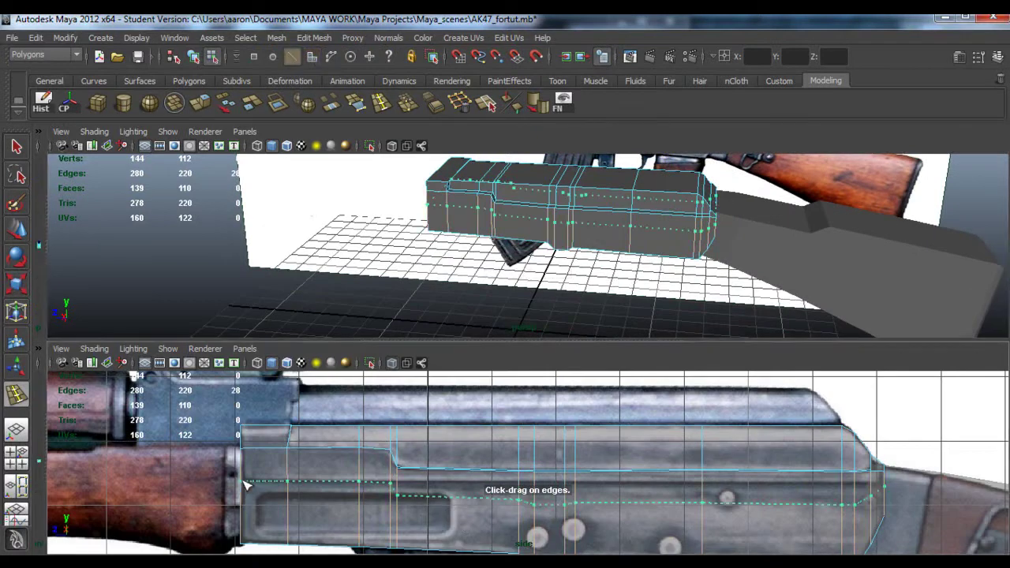
{"action": "scroll", "coordinate": [315, 510], "scroll_direction": "up", "scroll_amount": 2}
Raise the new loop's front vertices to straighten the lower line against the reference.
{"action": "middle_click_drag", "start_coordinate": [336, 500], "coordinate": [366, 447], "text": "alt"}
{"action": "key", "text": "w"}
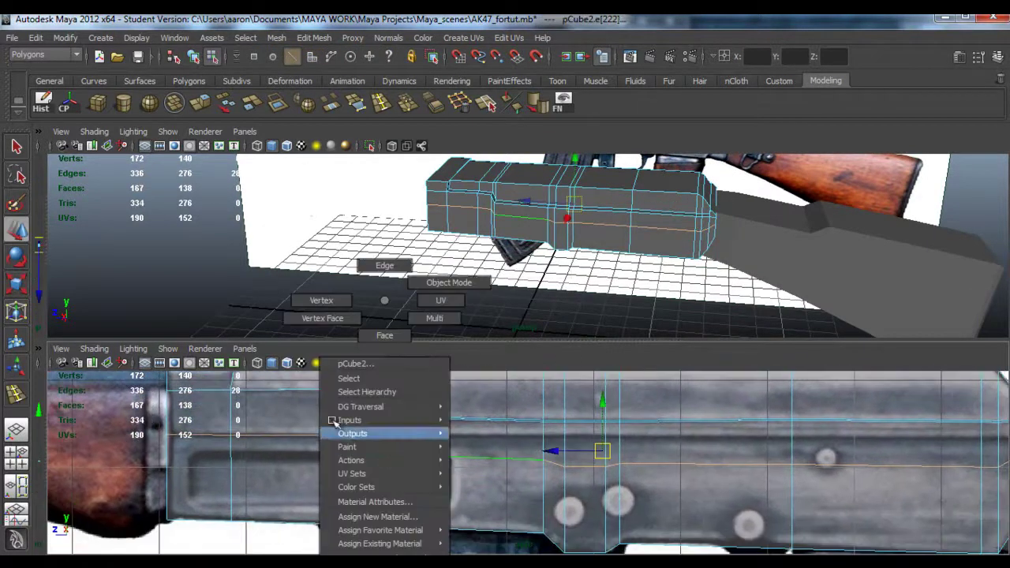
{"action": "right_click_drag", "start_coordinate": [379, 300], "coordinate": [375, 458]}
{"action": "left_click", "coordinate": [375, 458]}
{"action": "left_click_drag", "start_coordinate": [379, 404], "coordinate": [384, 387]}
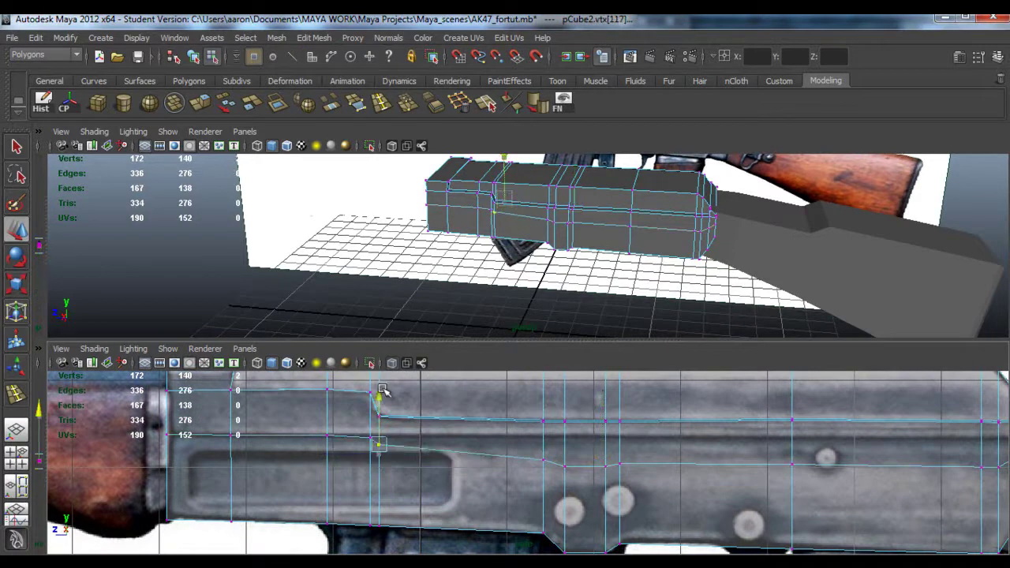
{"action": "left_click_drag", "start_coordinate": [523, 449], "coordinate": [590, 477]}
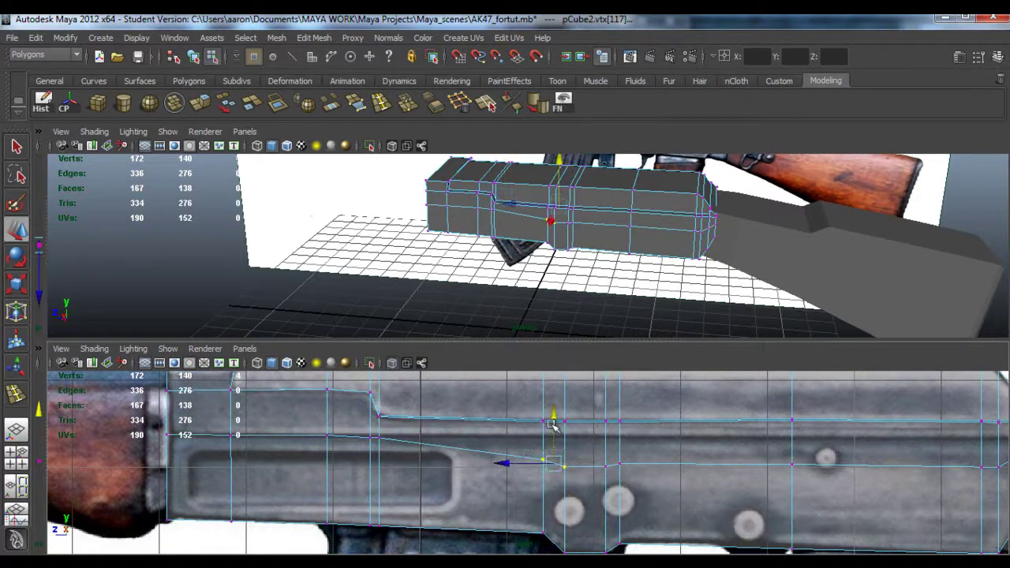
{"action": "mouse_move", "coordinate": [554, 412]}
{"action": "left_mouse_down"}
{"action": "mouse_move", "coordinate": [555, 388]}
{"action": "mouse_move", "coordinate": [564, 392]}
{"action": "left_mouse_up"}
{"action": "left_click", "coordinate": [564, 442]}
{"action": "left_click_drag", "start_coordinate": [604, 453], "coordinate": [632, 477]}
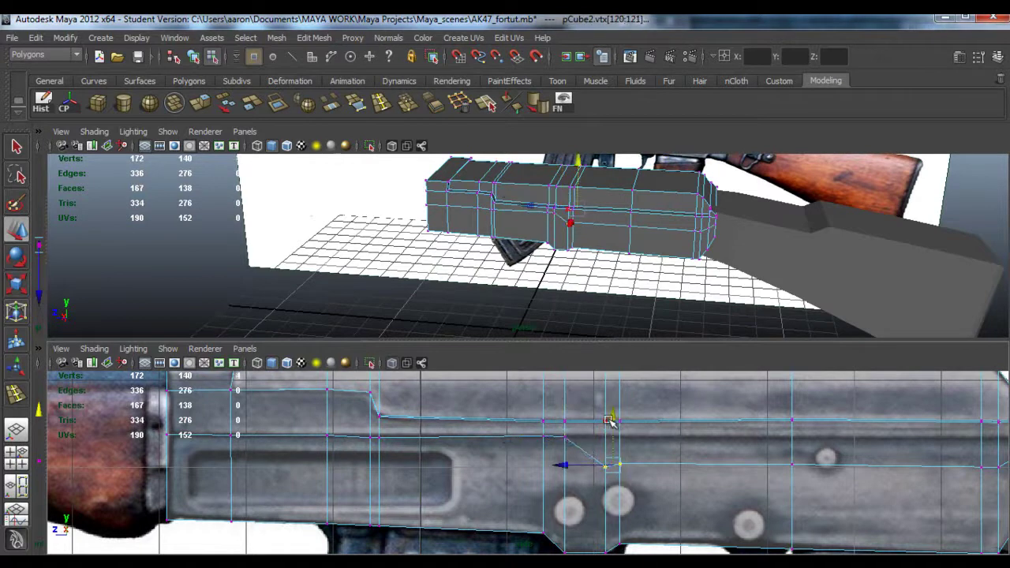
{"action": "left_click_drag", "start_coordinate": [614, 419], "coordinate": [615, 387]}
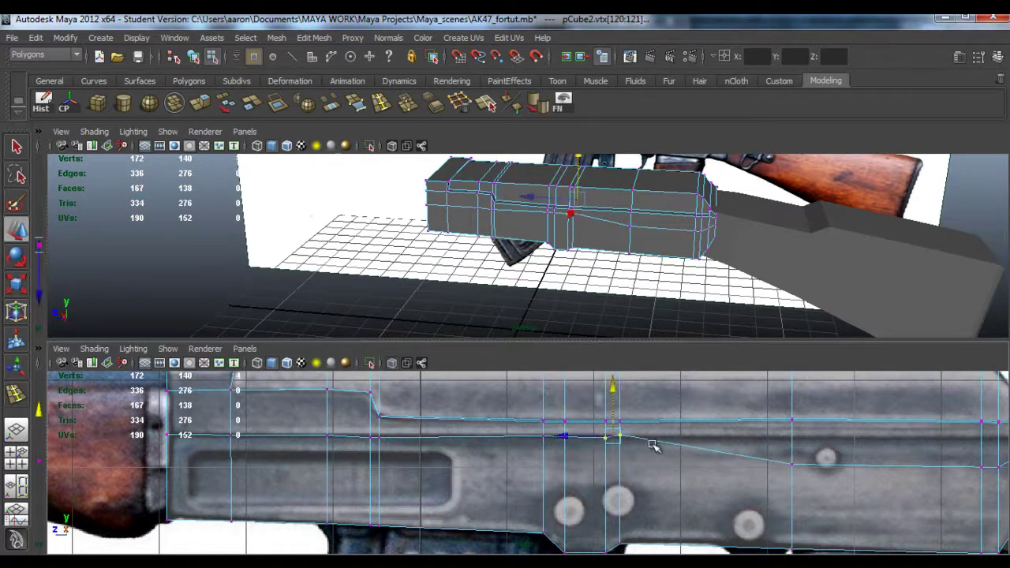
{"action": "left_click", "coordinate": [616, 436]}
{"action": "left_click_drag", "start_coordinate": [613, 435], "coordinate": [621, 438]}
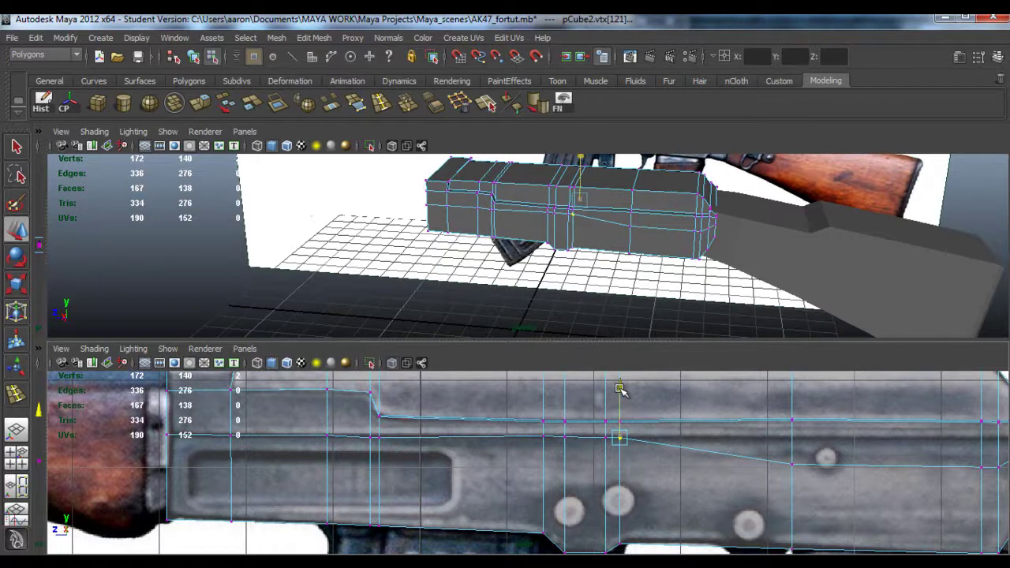
Raise the loop vertices toward the stock-side end to match the outline, then return to object mode.
{"action": "middle_click_drag", "start_coordinate": [672, 460], "coordinate": [563, 457], "text": "alt"}
{"action": "left_click_drag", "start_coordinate": [698, 463], "coordinate": [686, 460]}
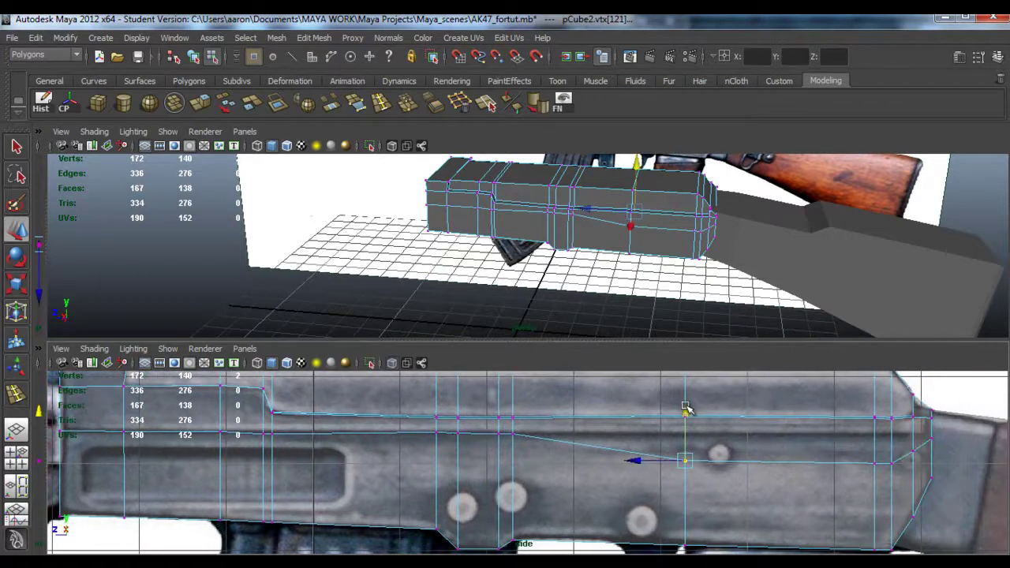
{"action": "left_click_drag", "start_coordinate": [687, 405], "coordinate": [687, 379]}
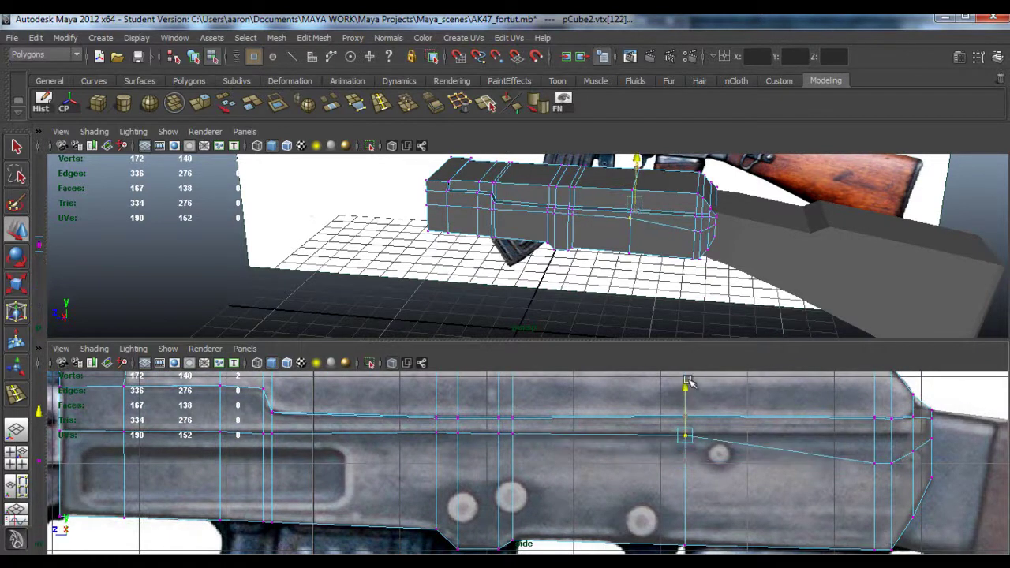
{"action": "middle_click_drag", "start_coordinate": [765, 461], "coordinate": [610, 470], "text": "alt"}
{"action": "left_click_drag", "start_coordinate": [704, 464], "coordinate": [734, 480]}
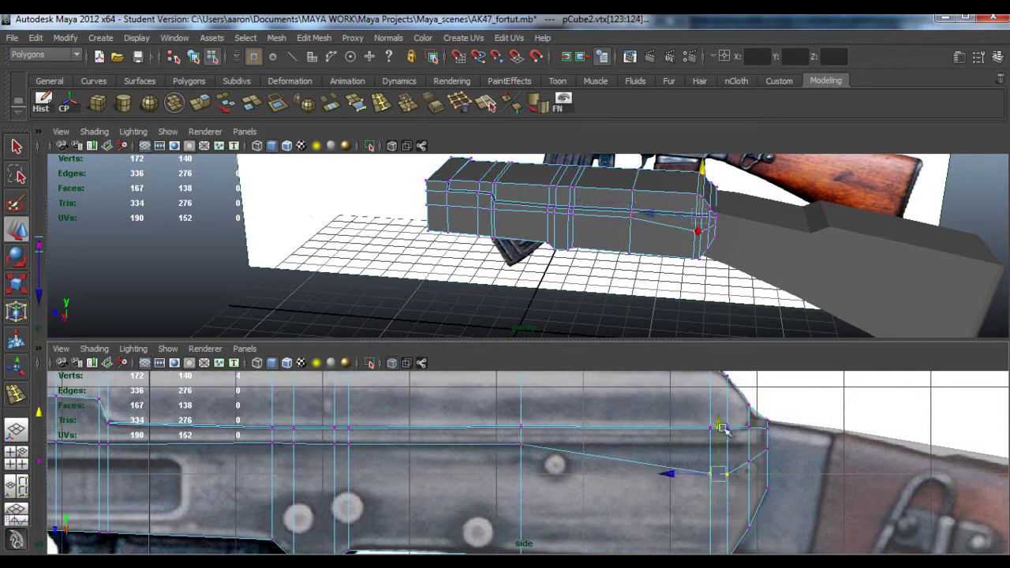
{"action": "left_click_drag", "start_coordinate": [719, 442], "coordinate": [719, 415]}
{"action": "left_click_drag", "start_coordinate": [741, 460], "coordinate": [756, 438]}
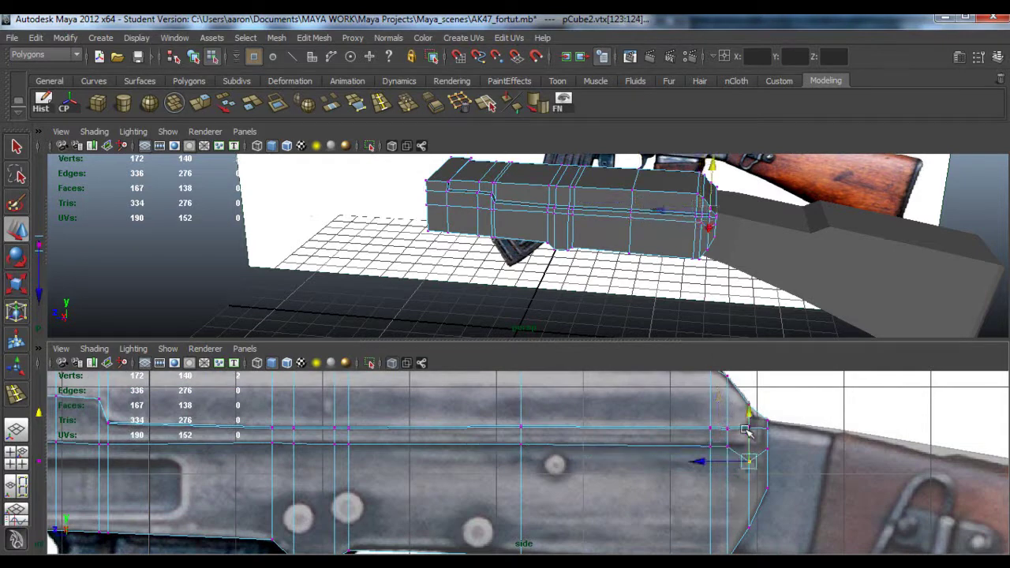
{"action": "left_click", "coordinate": [748, 397]}
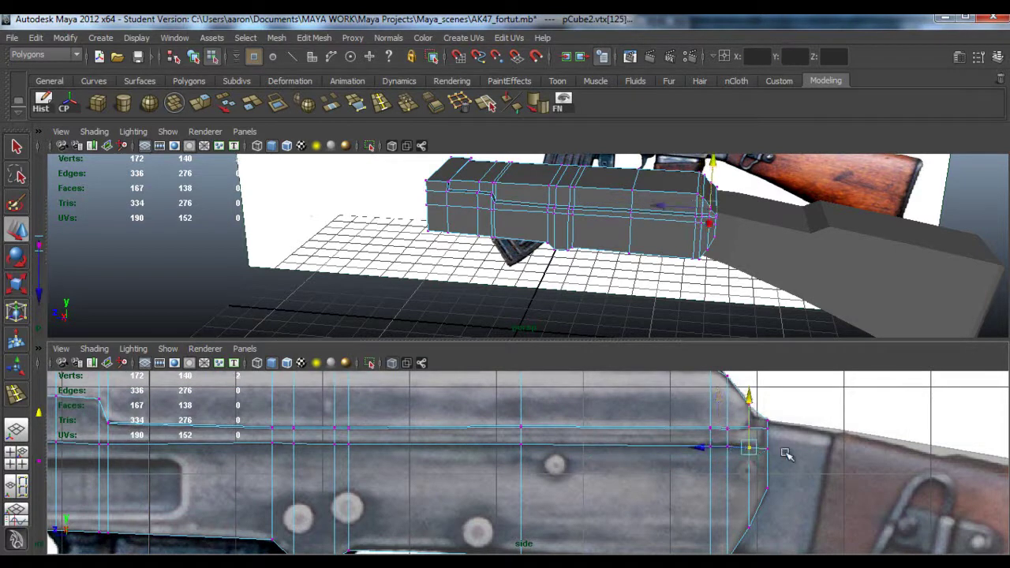
{"action": "left_click_drag", "start_coordinate": [698, 435], "coordinate": [737, 457]}
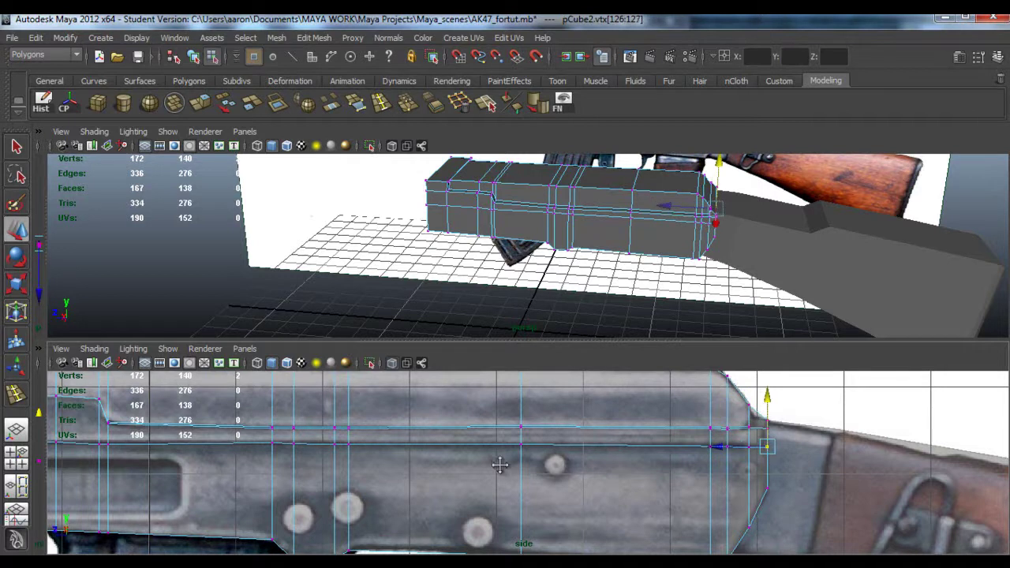
{"action": "mouse_move", "coordinate": [497, 464]}
{"action": "middle_mouse_down", "text": "alt"}
{"action": "mouse_move", "coordinate": [786, 429]}
{"action": "mouse_move", "coordinate": [851, 459]}
{"action": "middle_mouse_up", "text": "alt"}
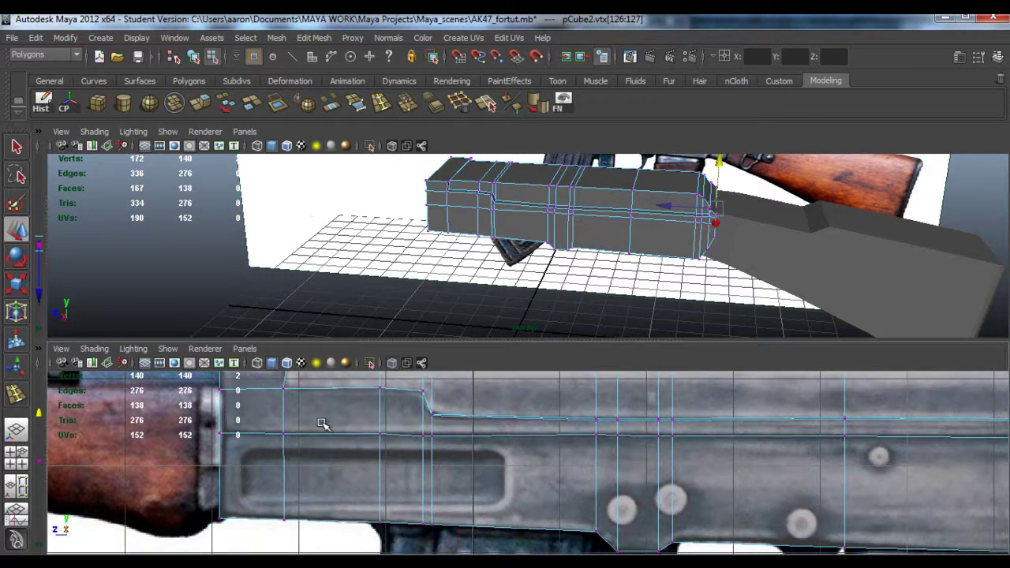
{"action": "right_click_drag", "start_coordinate": [324, 312], "coordinate": [326, 336]}
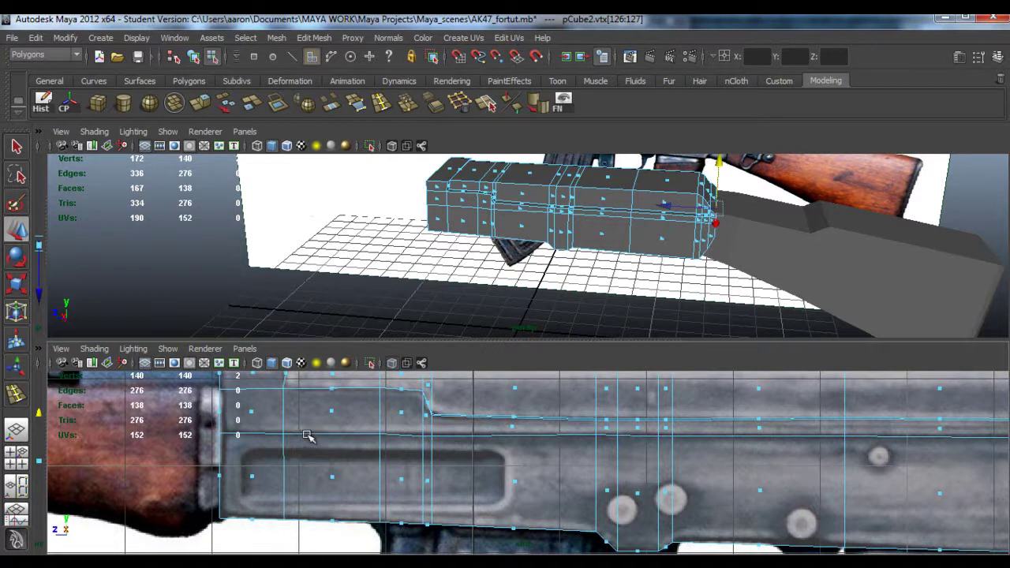
{"action": "right_click_drag", "start_coordinate": [306, 301], "coordinate": [359, 289]}
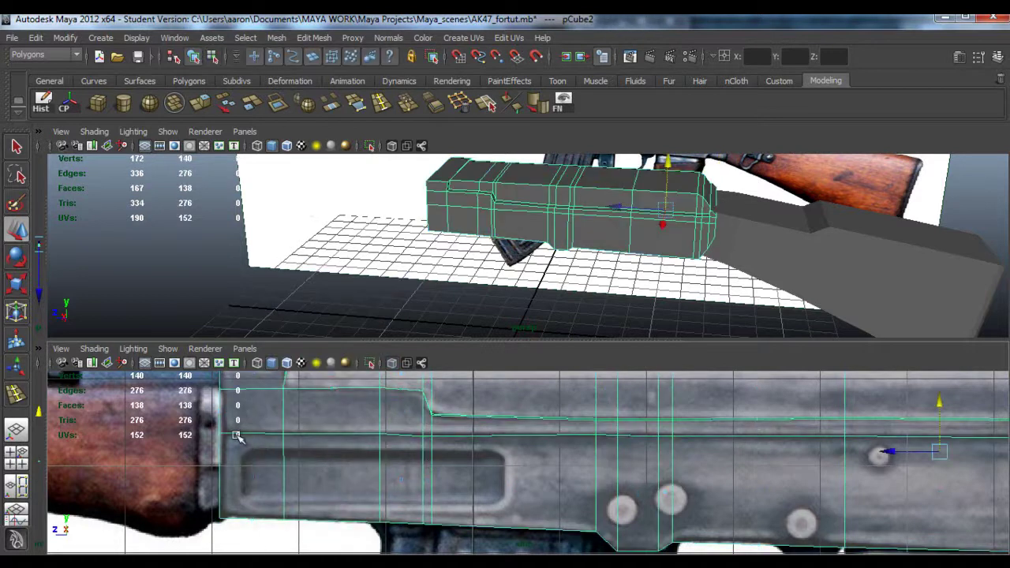
Add a cross-section edge loop through the receiver.
{"action": "left_click", "coordinate": [19, 392]}
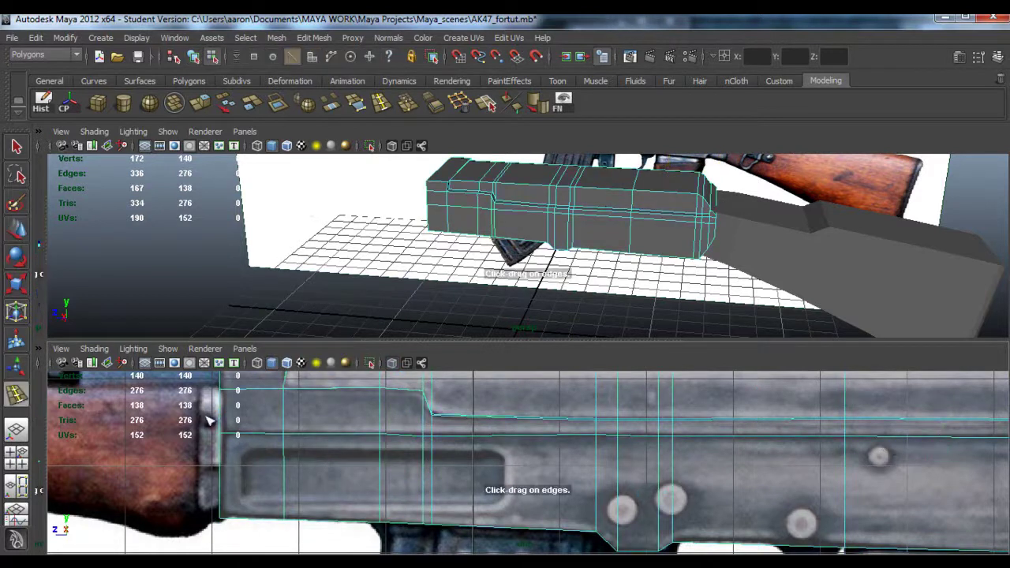
{"action": "left_click_drag", "start_coordinate": [222, 454], "coordinate": [223, 452]}
{"action": "left_click_drag", "start_coordinate": [222, 502], "coordinate": [224, 510]}
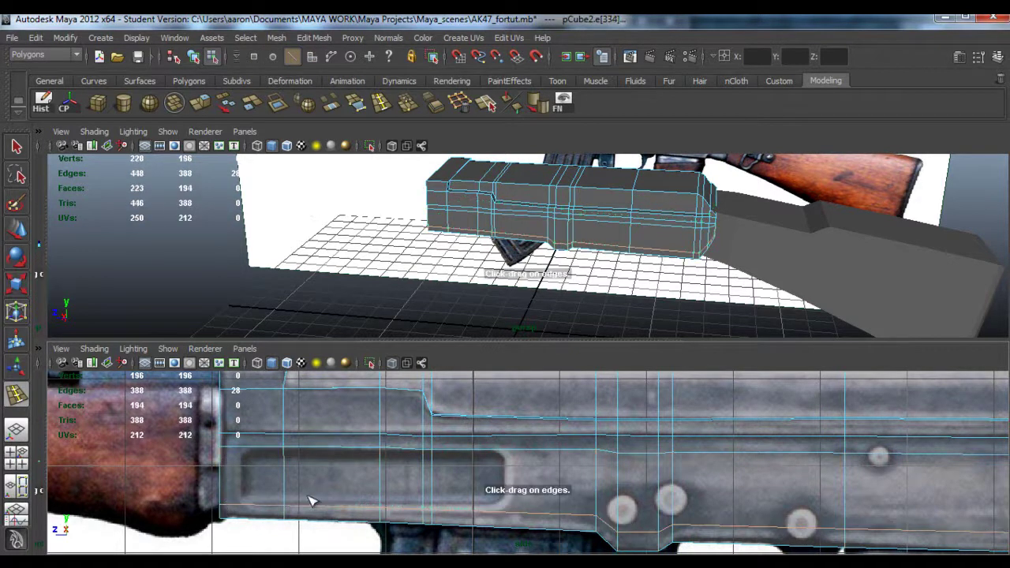
Raise the new loop's vertices to the slot edges shown in the reference.
{"action": "right_click_drag", "start_coordinate": [592, 332], "coordinate": [545, 319]}
{"action": "key", "text": "w"}
{"action": "left_click", "coordinate": [594, 514]}
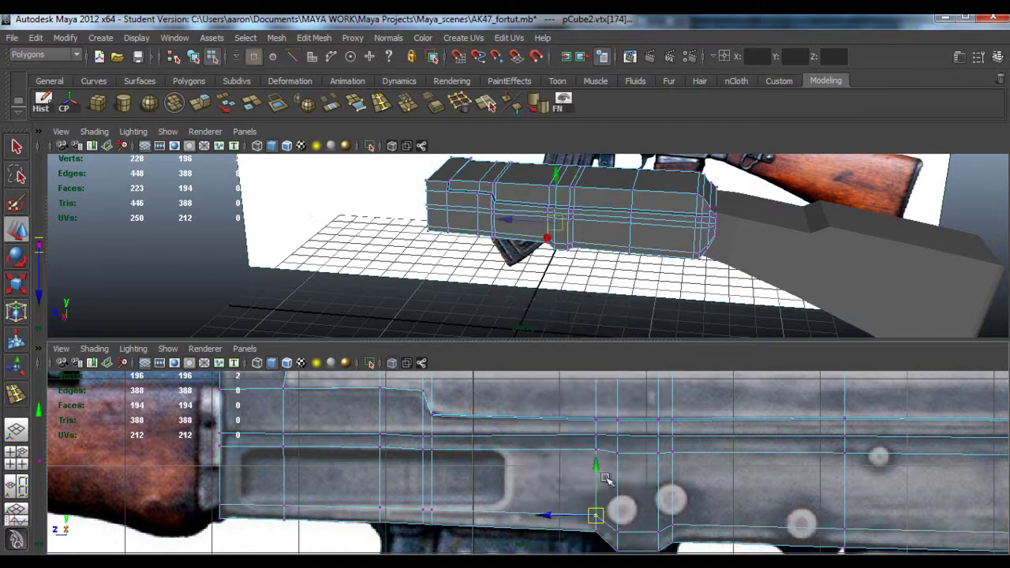
{"action": "left_click_drag", "start_coordinate": [600, 468], "coordinate": [598, 462]}
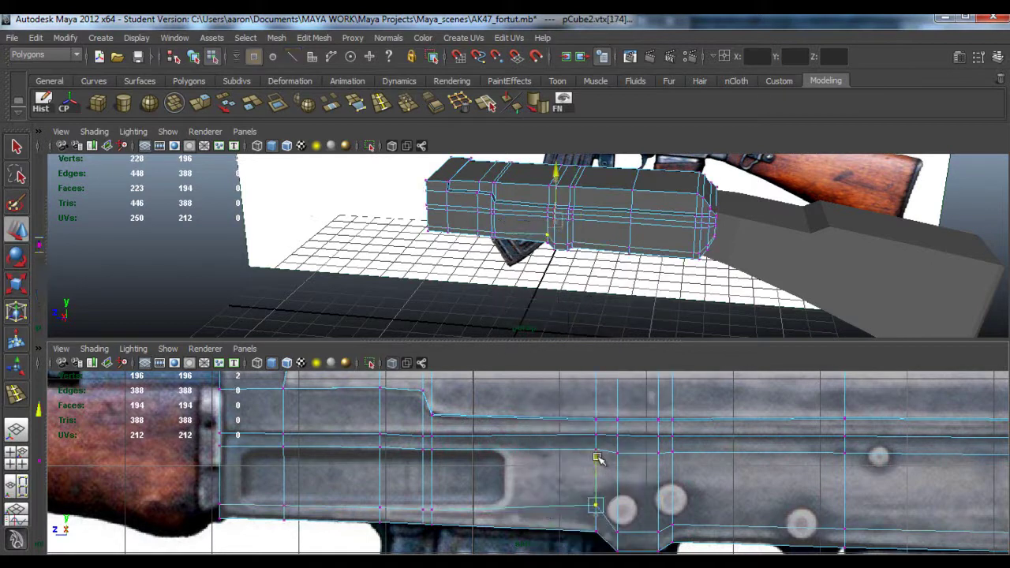
{"action": "left_click", "coordinate": [423, 509]}
{"action": "mouse_move", "coordinate": [423, 469]}
{"action": "left_mouse_down"}
{"action": "mouse_move", "coordinate": [424, 460]}
{"action": "mouse_move", "coordinate": [382, 456]}
{"action": "left_mouse_up"}
{"action": "left_click", "coordinate": [384, 514]}
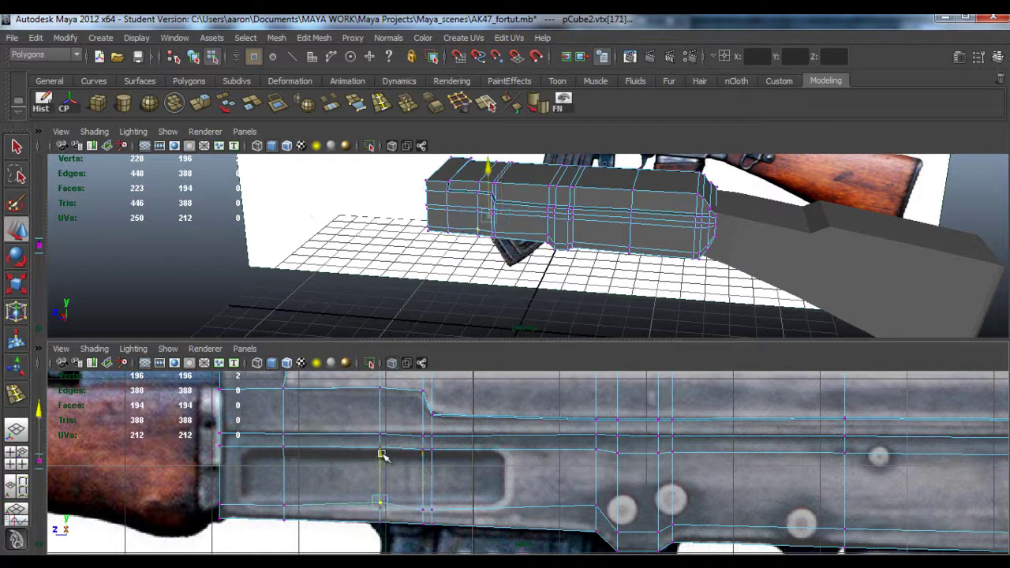
{"action": "left_click_drag", "start_coordinate": [415, 521], "coordinate": [438, 446]}
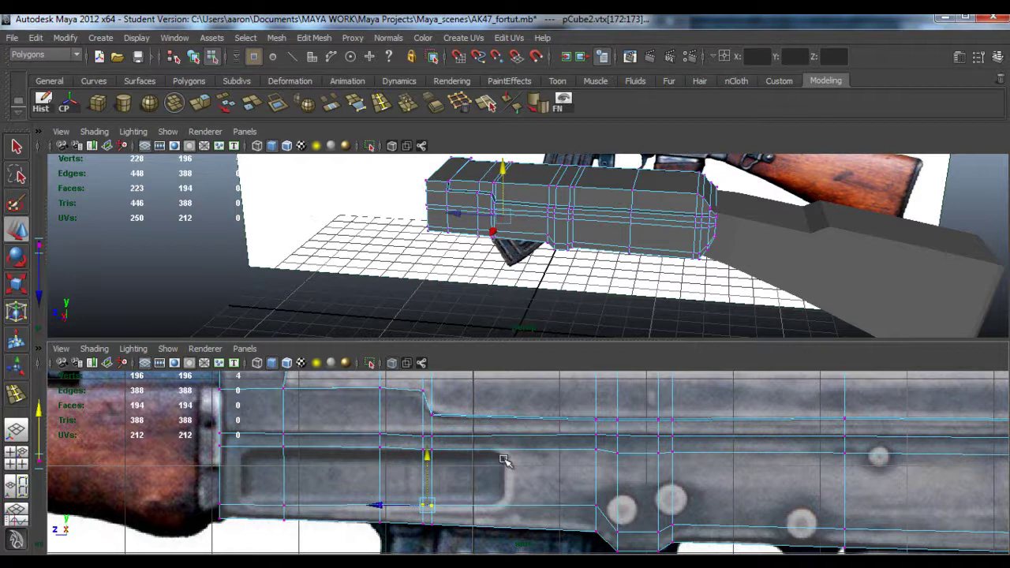
Add another edge loop near the receiver's rear and switch to face selection.
{"action": "left_click", "coordinate": [15, 395]}
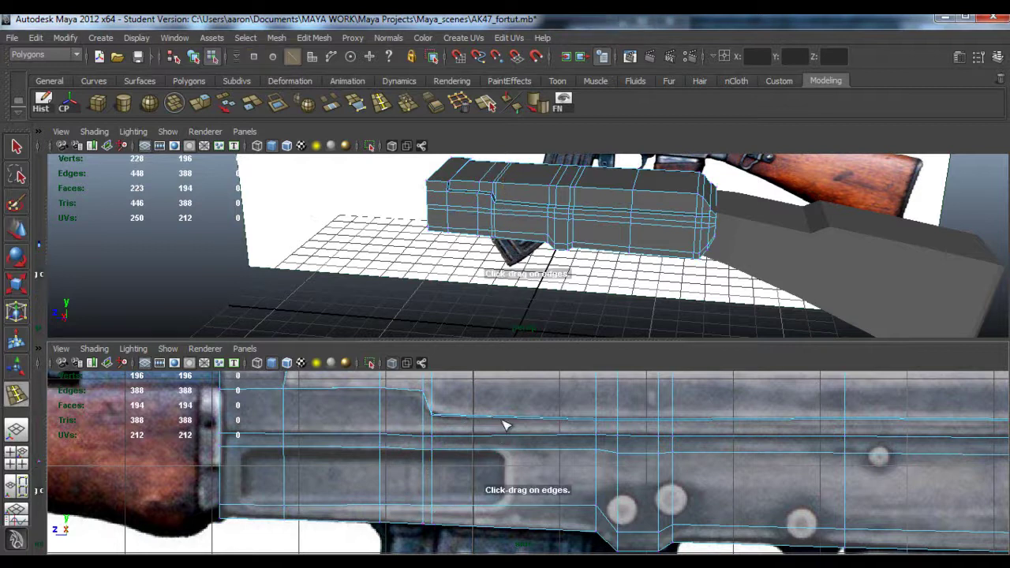
{"action": "left_click_drag", "start_coordinate": [504, 422], "coordinate": [505, 421]}
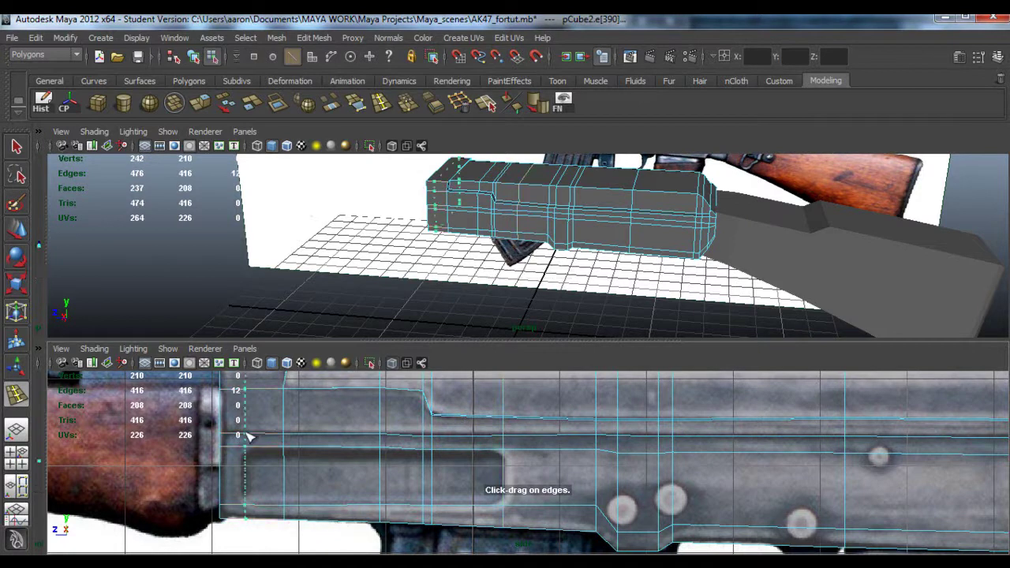
{"action": "left_click_drag", "start_coordinate": [246, 438], "coordinate": [257, 438]}
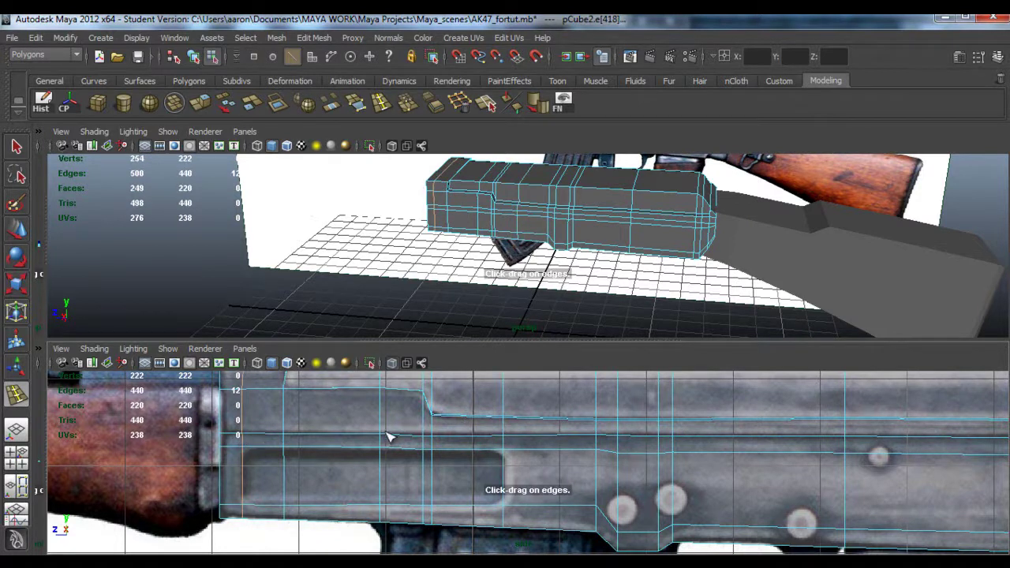
{"action": "key", "text": "w"}
{"action": "right_click_drag", "start_coordinate": [353, 422], "coordinate": [275, 430]}
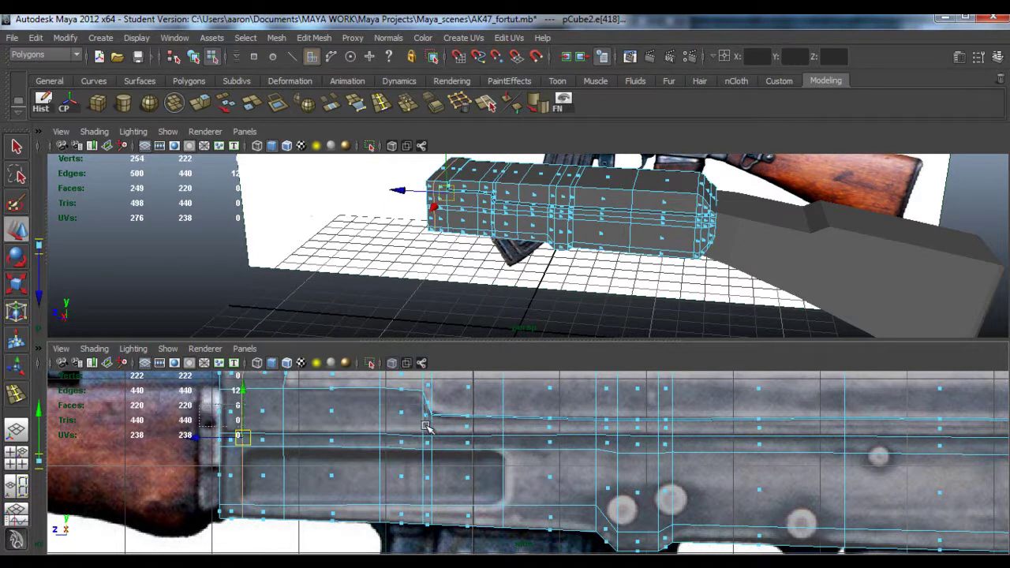
Marquee-select the long row of faces along the receiver's side strip.
{"action": "left_click_drag", "start_coordinate": [427, 427], "coordinate": [253, 395]}
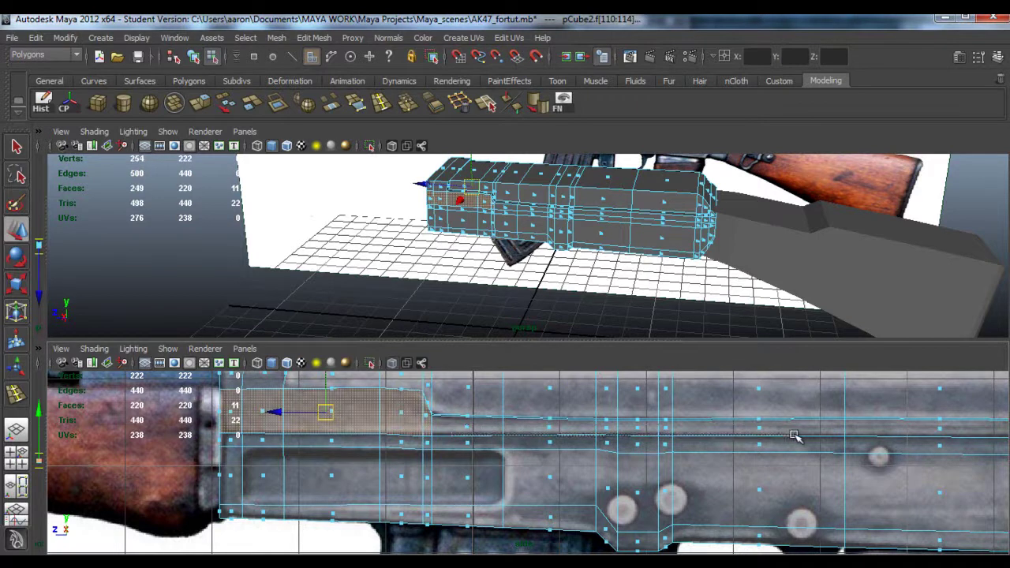
{"action": "left_click_drag", "start_coordinate": [432, 407], "coordinate": [790, 438], "text": "shift"}
{"action": "middle_click_drag", "start_coordinate": [789, 438], "coordinate": [356, 438], "text": "alt"}
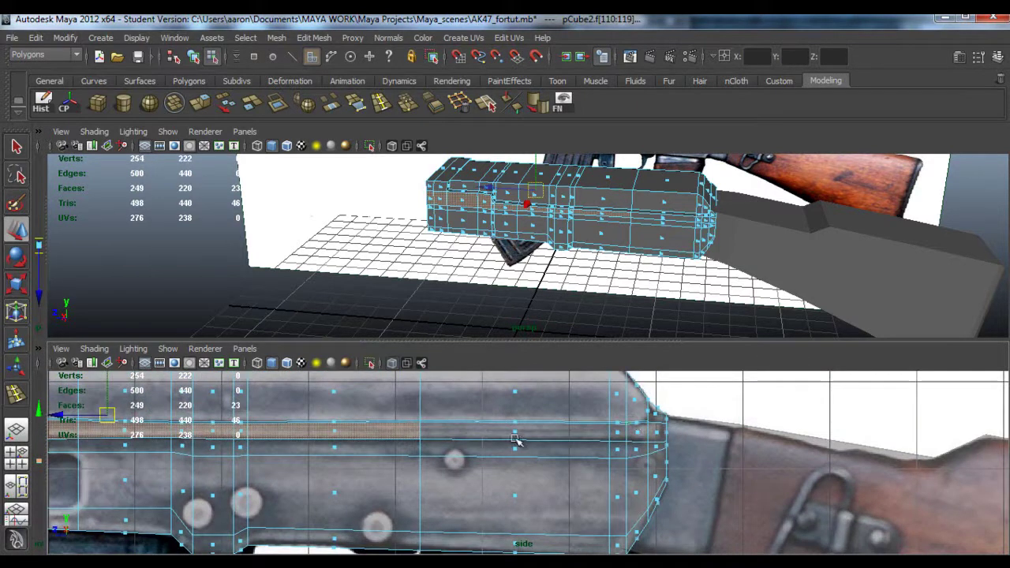
{"action": "mouse_move", "coordinate": [525, 431]}
{"action": "left_mouse_down"}
{"action": "mouse_move", "coordinate": [664, 442]}
{"action": "mouse_move", "coordinate": [651, 423]}
{"action": "left_mouse_up"}
{"action": "left_click_drag", "start_coordinate": [432, 324], "coordinate": [541, 318], "text": "alt"}
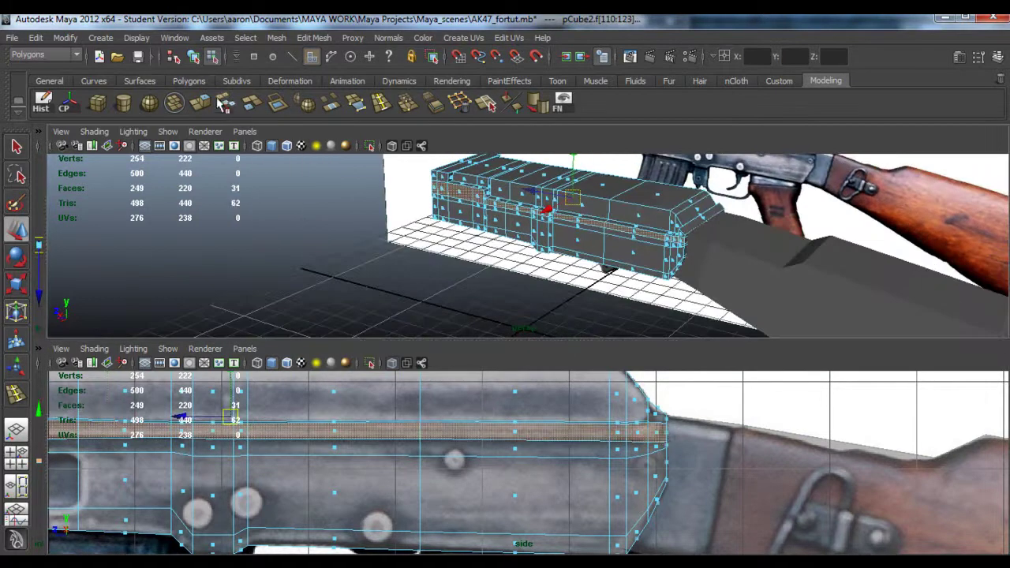
Extrude the strip, then undo and drop the stray face from the selection.
{"action": "left_click", "coordinate": [200, 102]}
{"action": "mouse_move", "coordinate": [513, 213]}
{"action": "left_mouse_down", "text": "alt"}
{"action": "mouse_move", "coordinate": [482, 236]}
{"action": "mouse_move", "coordinate": [497, 213]}
{"action": "mouse_move", "coordinate": [581, 237]}
{"action": "mouse_move", "coordinate": [523, 241]}
{"action": "left_mouse_up", "text": "alt"}
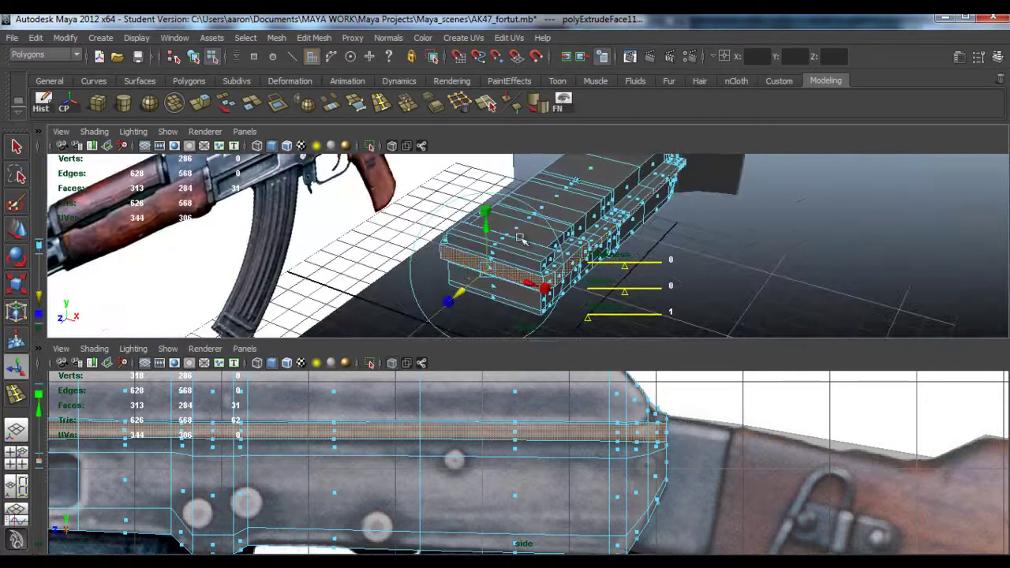
{"action": "left_click_drag", "start_coordinate": [487, 278], "coordinate": [504, 282], "text": "alt"}
{"action": "key", "text": "ctrl+z"}
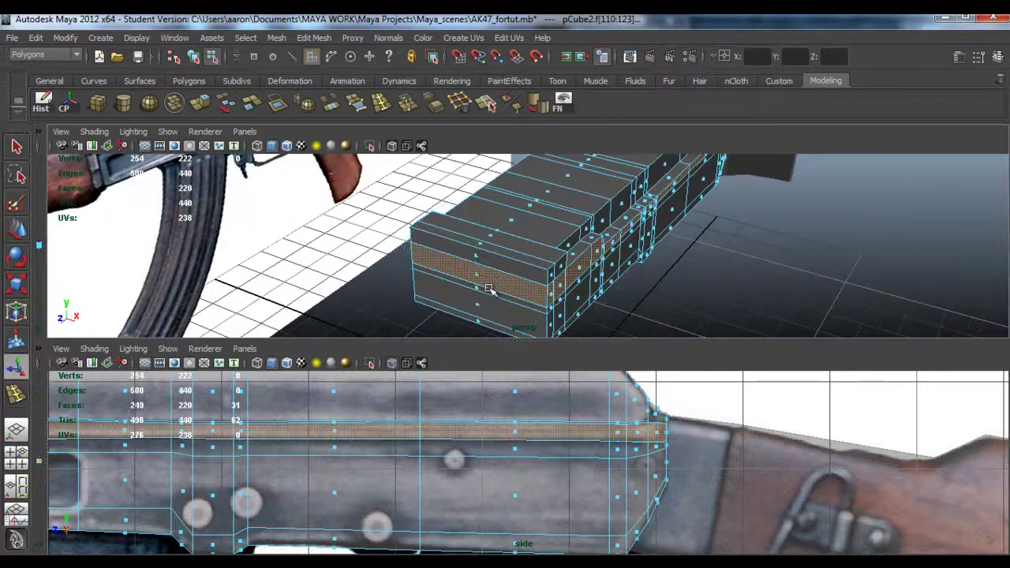
{"action": "left_click", "coordinate": [473, 275], "text": "ctrl"}
{"action": "left_click_drag", "start_coordinate": [473, 275], "coordinate": [468, 277], "text": "alt"}
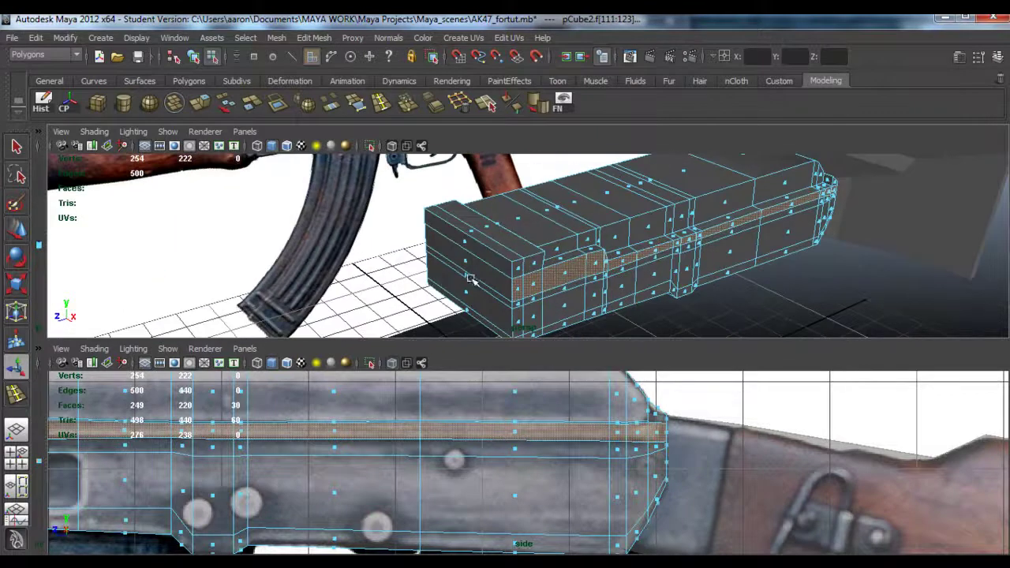
Extrude the side strip again and set the extrusion manipulator to world axes.
{"action": "key", "text": "ctrl+e"}
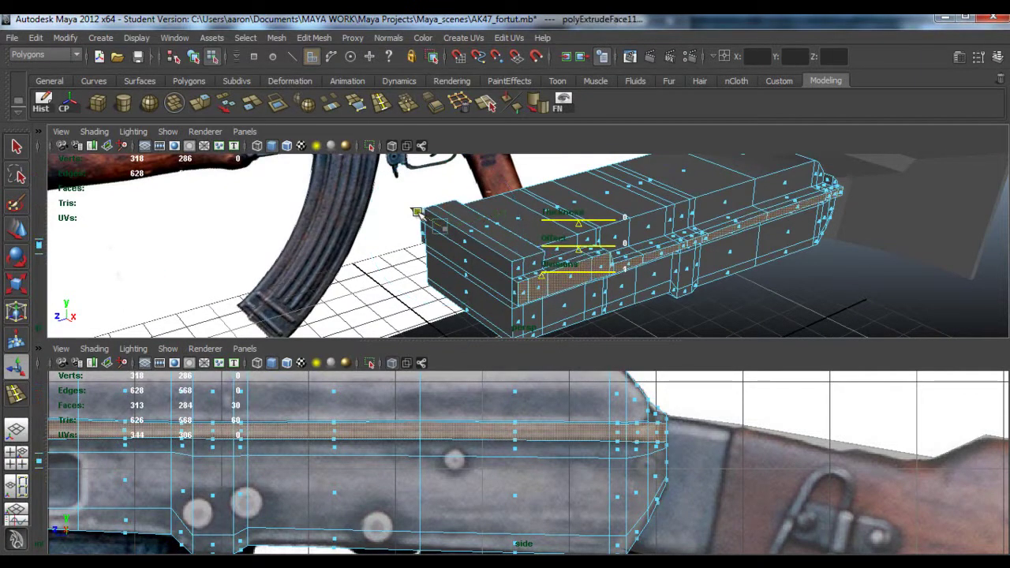
{"action": "mouse_move", "coordinate": [416, 211]}
{"action": "left_mouse_down", "text": "alt"}
{"action": "mouse_move", "coordinate": [434, 226]}
{"action": "mouse_move", "coordinate": [332, 223]}
{"action": "mouse_move", "coordinate": [331, 239]}
{"action": "mouse_move", "coordinate": [364, 237]}
{"action": "left_mouse_up", "text": "alt"}
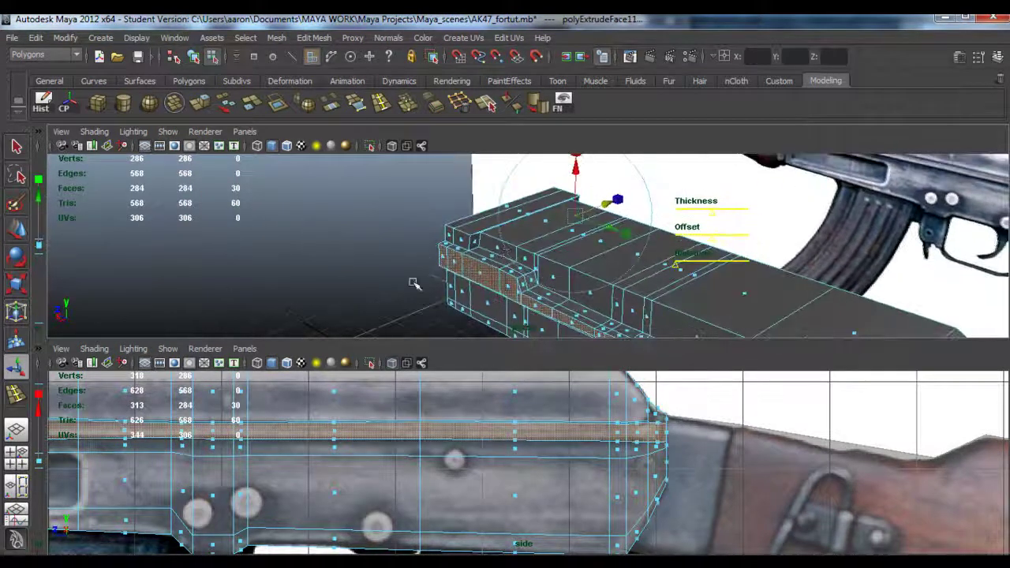
{"action": "left_click", "coordinate": [604, 205]}
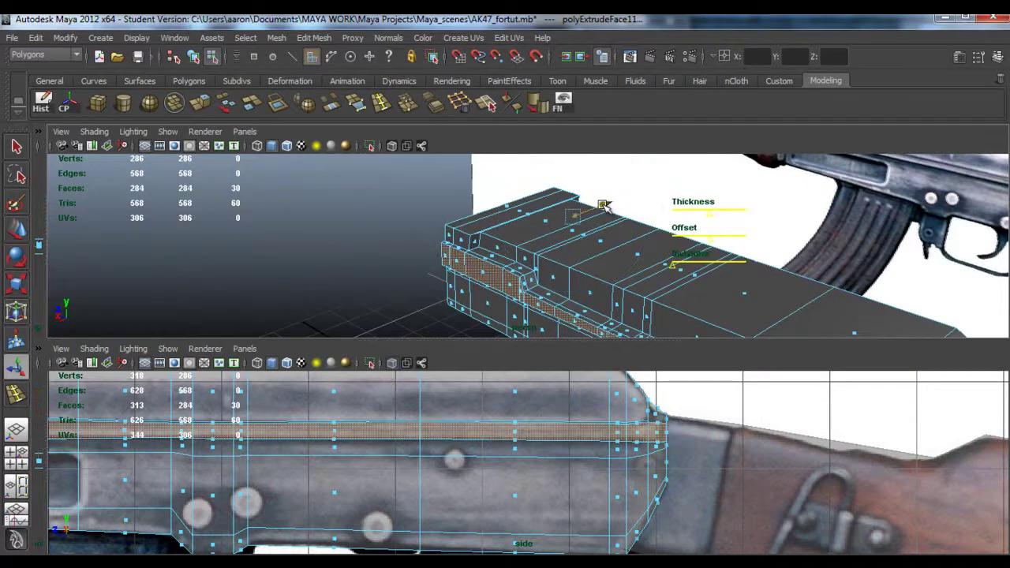
{"action": "left_click", "coordinate": [604, 205]}
Select the faces over the reference's rectangular slot and extrude them.
{"action": "key", "text": "f"}
{"action": "middle_click_drag", "start_coordinate": [199, 450], "coordinate": [355, 479], "text": "alt"}
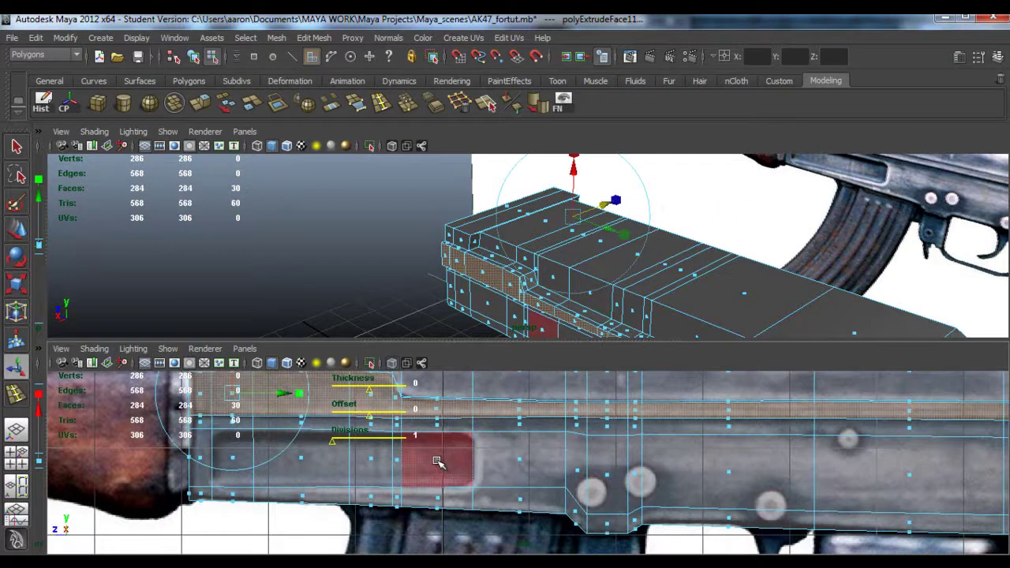
{"action": "left_click", "coordinate": [437, 462]}
{"action": "key", "text": "q"}
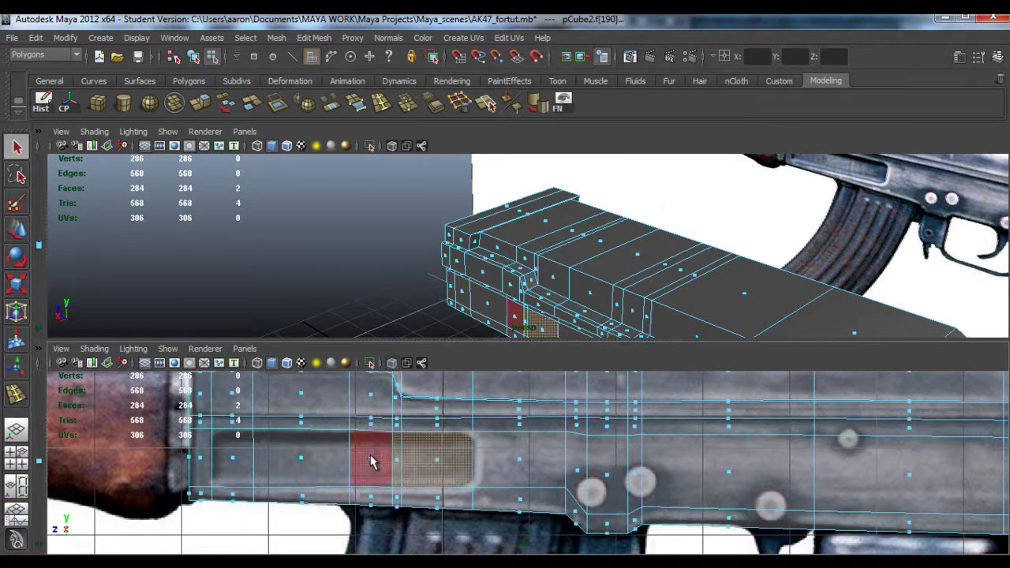
{"action": "left_click", "coordinate": [371, 462], "text": "shift"}
{"action": "left_click", "coordinate": [303, 462], "text": "shift"}
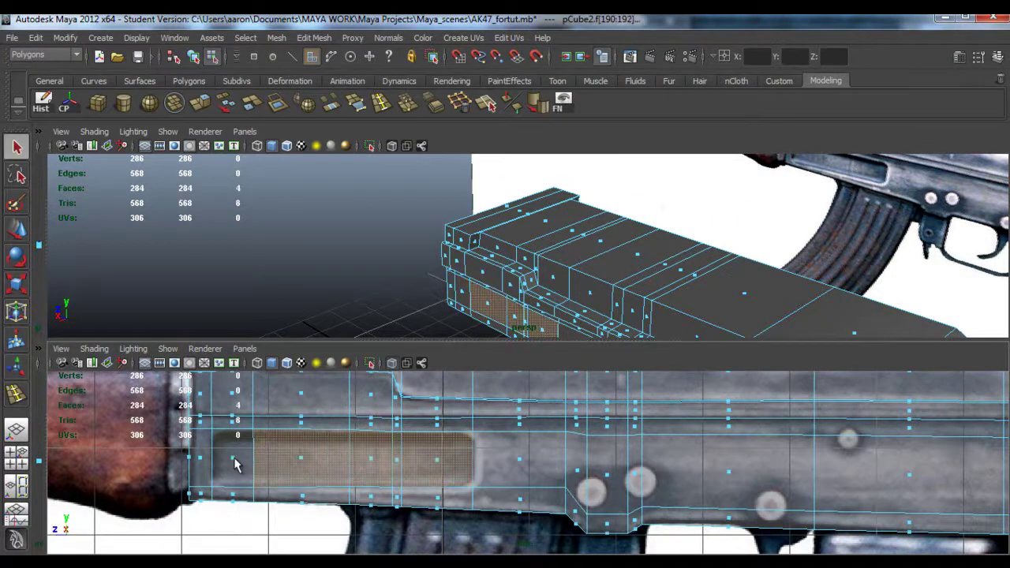
{"action": "left_click", "coordinate": [235, 464], "text": "shift"}
{"action": "left_click_drag", "start_coordinate": [606, 272], "coordinate": [299, 102], "text": "alt"}
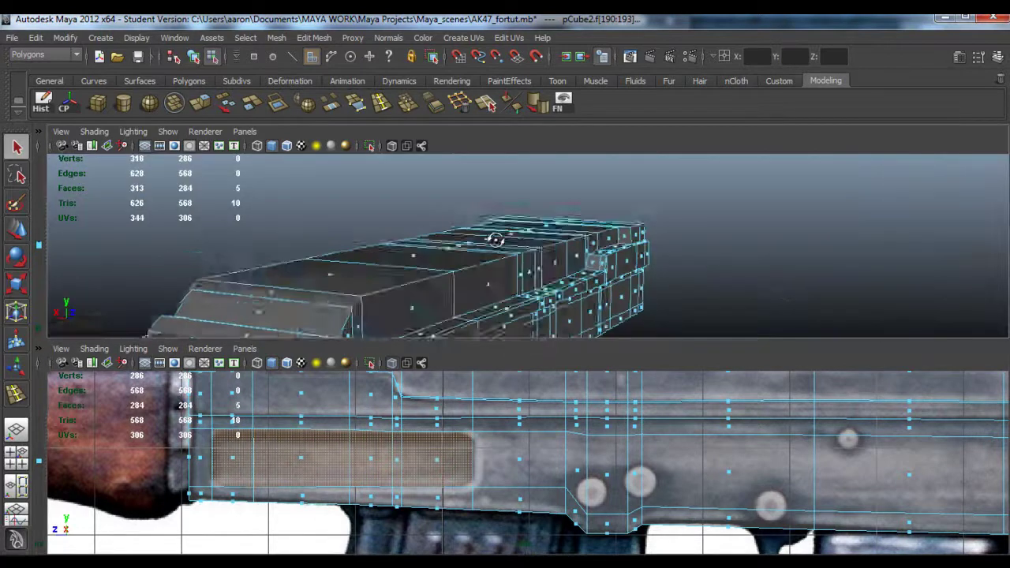
{"action": "left_click", "coordinate": [204, 103]}
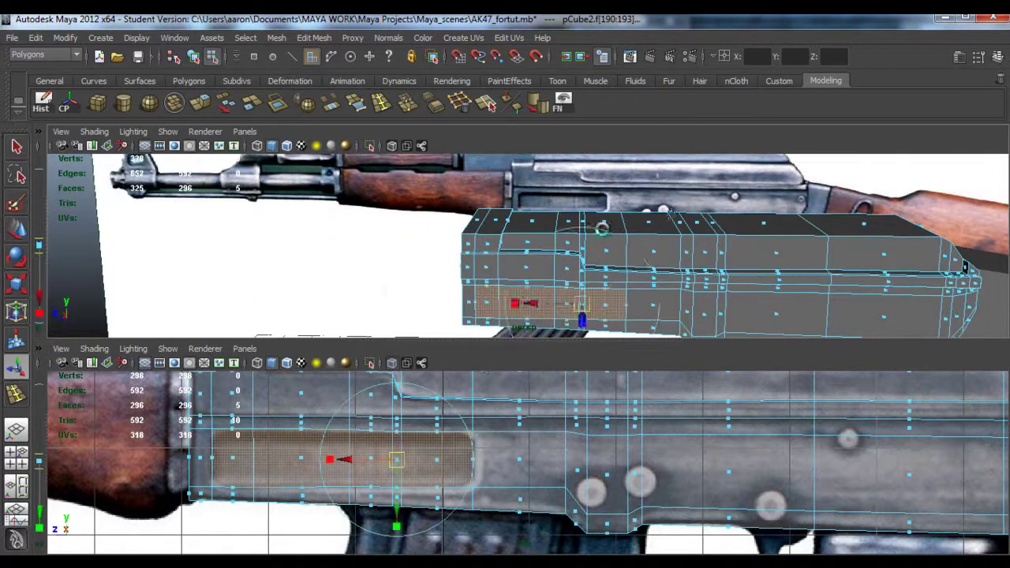
{"action": "mouse_move", "coordinate": [600, 237]}
{"action": "left_mouse_down", "text": "alt"}
{"action": "mouse_move", "coordinate": [497, 251]}
{"action": "mouse_move", "coordinate": [523, 301]}
{"action": "left_mouse_up", "text": "alt"}
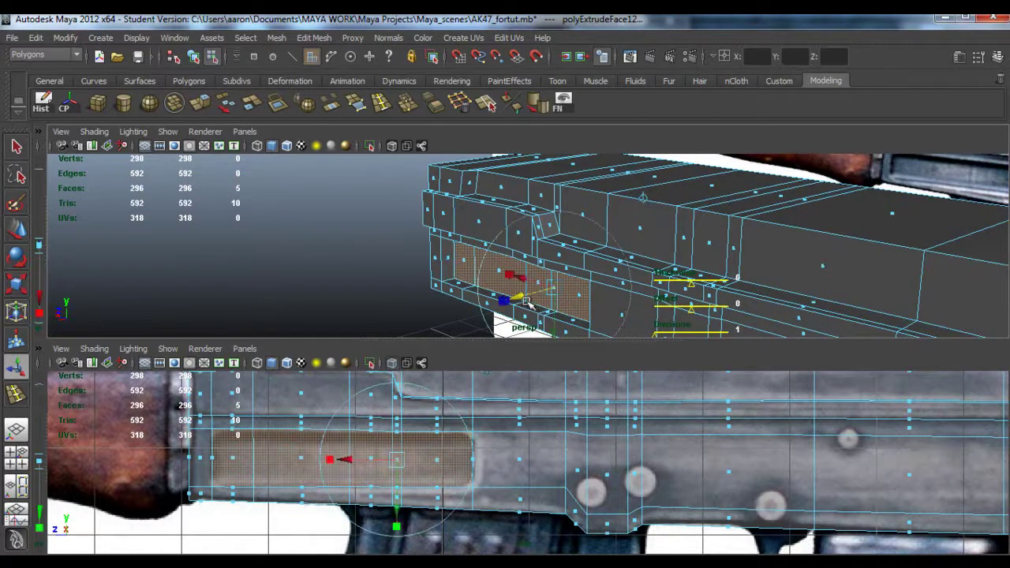
Switch the receiver back to object mode and select the whole mesh.
{"action": "right_click_drag", "start_coordinate": [439, 256], "coordinate": [490, 233]}
{"action": "right_click_drag", "start_coordinate": [417, 241], "coordinate": [567, 265], "text": "alt"}
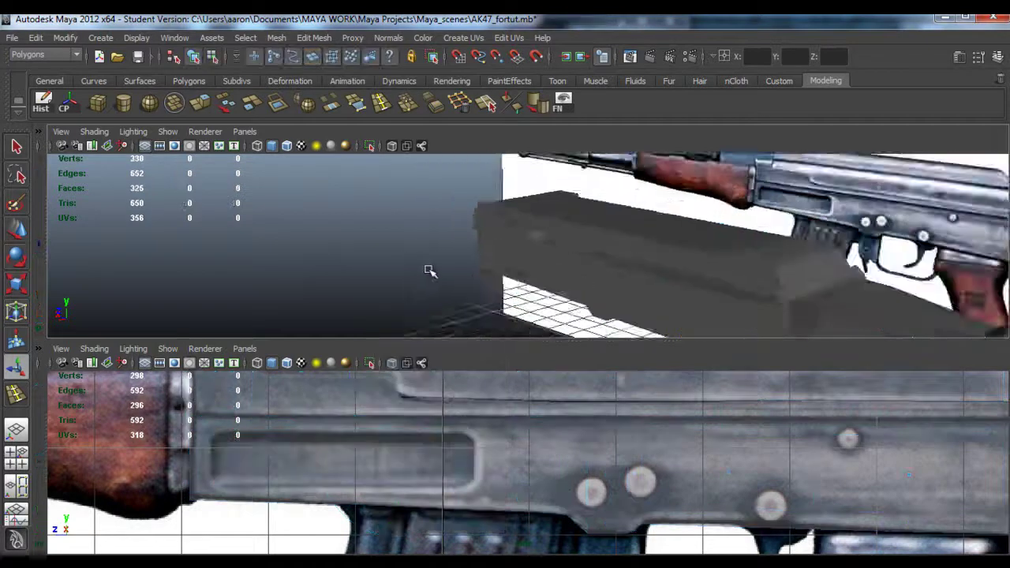
{"action": "mouse_move", "coordinate": [567, 264]}
{"action": "left_mouse_down", "text": "alt"}
{"action": "mouse_move", "coordinate": [597, 266]}
{"action": "mouse_move", "coordinate": [561, 268]}
{"action": "left_mouse_up", "text": "alt"}
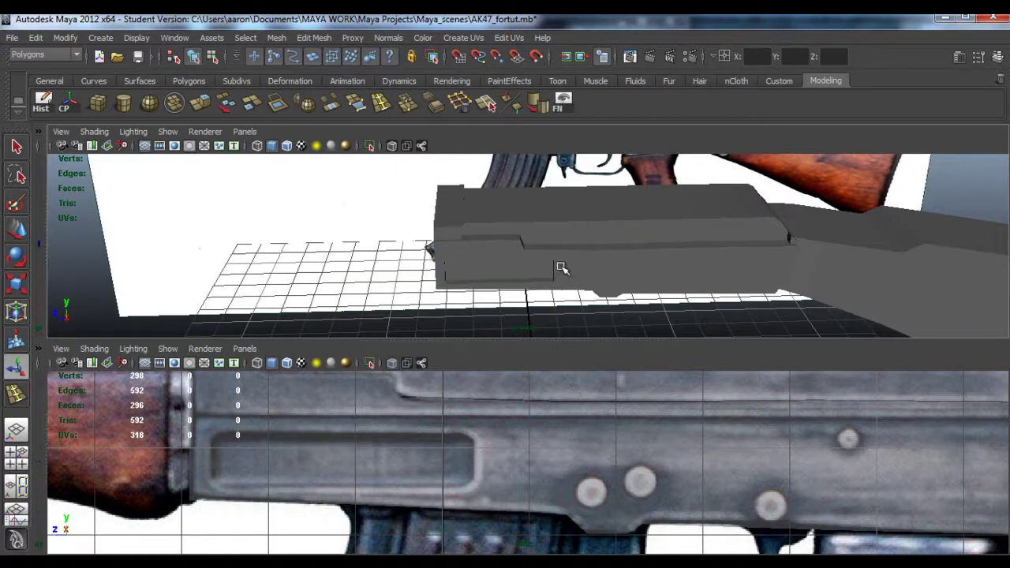
{"action": "left_click", "coordinate": [580, 250]}
Show the receiver's attributes and scroll through its construction history list.
{"action": "key", "text": "ctrl+a"}
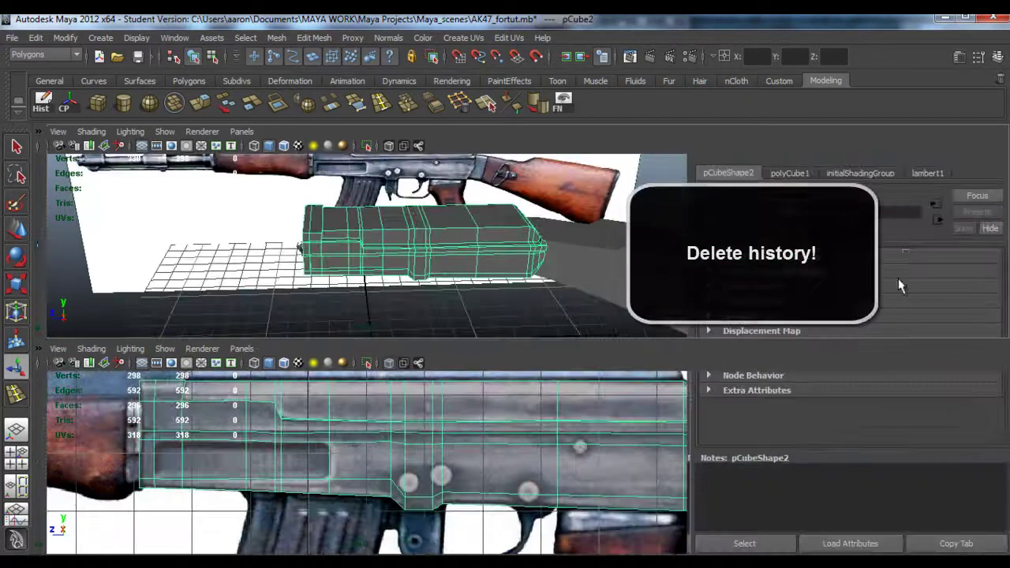
{"action": "key", "text": "ctrl+a"}
{"action": "scroll", "coordinate": [913, 312], "scroll_direction": "down", "scroll_amount": 2}
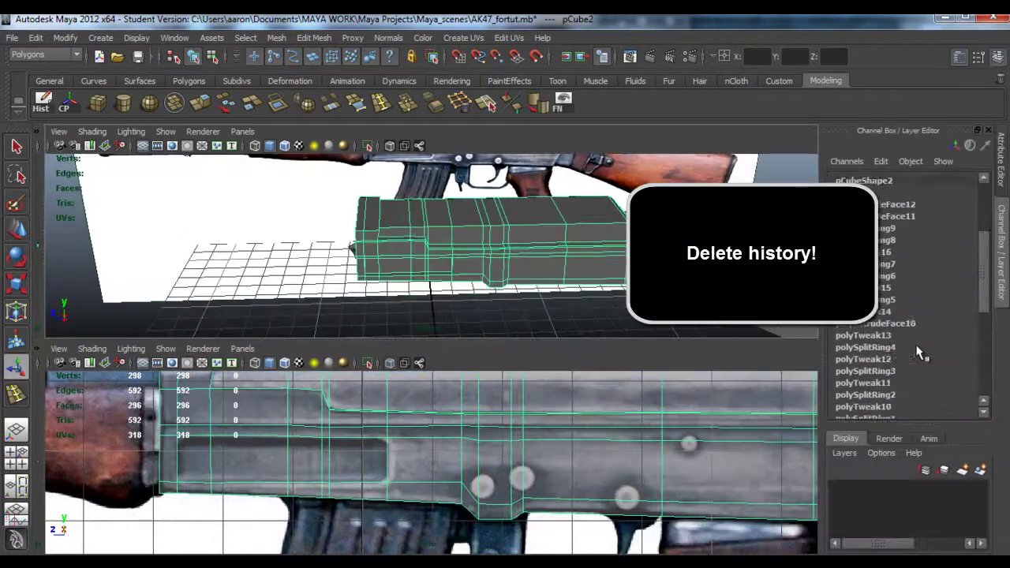
{"action": "scroll", "coordinate": [914, 311], "scroll_direction": "down", "scroll_amount": 2}
{"action": "scroll", "coordinate": [907, 315], "scroll_direction": "down", "scroll_amount": 2}
{"action": "scroll", "coordinate": [900, 300], "scroll_direction": "down", "scroll_amount": 2}
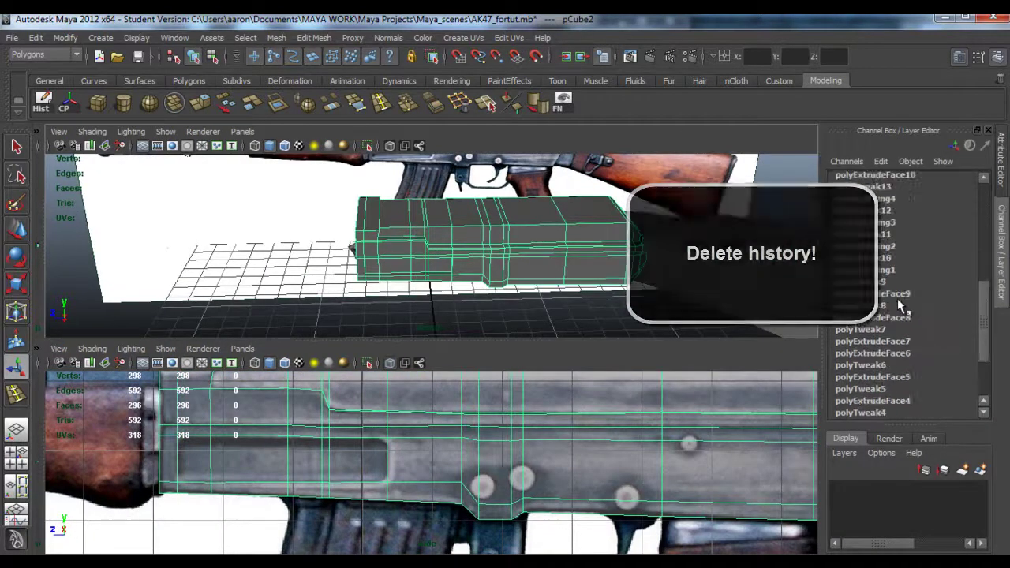